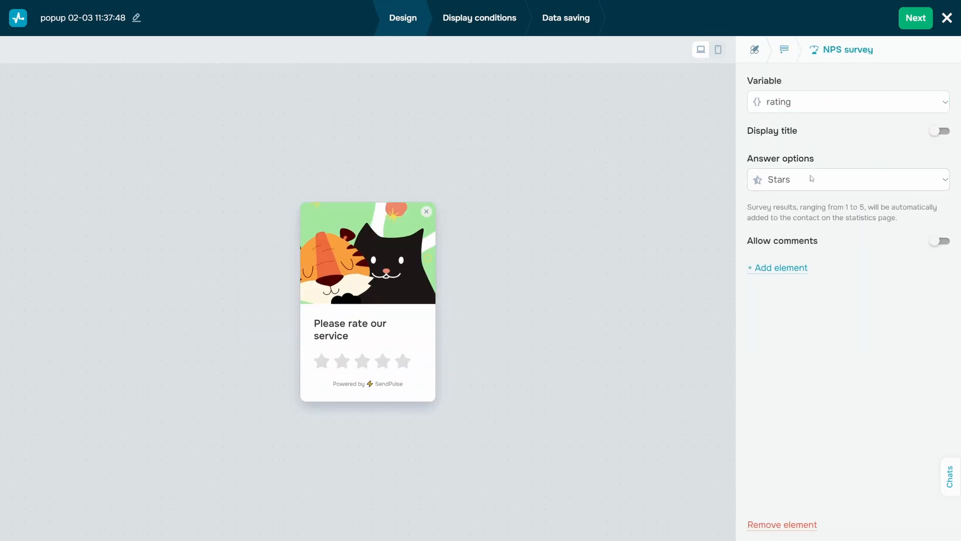
# - Set the NPS survey's answer options to Stars and allow comments
pyautogui.click(811, 178)
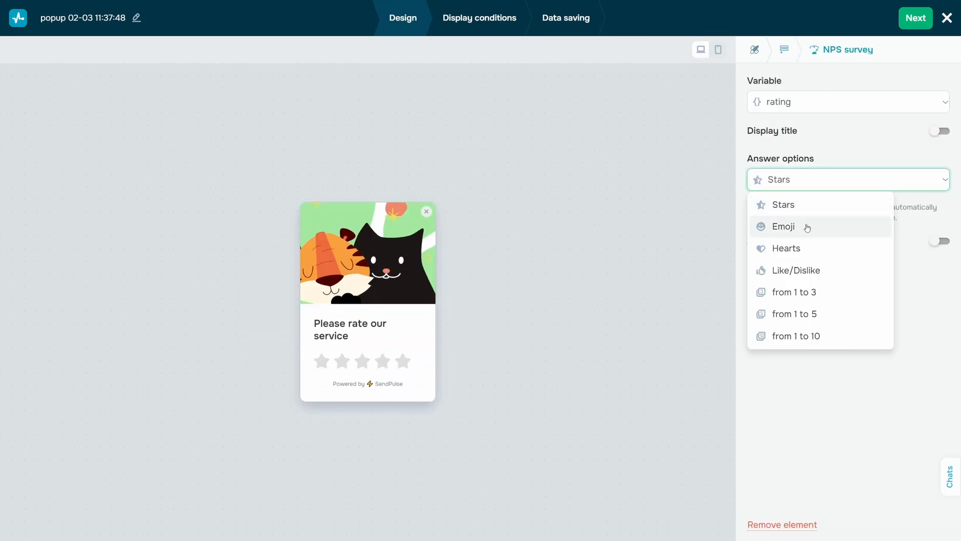
pyautogui.click(831, 204)
pyautogui.click(940, 241)
# - Add a button element labelled "Rate" to the pop-up and color it light green
pyautogui.click(795, 302)
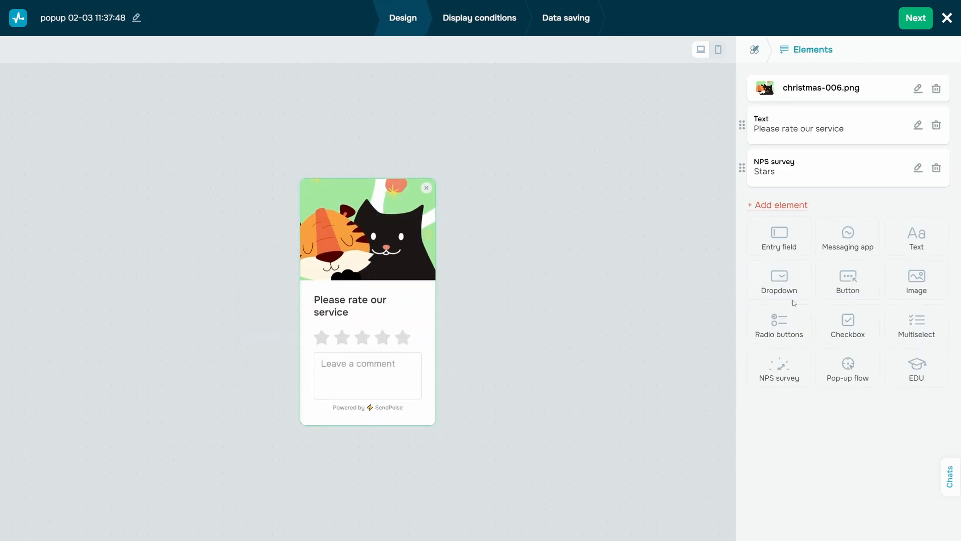
pyautogui.click(848, 282)
pyautogui.click(814, 102)
pyautogui.write('Rate')
pyautogui.click(757, 203)
pyautogui.click(745, 304)
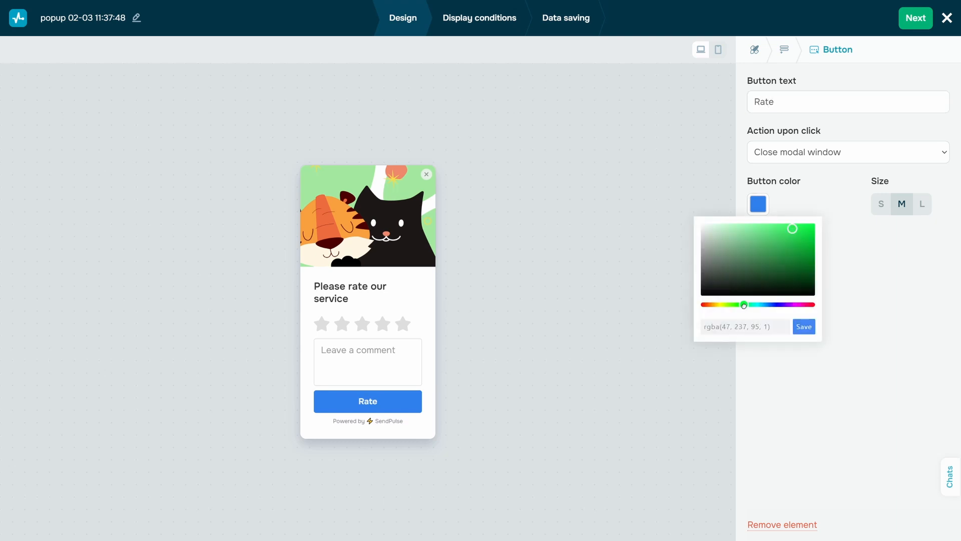
pyautogui.click(737, 230)
pyautogui.click(805, 327)
# - Add a second button element labelled "leave a tips" and color it pale yellow
pyautogui.click(777, 233)
pyautogui.click(848, 325)
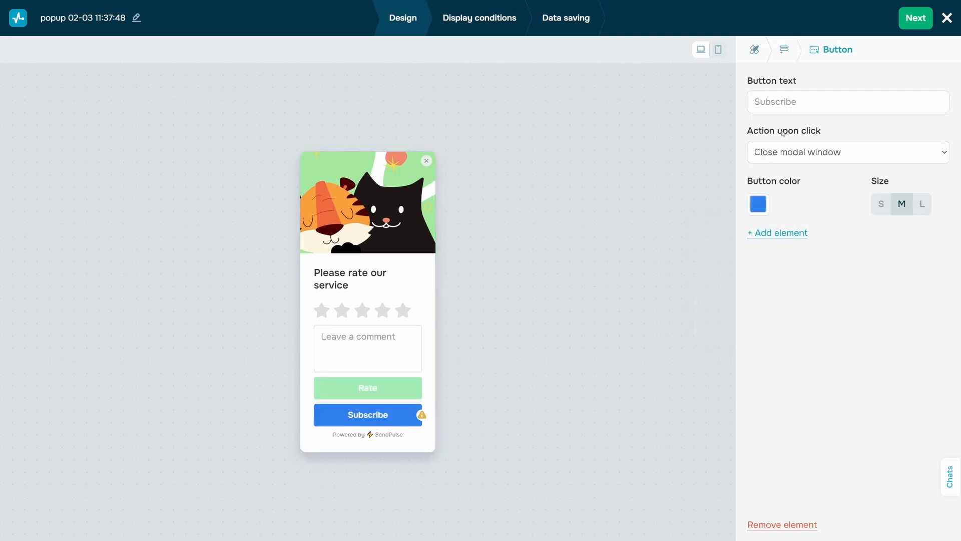
pyautogui.click(848, 102)
pyautogui.write('leave a tips')
pyautogui.click(758, 203)
pyautogui.click(739, 305)
pyautogui.click(737, 230)
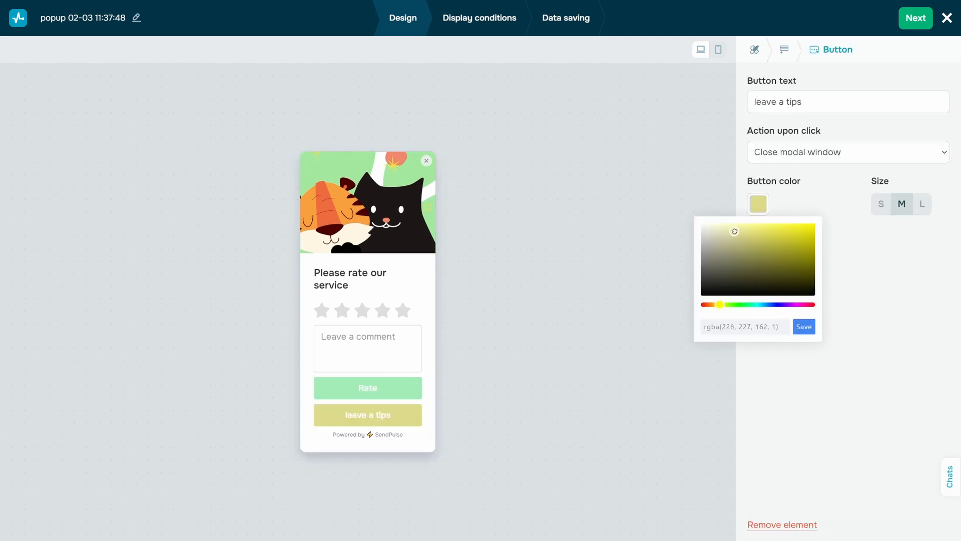
pyautogui.click(805, 327)
pyautogui.click(796, 233)
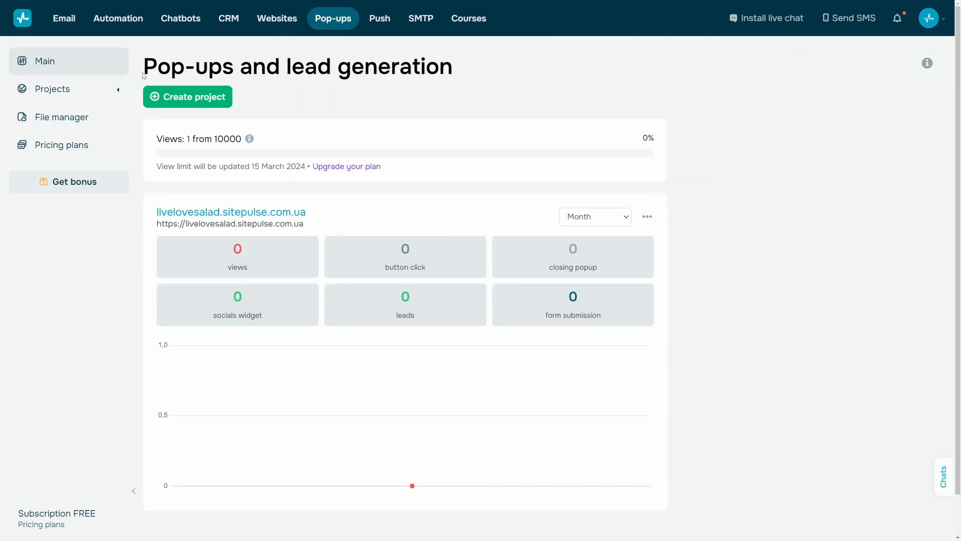
# - Create a new pop-up from scratch in the livelovesalad.sitepulse.com.ua project and show the elements that can be added
pyautogui.click(120, 88)
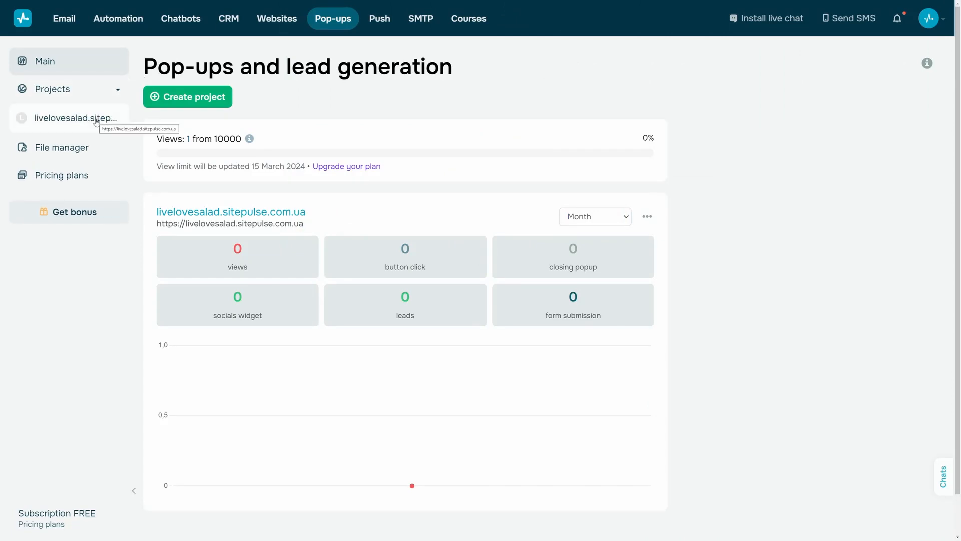
pyautogui.click(97, 122)
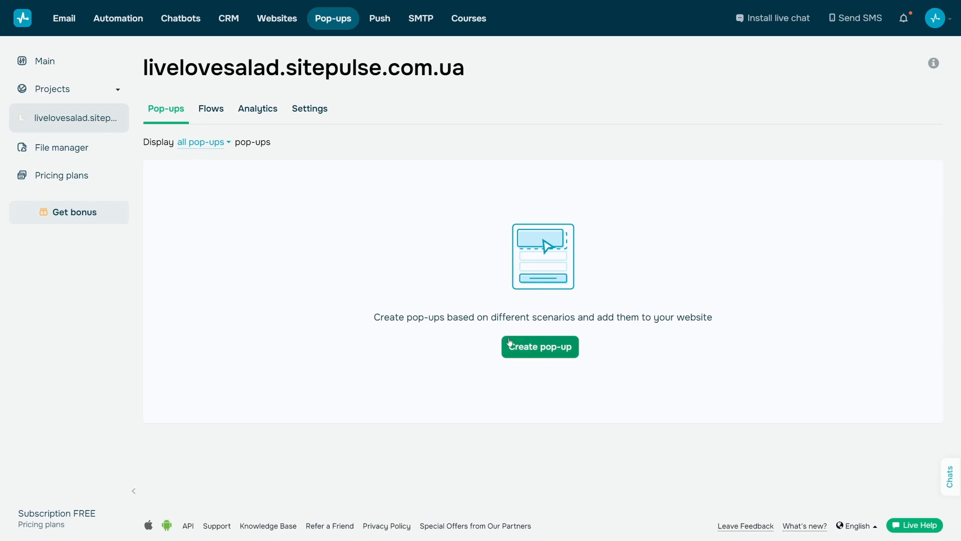
pyautogui.click(510, 344)
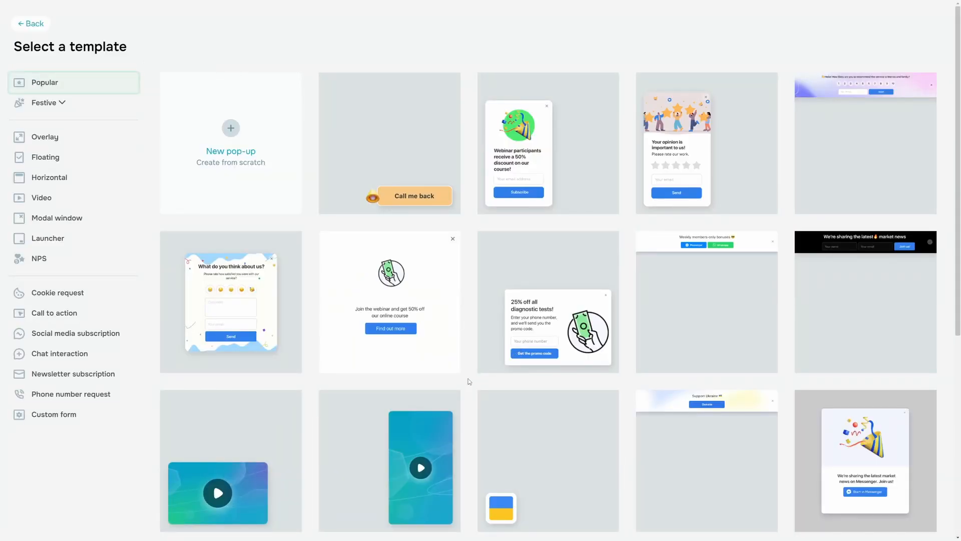
pyautogui.click(273, 183)
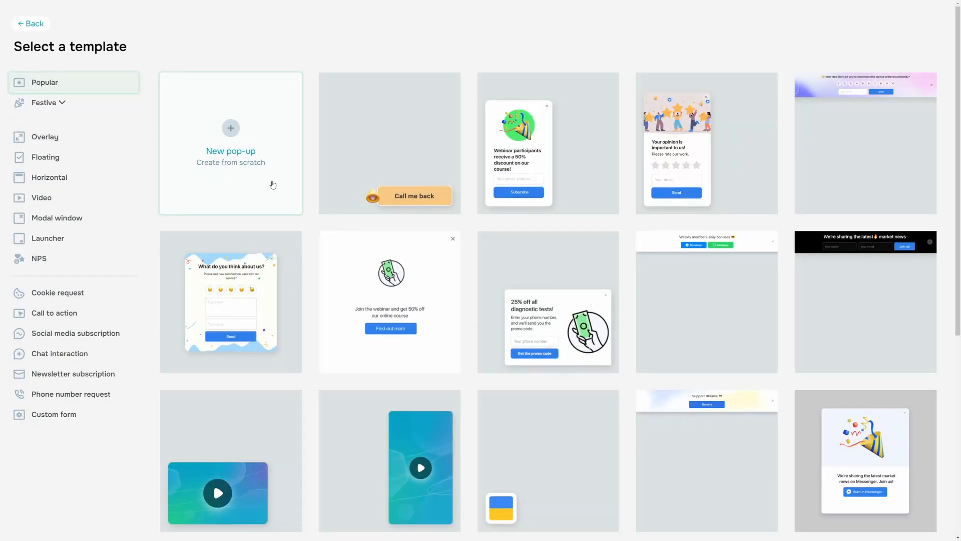
pyautogui.click(272, 183)
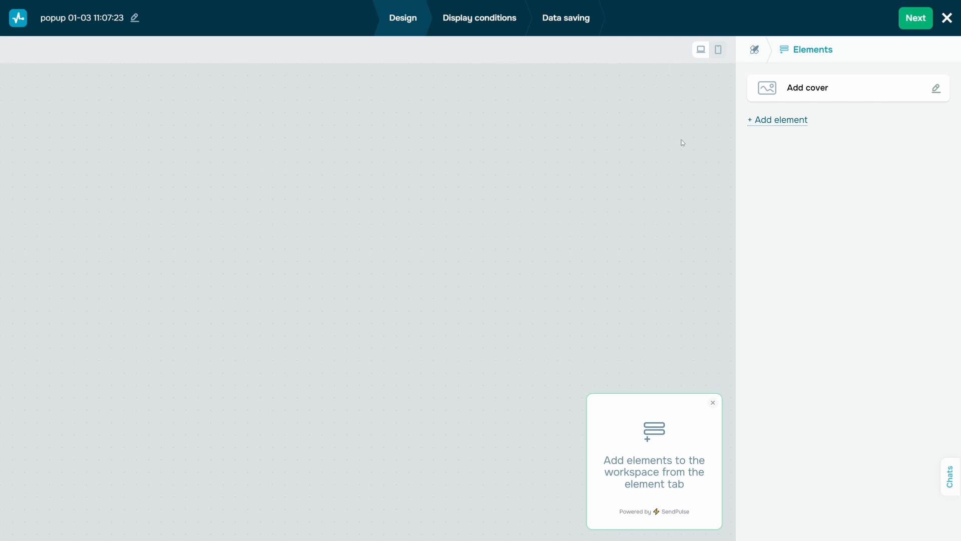
pyautogui.click(774, 125)
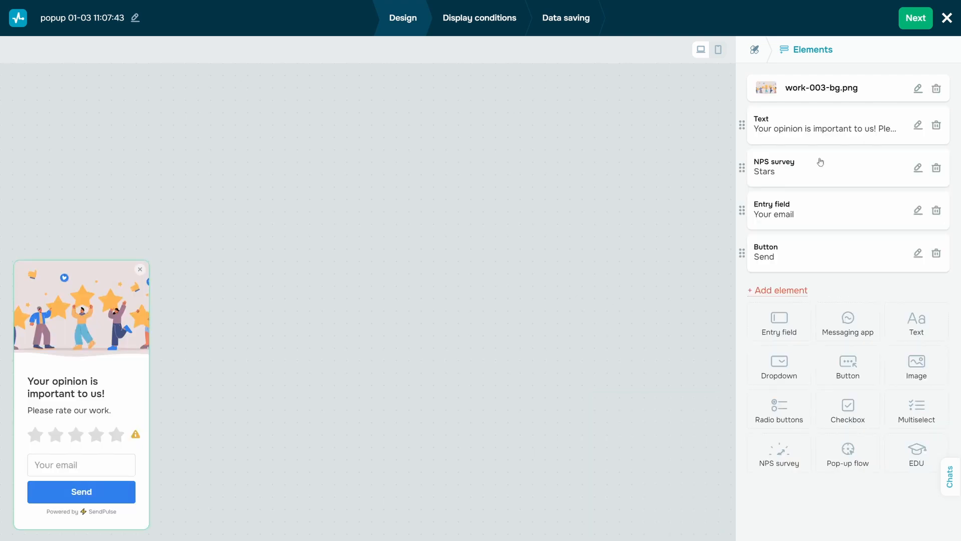
# - View the settings of the survey pop-up's Send button and return to its element list
pyautogui.click(919, 254)
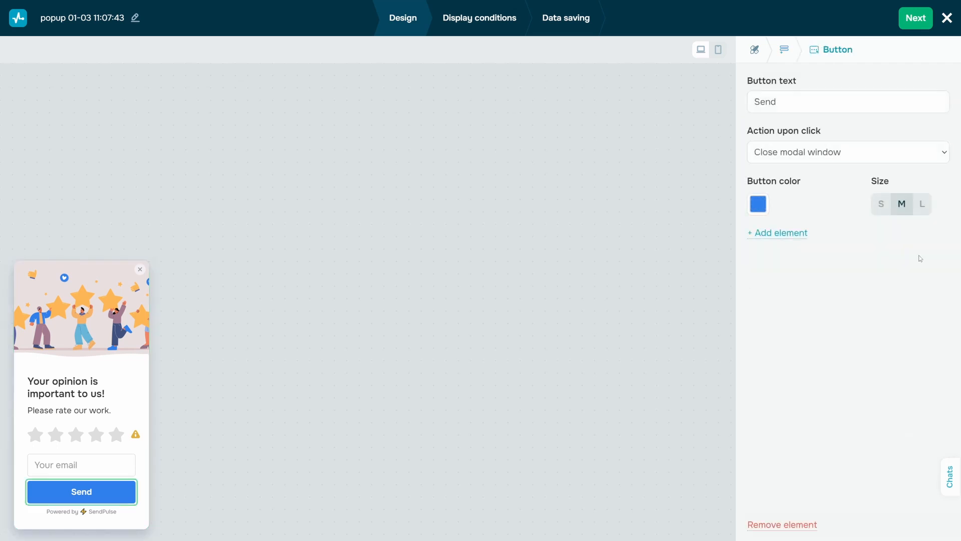
pyautogui.click(785, 50)
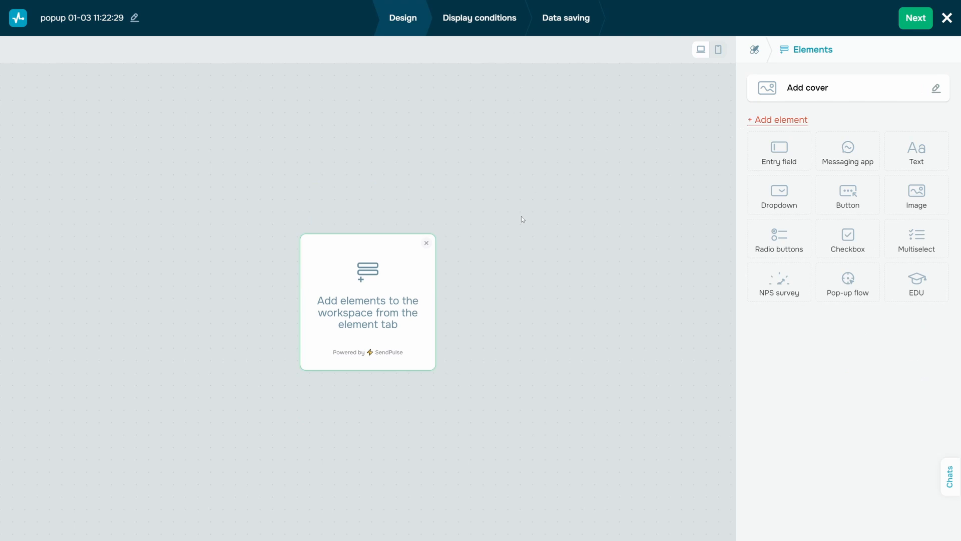
# - Upload vegan food.jpg to the file storage and use it as the pop-up's cover image
pyautogui.click(936, 89)
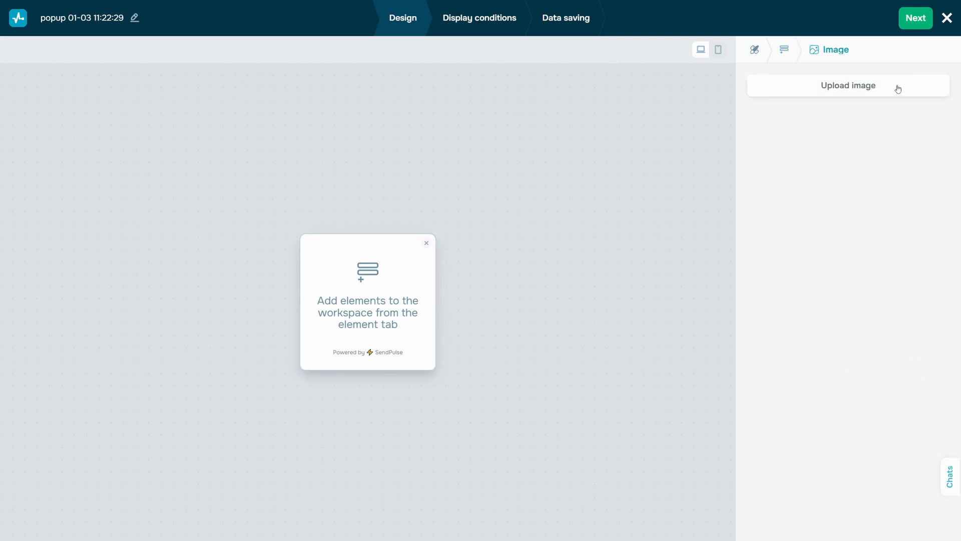
pyautogui.click(871, 88)
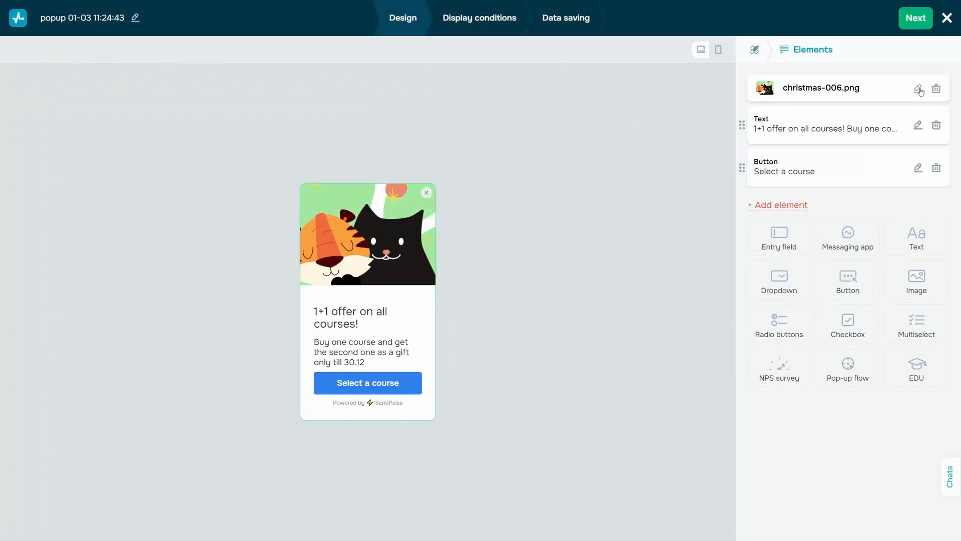
pyautogui.click(919, 89)
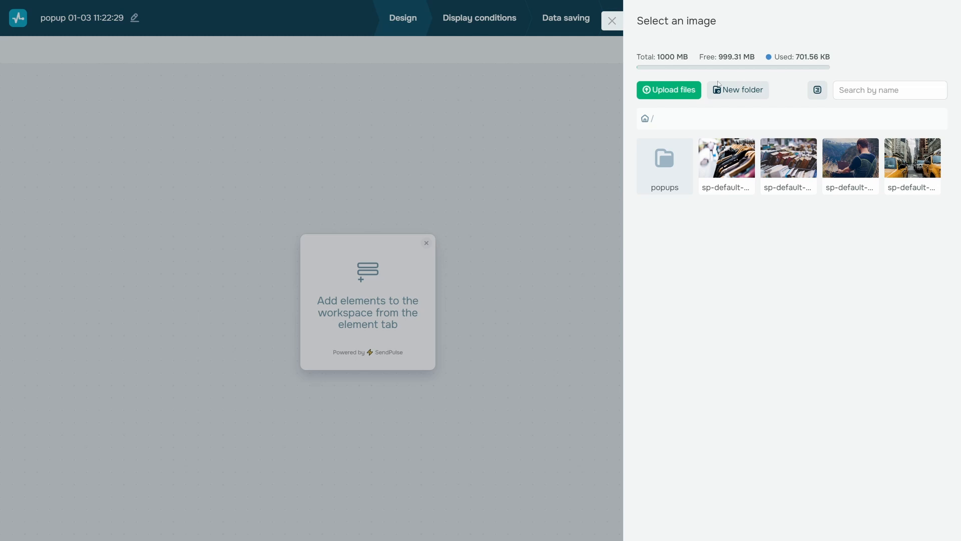
pyautogui.click(671, 90)
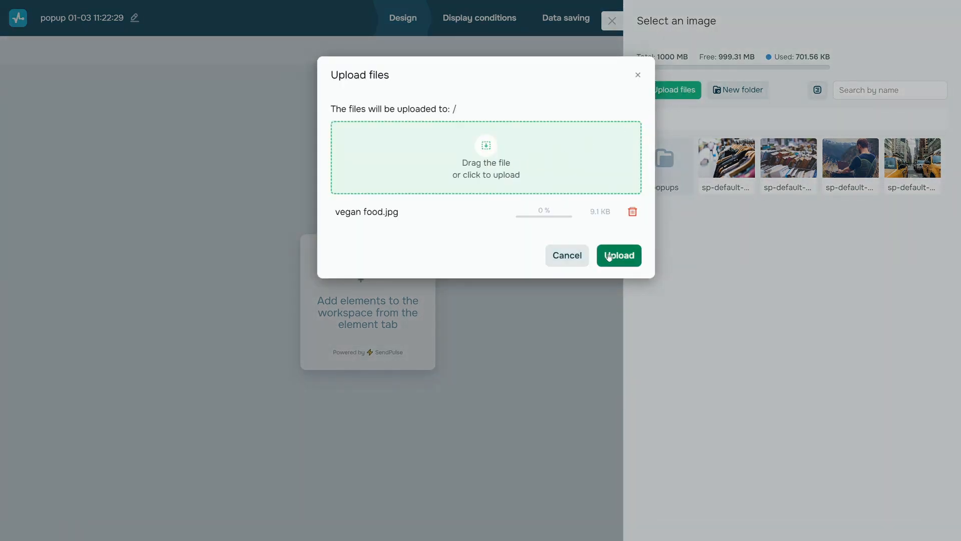
pyautogui.click(619, 257)
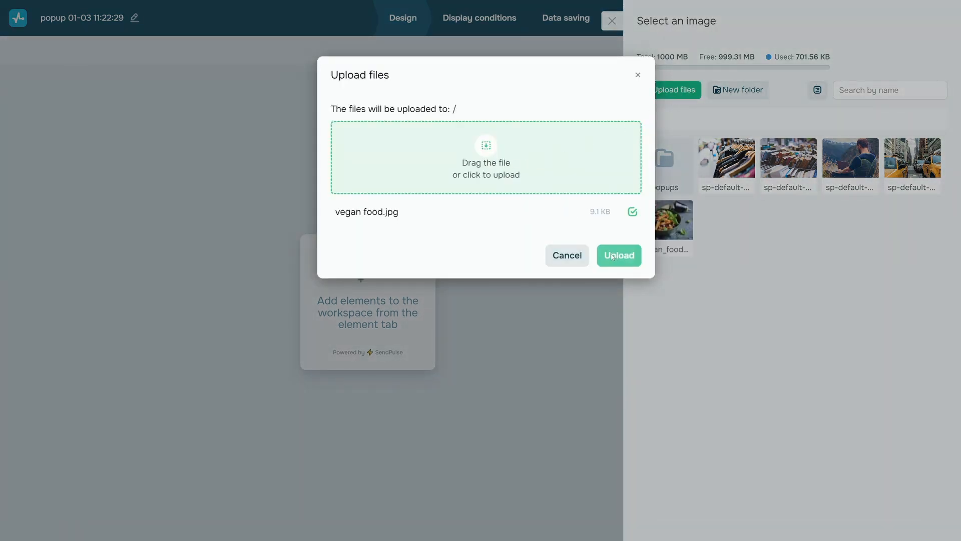
pyautogui.click(568, 256)
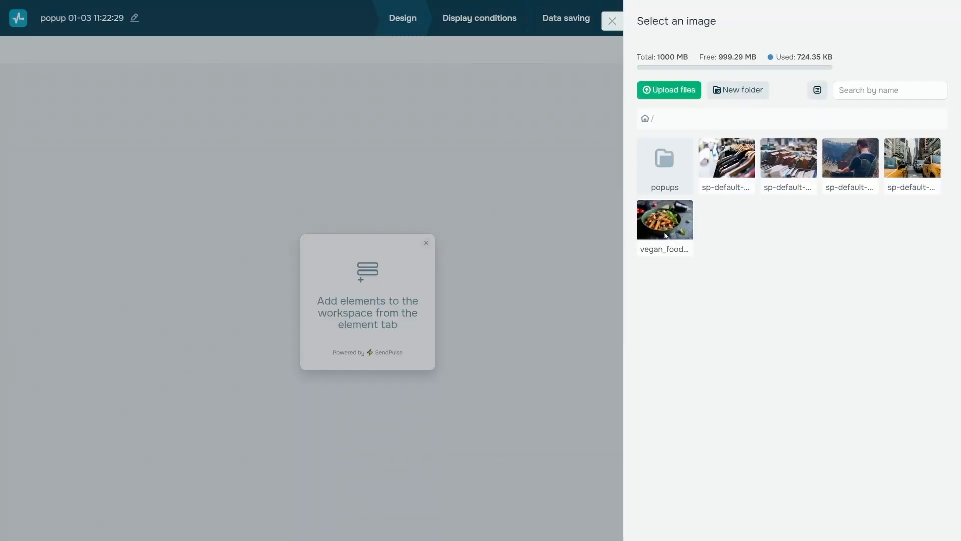
pyautogui.click(665, 235)
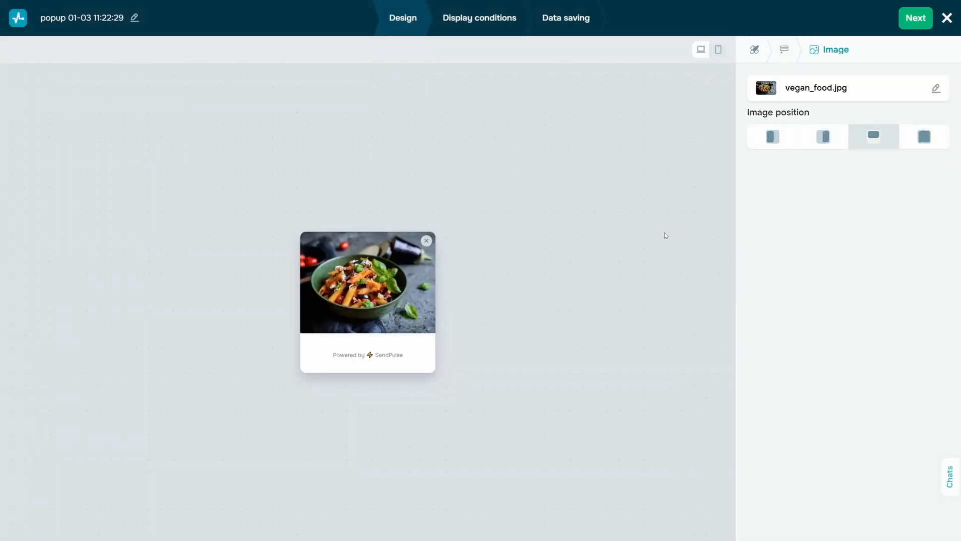
# - Try the left, right and top positions for the cover image and set it to fill the whole pop-up
pyautogui.click(780, 136)
pyautogui.click(823, 139)
pyautogui.click(873, 136)
pyautogui.click(917, 138)
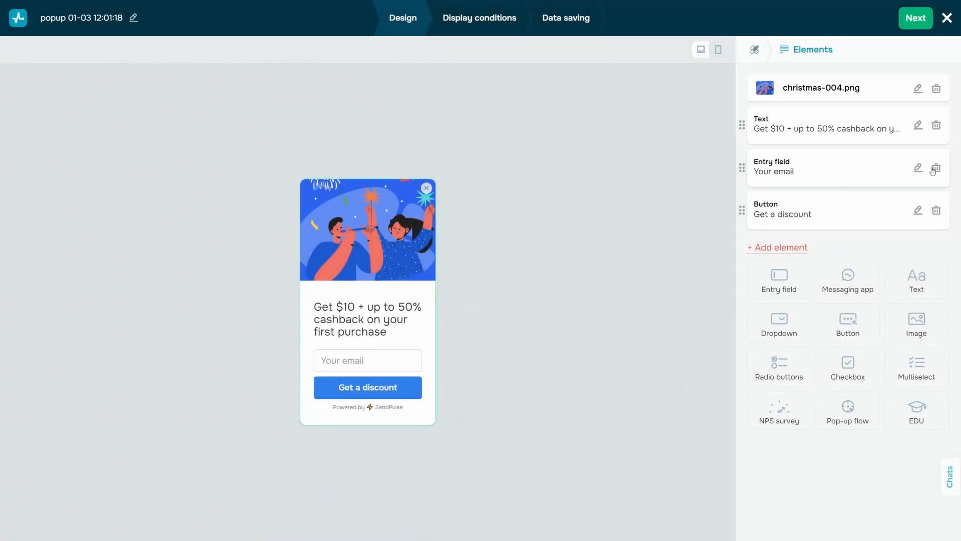
# - Open the "Your email" entry field's settings and examine its available variables and placeholder text
pyautogui.click(919, 169)
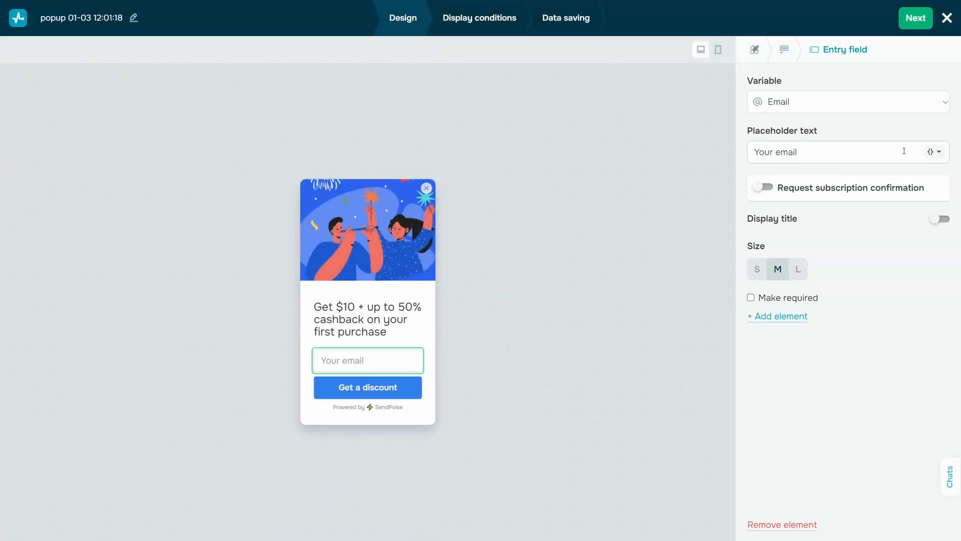
pyautogui.click(921, 106)
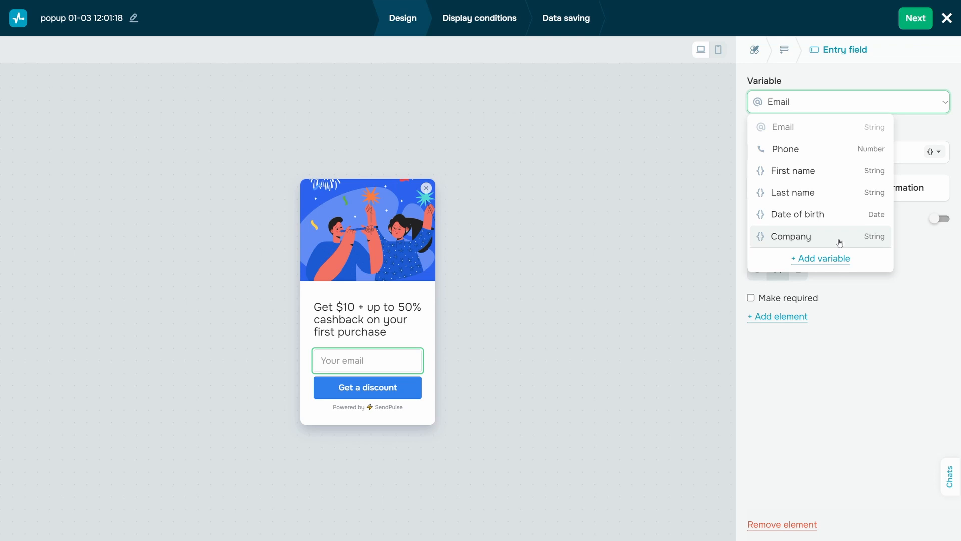
pyautogui.click(942, 101)
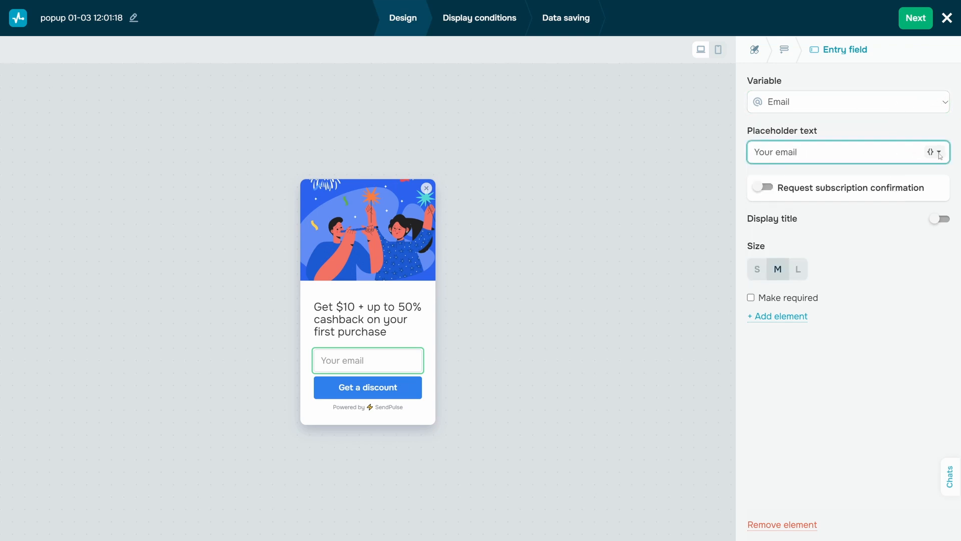
pyautogui.tripleClick(775, 158)
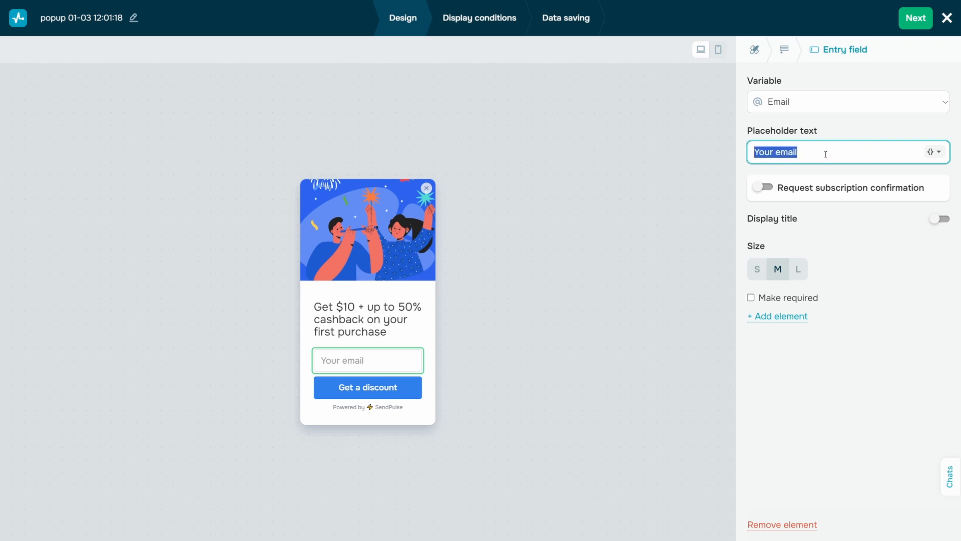
# - Try requesting subscription confirmation for the email field, look at the confirmation templates and switch the request off again
pyautogui.click(763, 186)
pyautogui.click(796, 229)
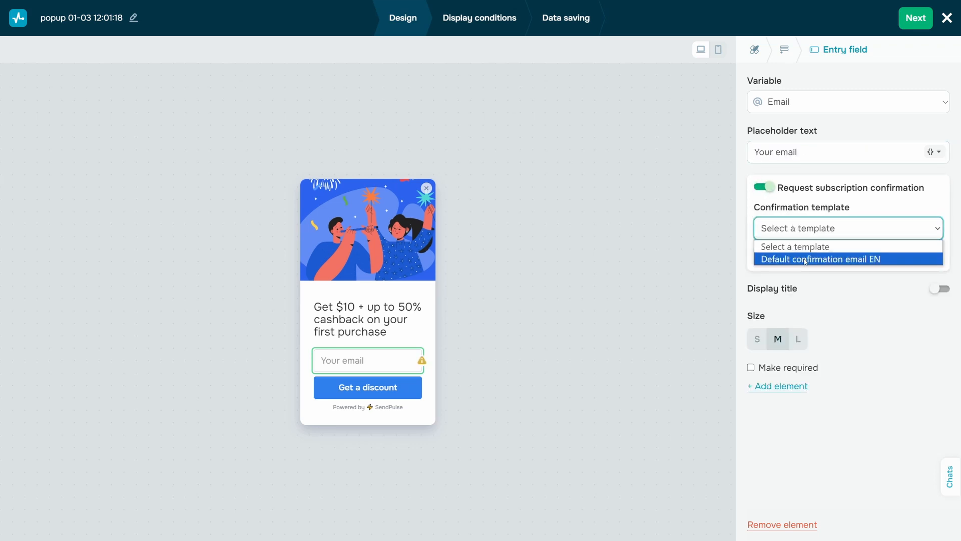
pyautogui.click(804, 247)
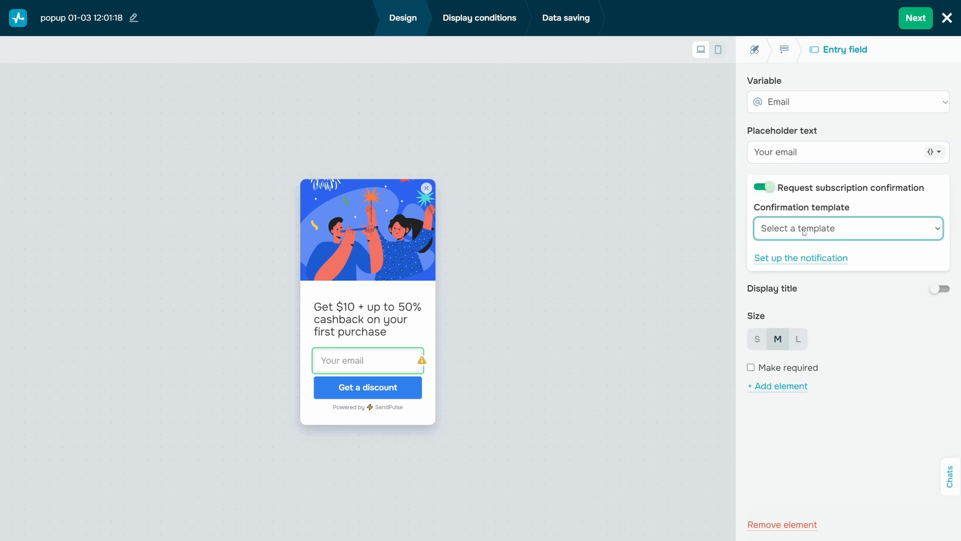
pyautogui.click(764, 188)
# - Try the email field's title display option, switch it off again and make the field required
pyautogui.click(944, 219)
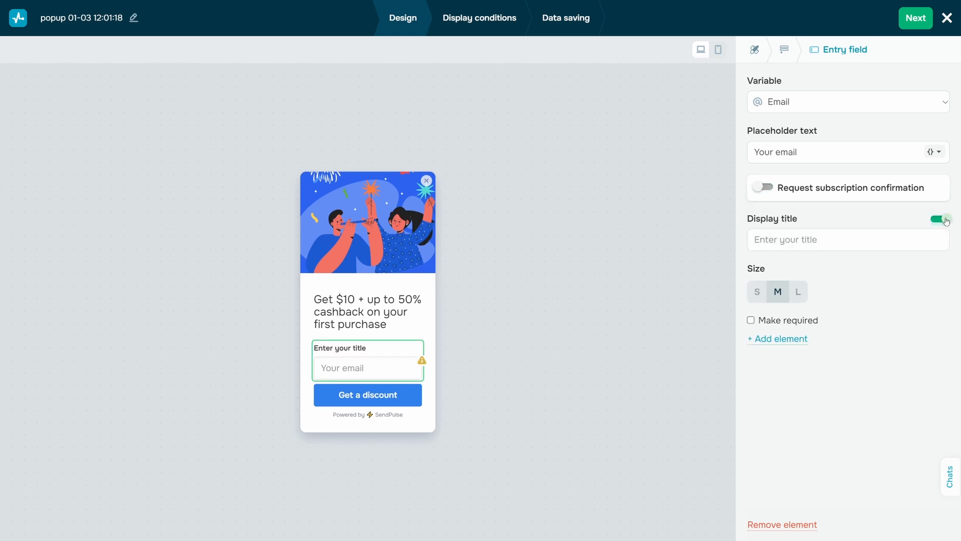
pyautogui.click(946, 221)
pyautogui.click(752, 297)
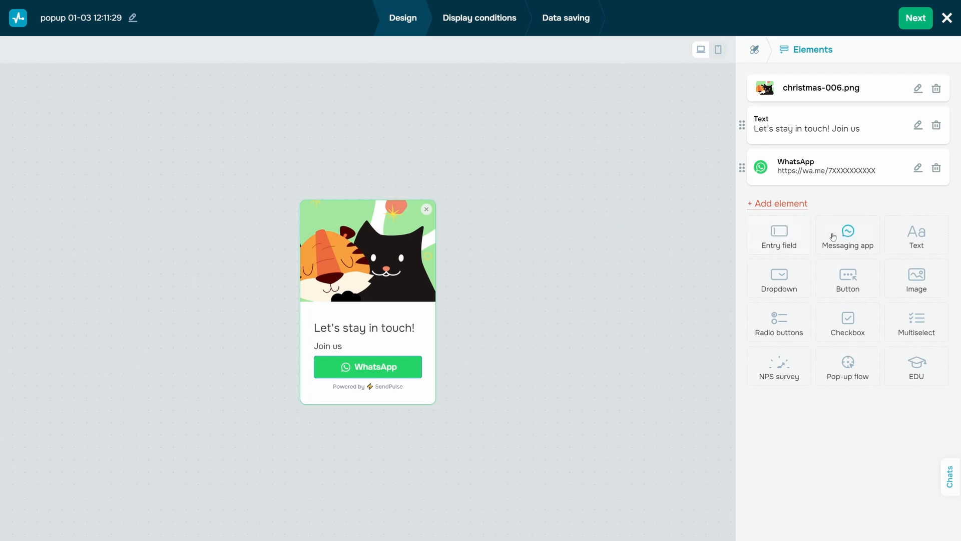
# - Add a messaging app button for Instagram below the WhatsApp one and shorten its label to "Instagram"
pyautogui.click(849, 234)
pyautogui.click(777, 90)
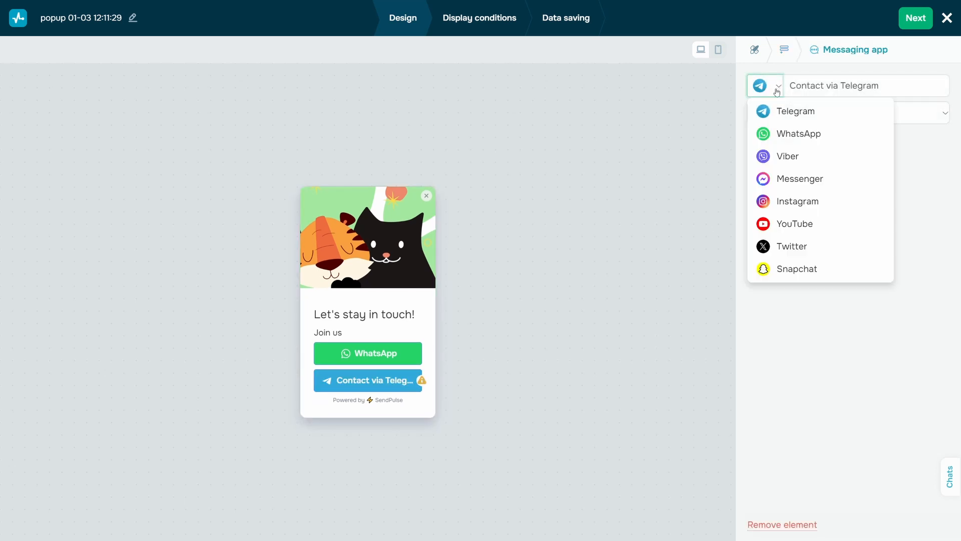
pyautogui.click(790, 200)
pyautogui.click(841, 86)
pyautogui.moveTo(841, 85); pyautogui.dragTo(732, 85)
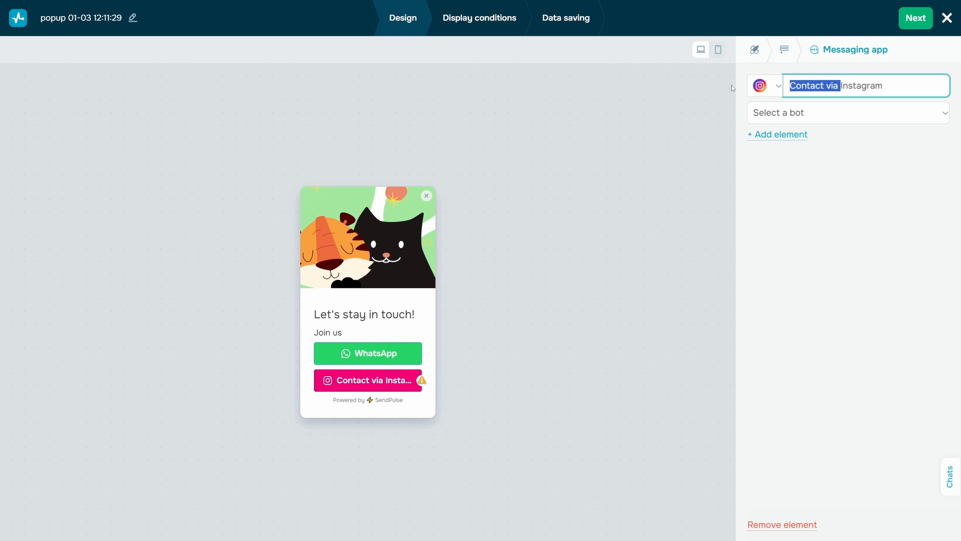
pyautogui.press('BackSpace')
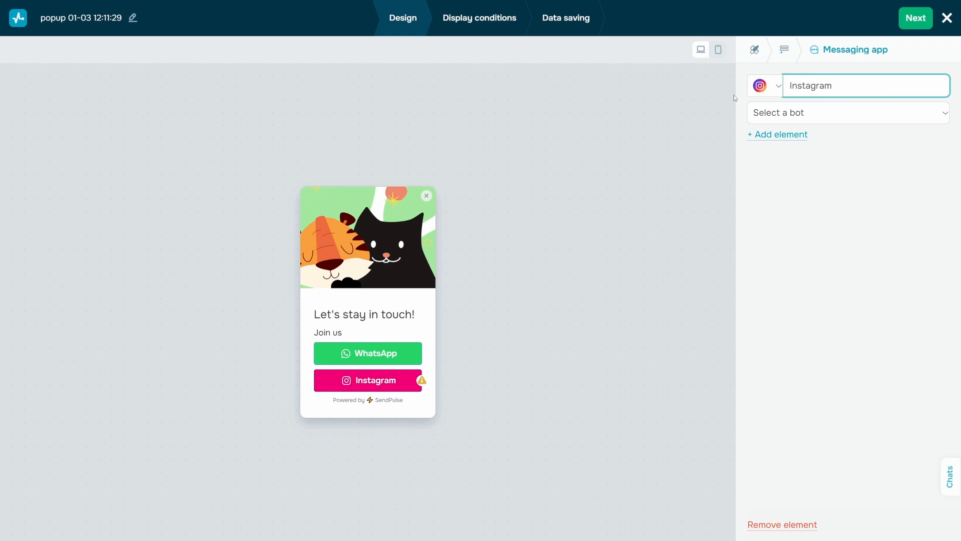
pyautogui.click(762, 113)
pyautogui.click(776, 182)
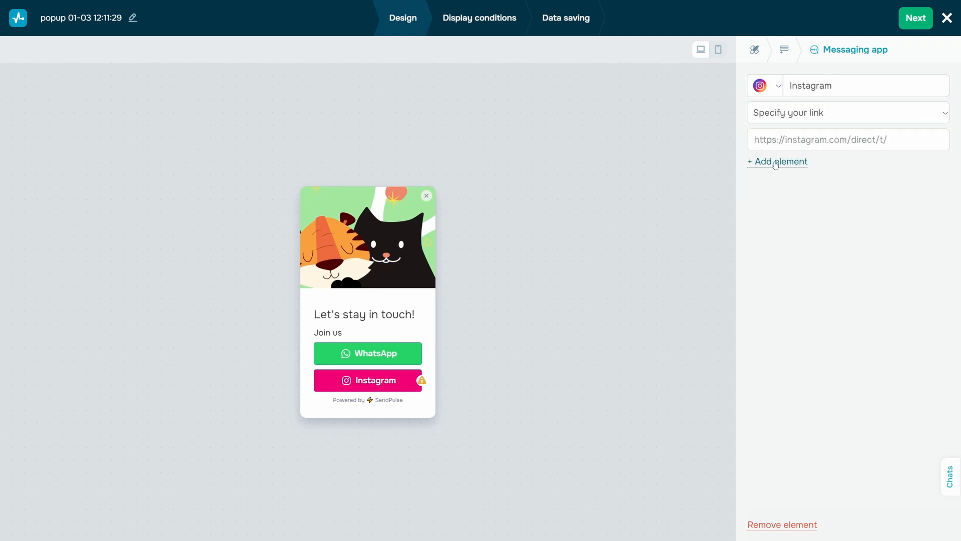
pyautogui.click(778, 139)
pyautogui.write('https://www.instagram.com/avocado_live.love/')
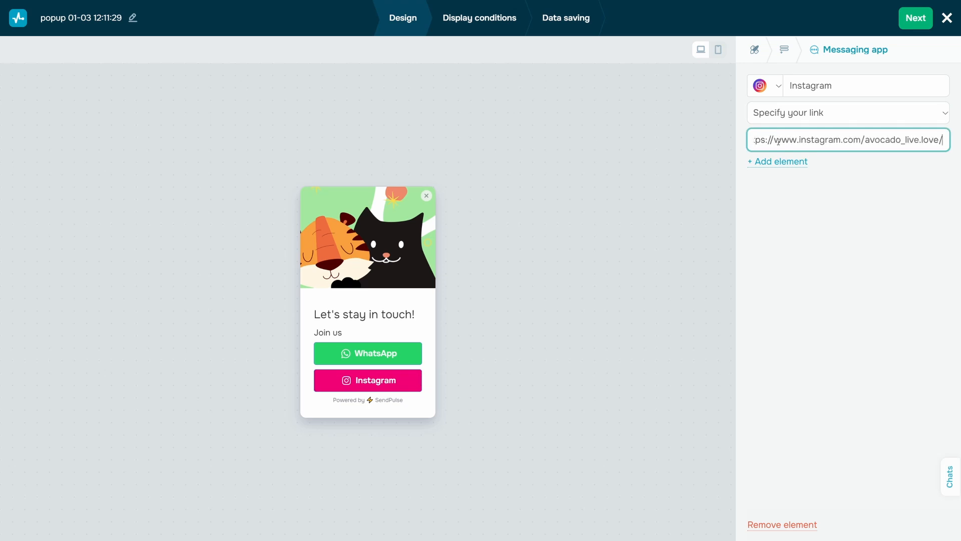
pyautogui.click(773, 162)
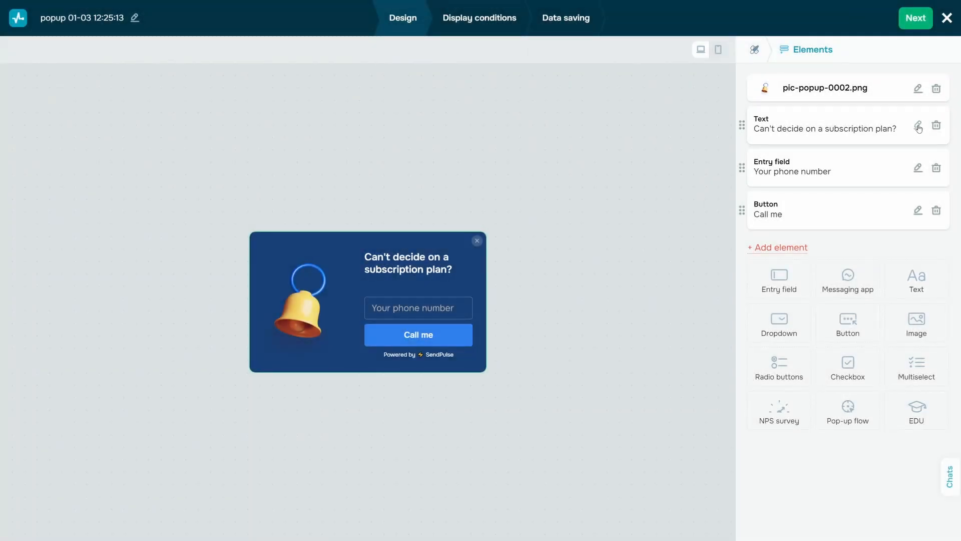
# - Add the non-bold line "We'll help you choose the best one for your business." below the pop-up text "Can't decide on a subscription plan?"
pyautogui.click(919, 127)
pyautogui.click(903, 125)
pyautogui.press('Return')
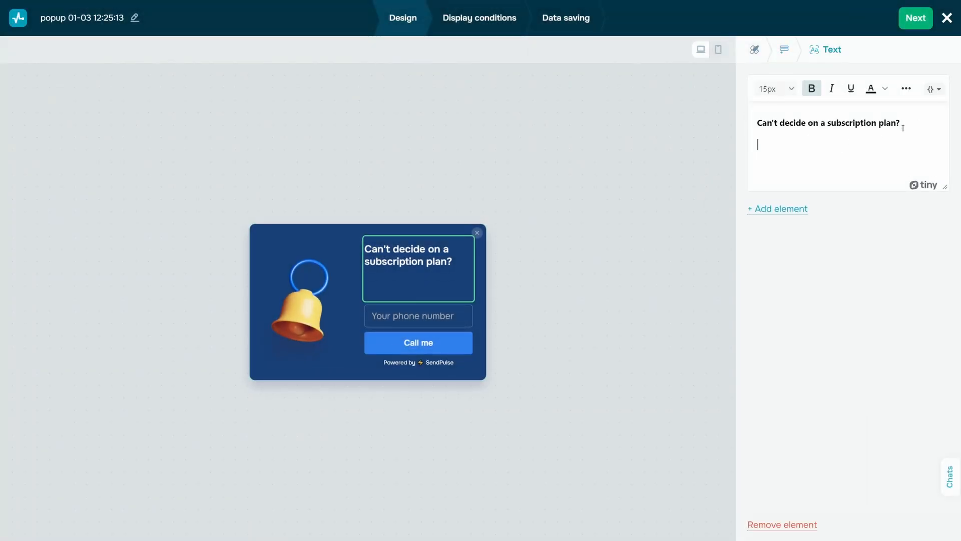
pyautogui.write("We'll help you choose the best one for your business.")
pyautogui.tripleClick(777, 148)
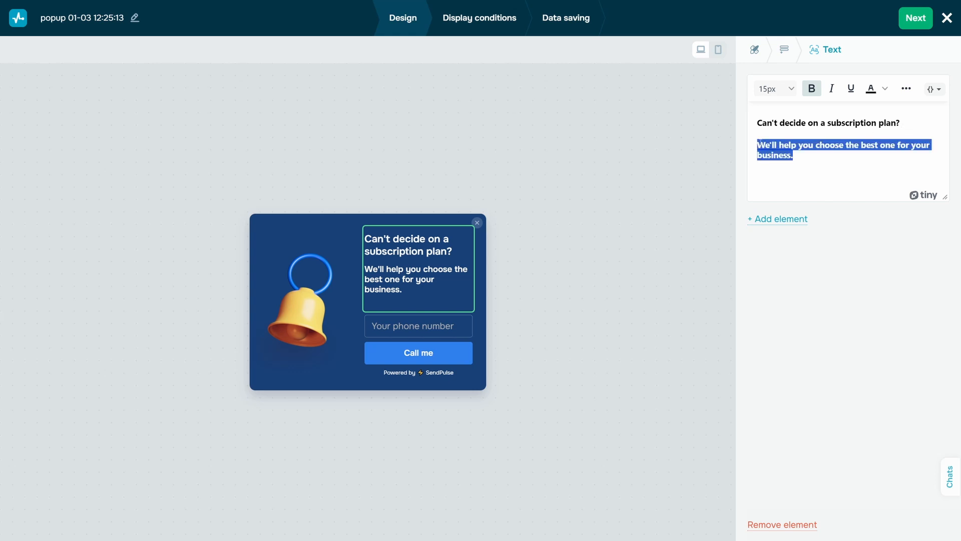
pyautogui.click(812, 88)
pyautogui.click(799, 170)
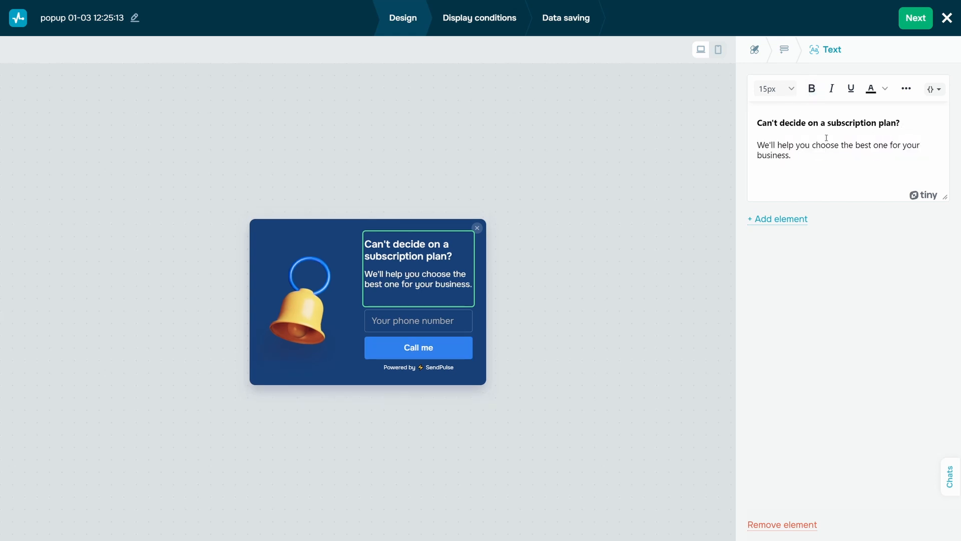
# - Look at the text element's additional formatting options and the variables available for prefilling it
pyautogui.click(907, 88)
pyautogui.click(906, 88)
pyautogui.click(935, 88)
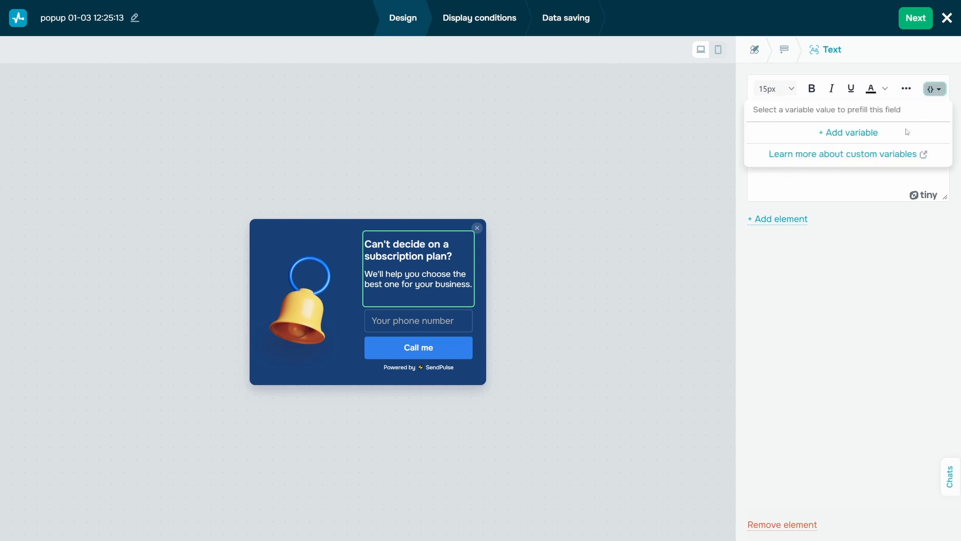
pyautogui.click(935, 90)
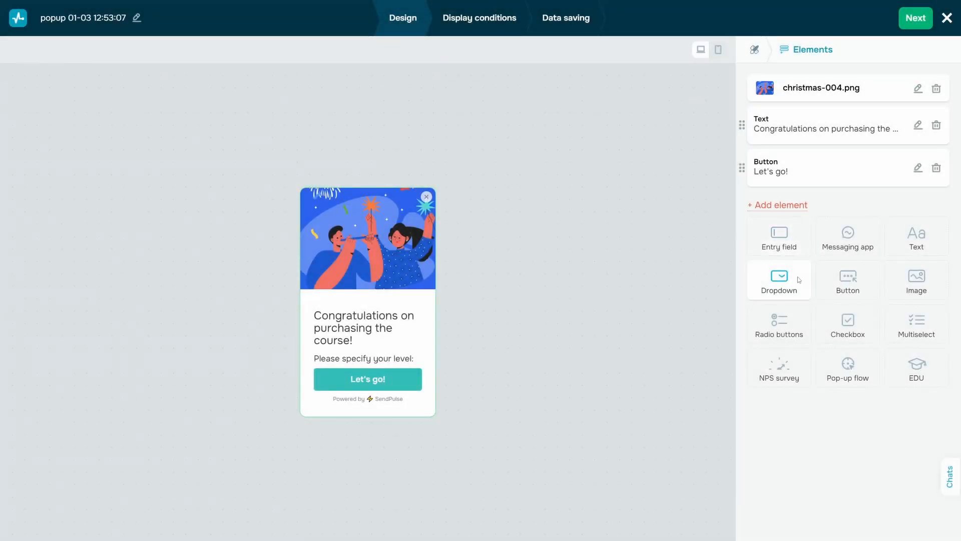
# - Add a dropdown element to the course pop-up and create a new string variable named "Level" for it
pyautogui.click(798, 276)
pyautogui.click(826, 101)
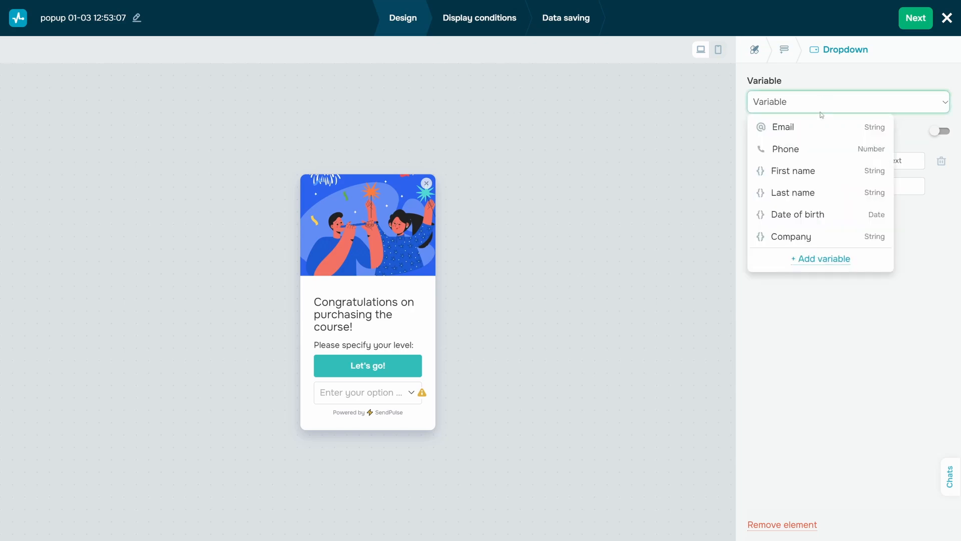
pyautogui.click(822, 259)
pyautogui.click(378, 133)
pyautogui.write('Level')
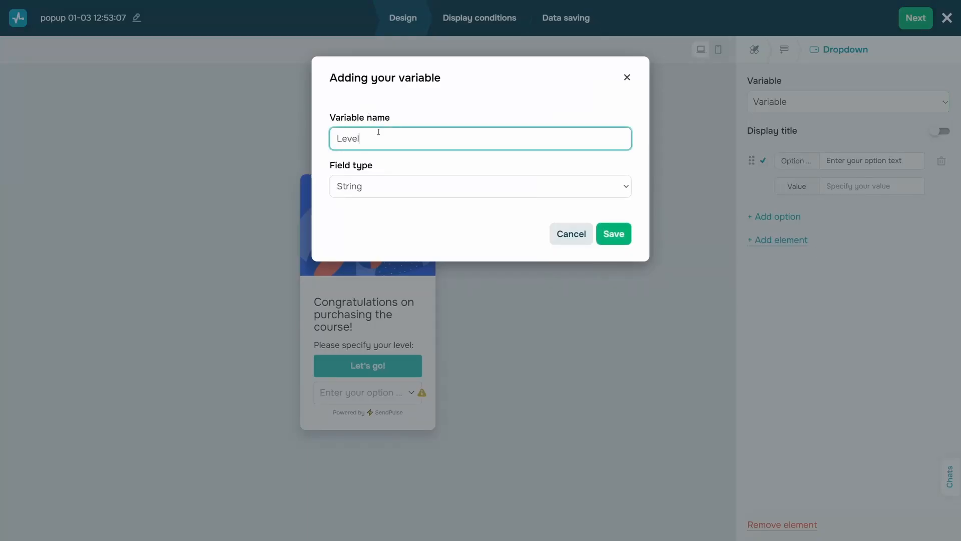
pyautogui.click(613, 234)
# - Set the dropdown's first option text to "I am a beginner" with the value "beginner"
pyautogui.click(837, 160)
pyautogui.write('I am')
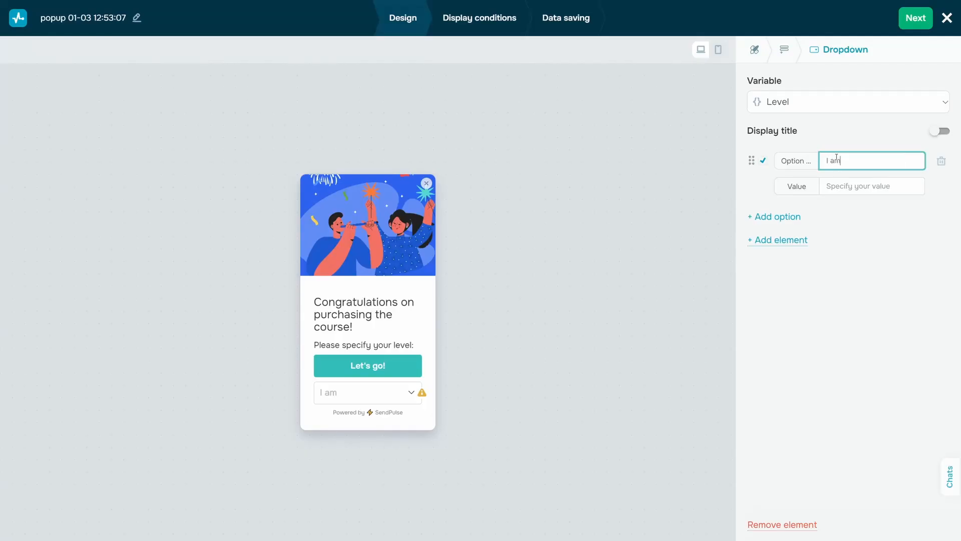
pyautogui.write(' a beginner')
pyautogui.doubleClick(855, 160)
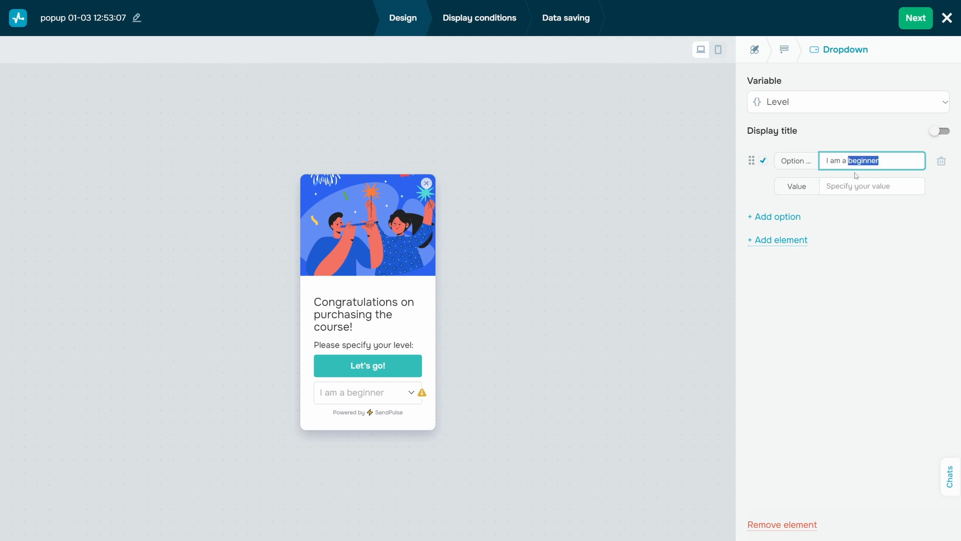
pyautogui.click(843, 186)
pyautogui.write('beginner')
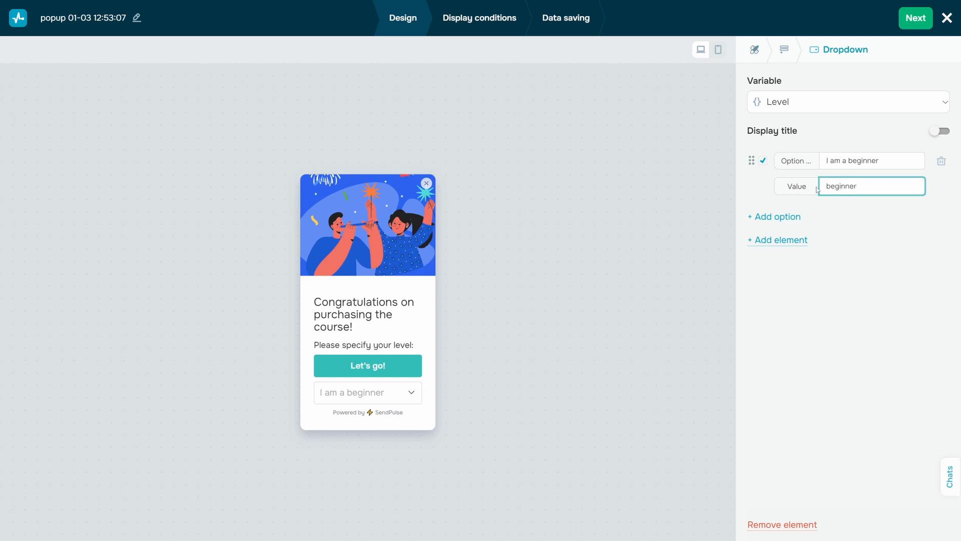
# - Add a second dropdown option with the text "I'm experienced" and the value "experienced"
pyautogui.click(777, 216)
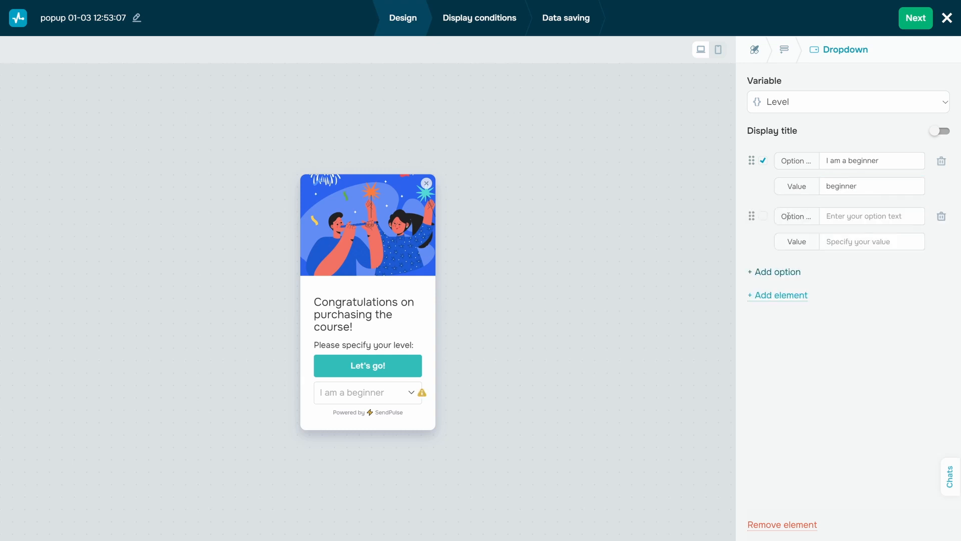
pyautogui.click(835, 216)
pyautogui.write("I'm experienced")
pyautogui.doubleClick(855, 216)
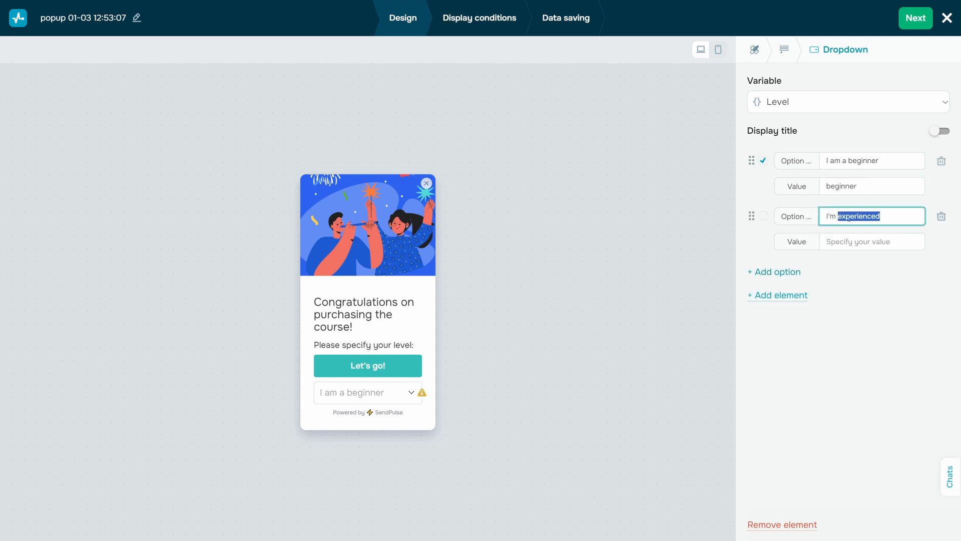
pyautogui.hotkey('ctrl', 'c')
pyautogui.click(848, 240)
pyautogui.hotkey('ctrl', 'v')
pyautogui.click(833, 270)
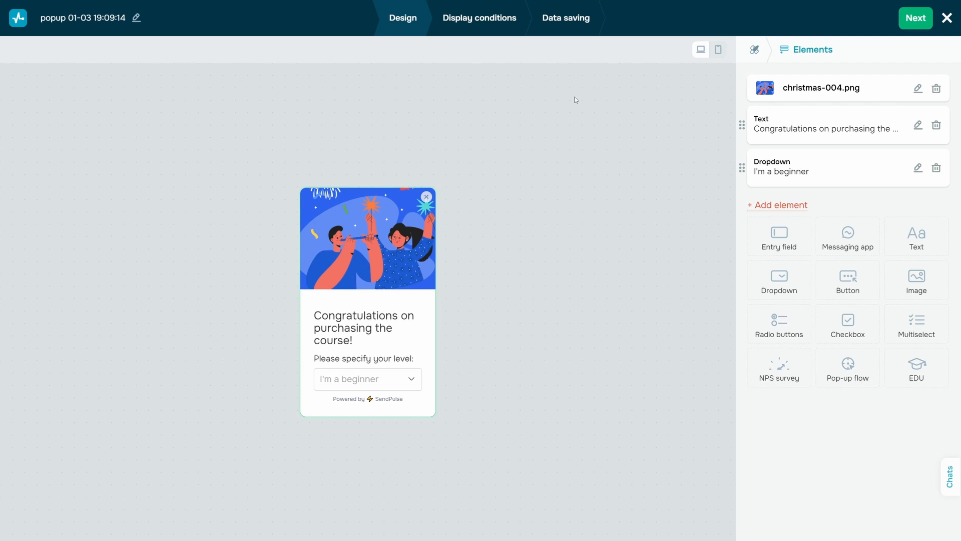
# - Add a button element below the dropdown and set its text to "Let's go!"
pyautogui.click(847, 276)
pyautogui.click(795, 104)
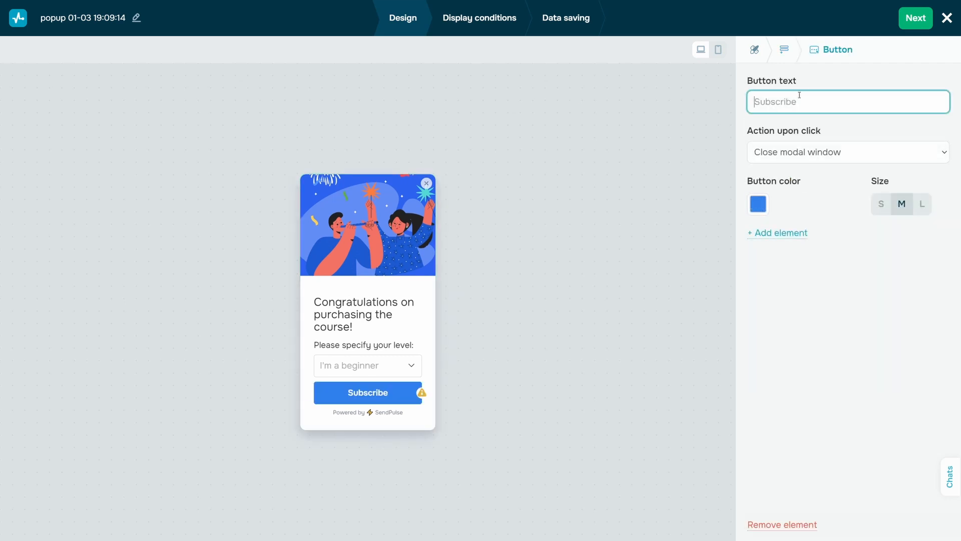
pyautogui.write("Let's go!")
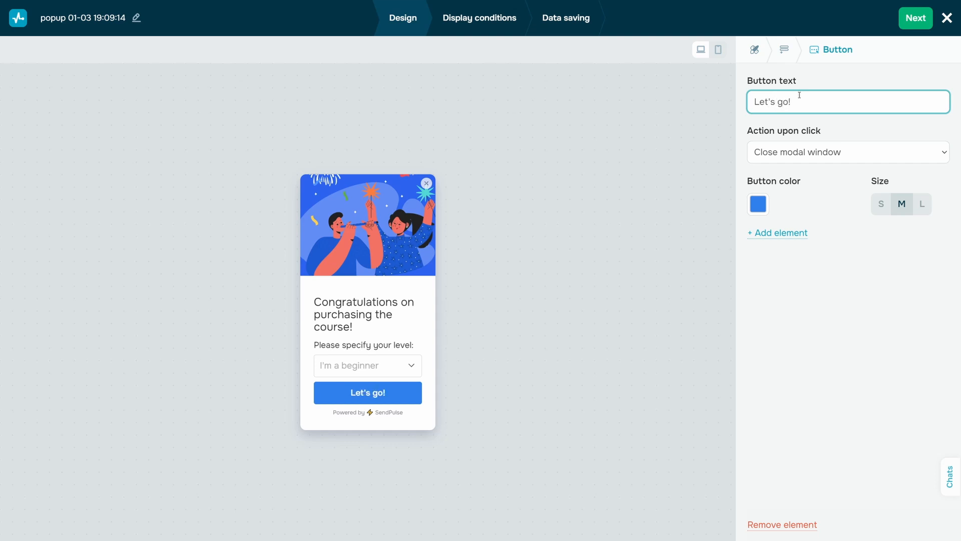
# - Have the "Let's go!" button open a URL and paste in the education-sendpulse site's address
pyautogui.click(824, 153)
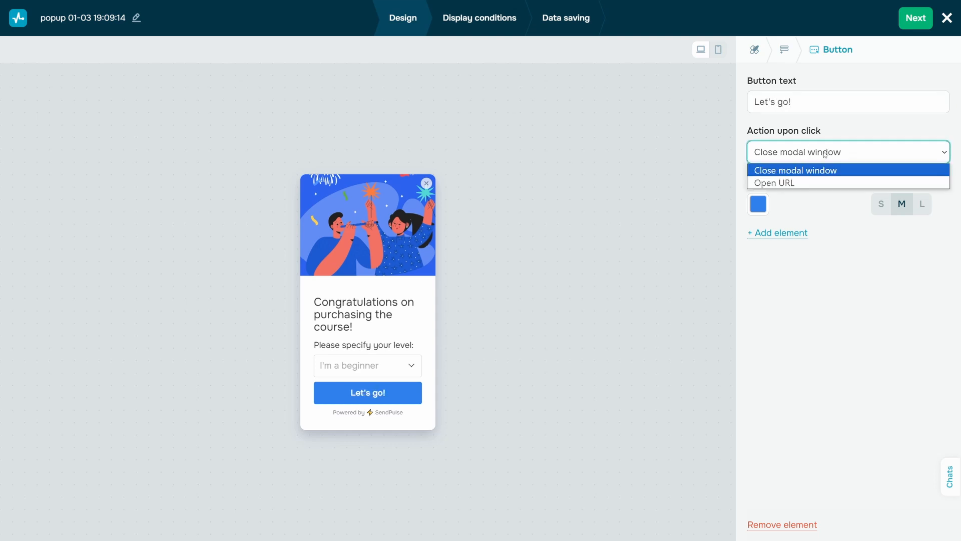
pyautogui.click(814, 182)
pyautogui.click(816, 184)
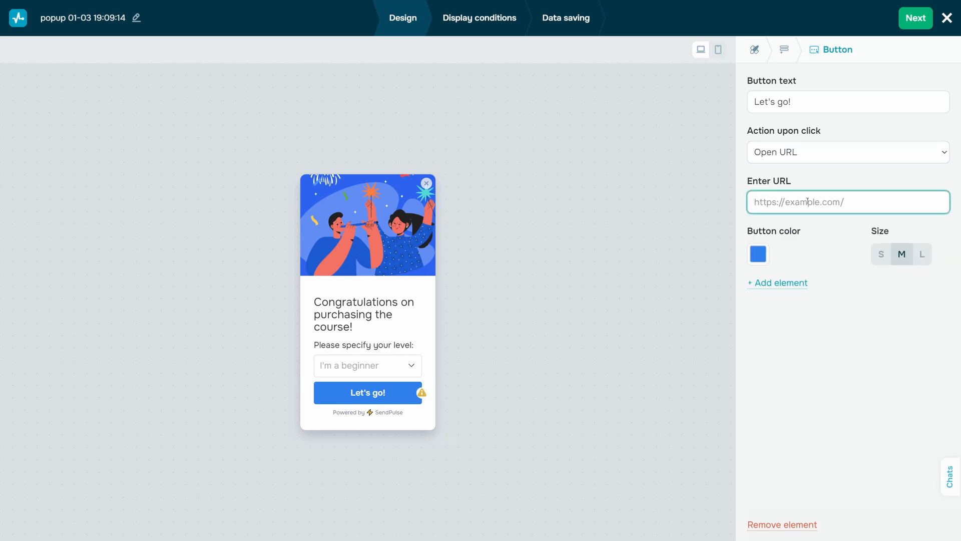
pyautogui.hotkey('ctrl', 'v')
pyautogui.click(817, 182)
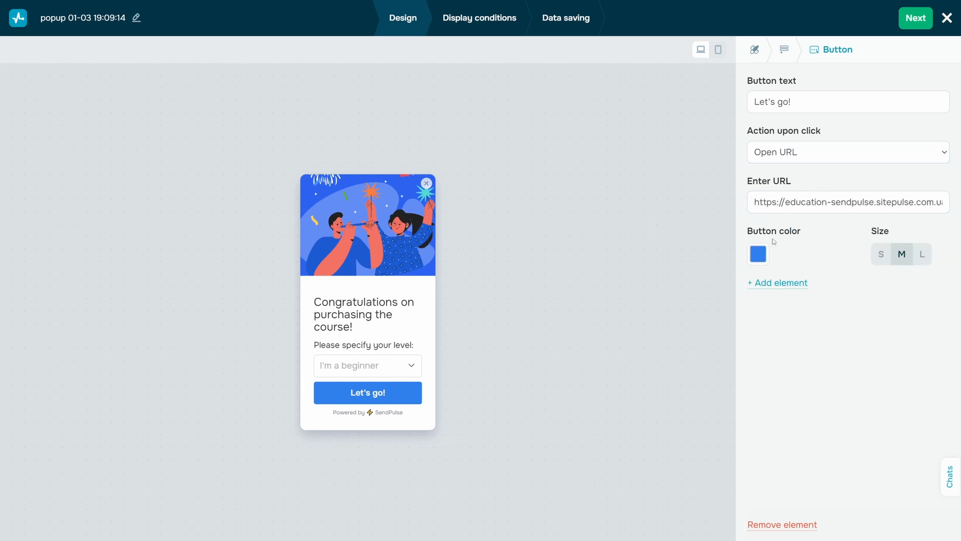
# - Change the "Let's go!" button's color to turquoise and return to the pop-up's element list
pyautogui.click(758, 254)
pyautogui.moveTo(756, 355)
pyautogui.mouseDown()
pyautogui.moveTo(765, 356)
pyautogui.moveTo(754, 355)
pyautogui.mouseUp()
pyautogui.click(805, 377)
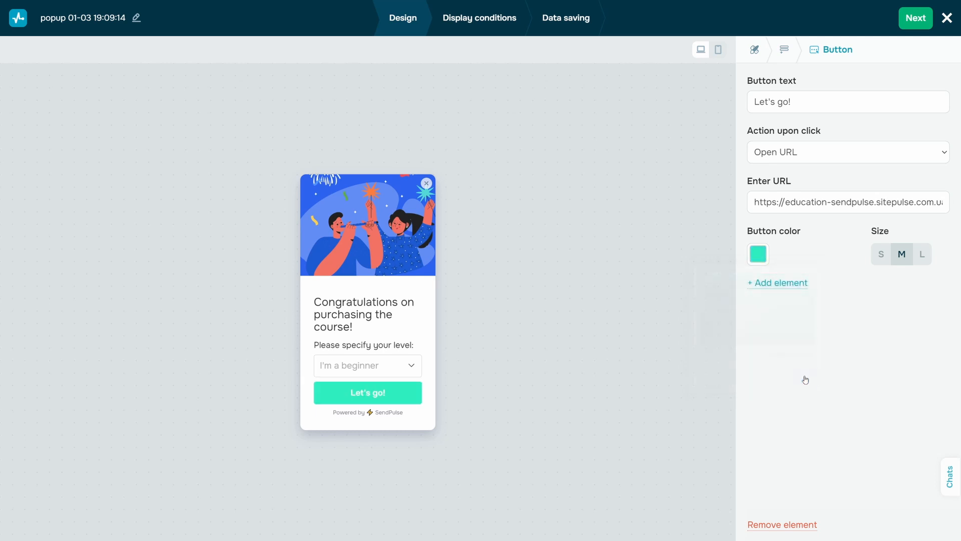
pyautogui.click(671, 145)
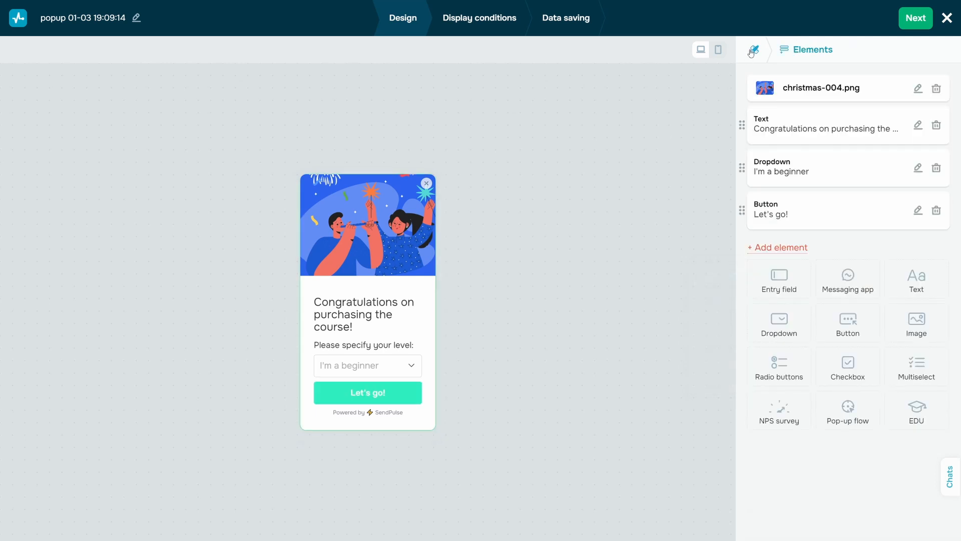
# - Save rgba(47, 128, 237, 1) as the style color in the pop-up's general design settings
pyautogui.click(754, 50)
pyautogui.click(939, 241)
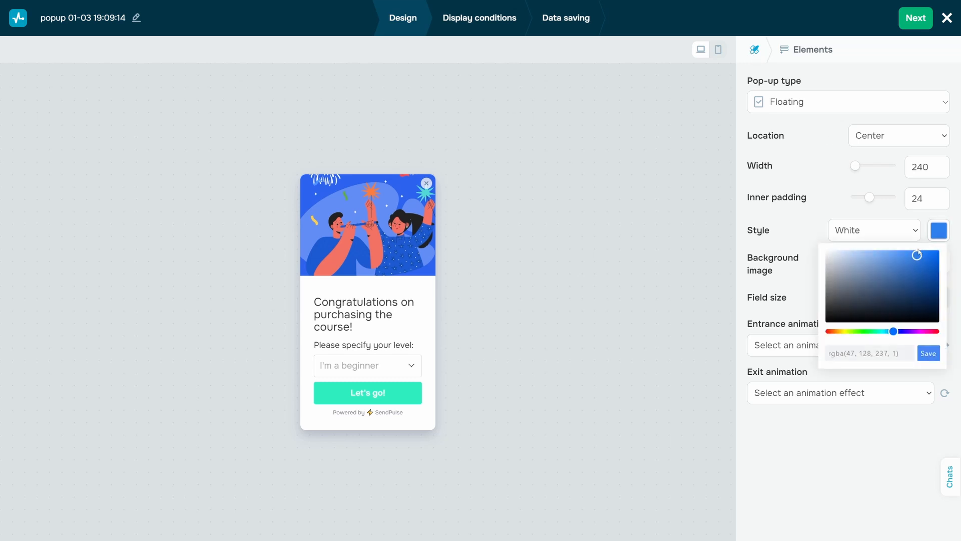
pyautogui.click(927, 350)
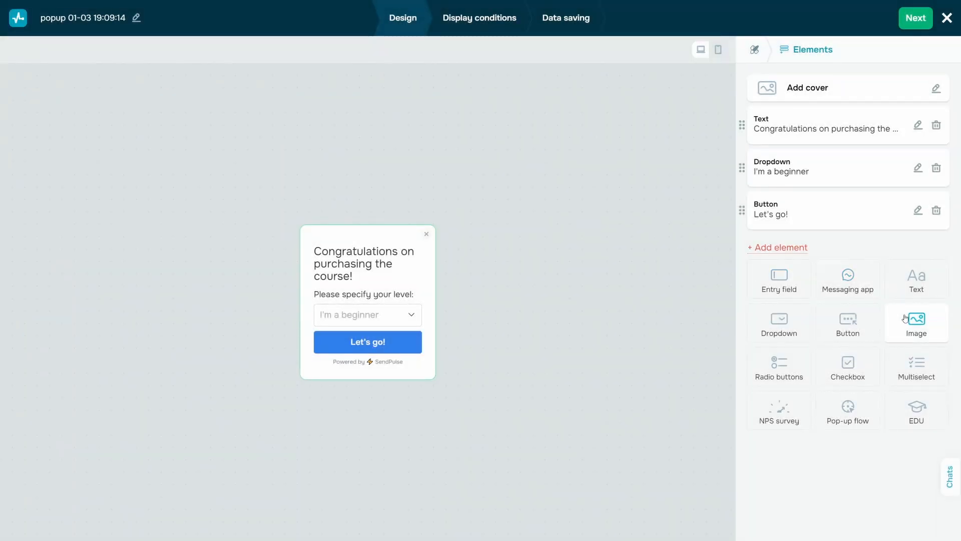
# - Add an image element using sp-default-3.jpg and try the square image size before choosing the wide one again
pyautogui.click(905, 318)
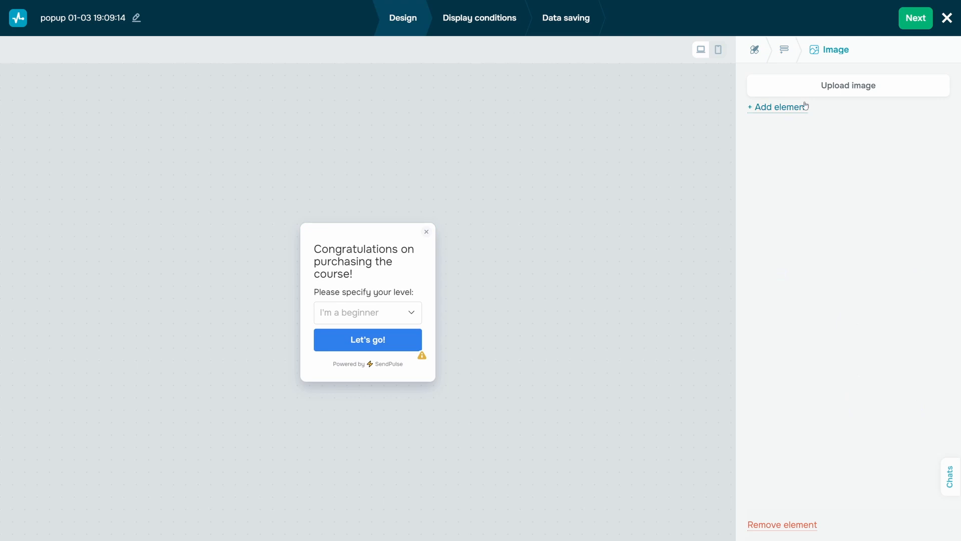
pyautogui.click(813, 87)
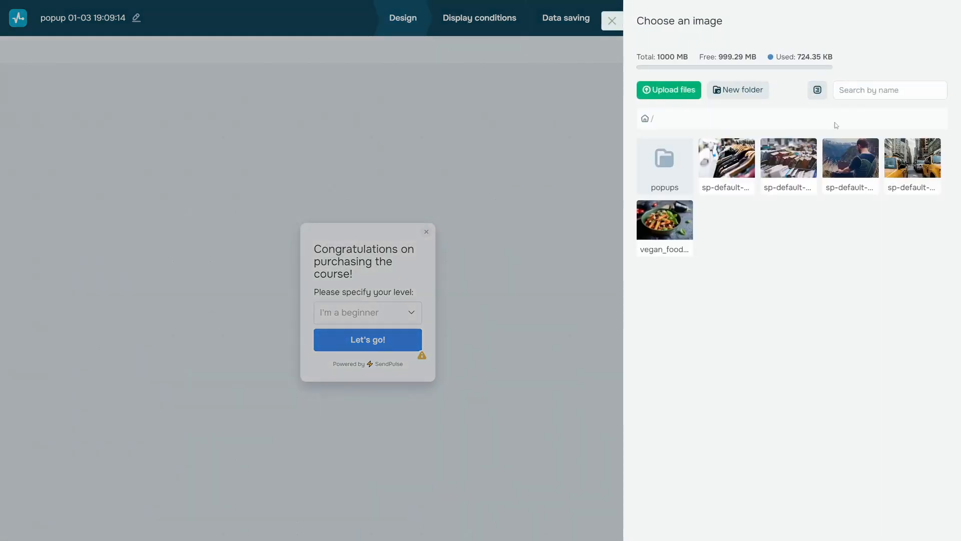
pyautogui.click(847, 154)
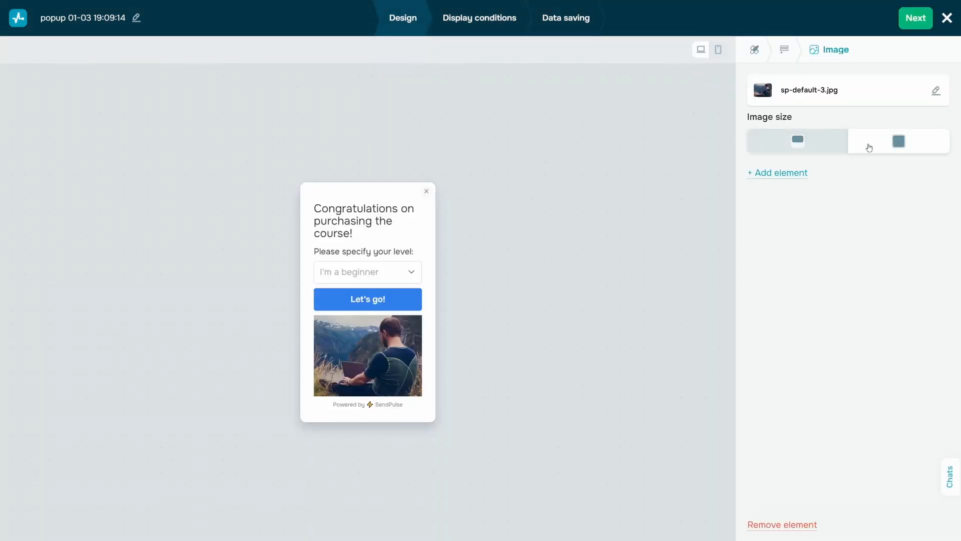
pyautogui.click(866, 145)
pyautogui.click(826, 144)
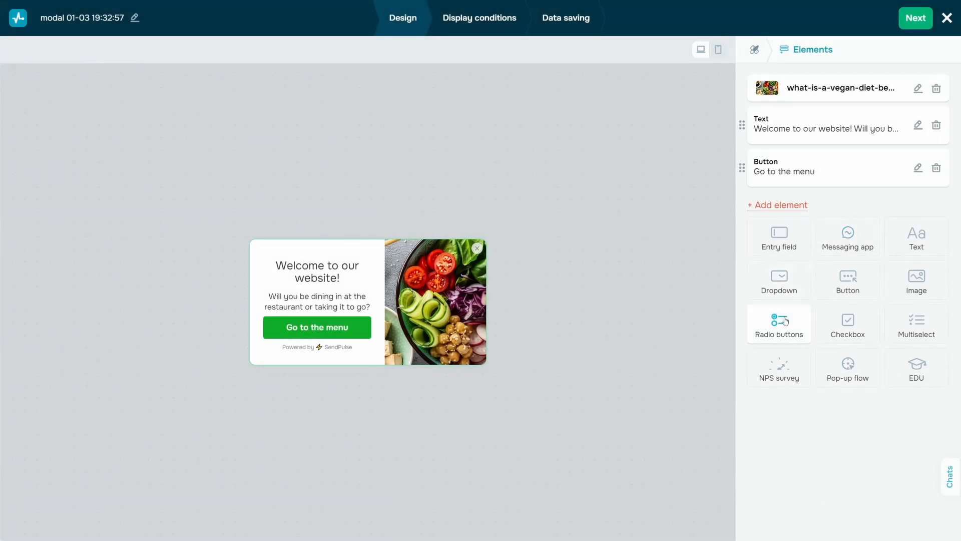
# - Add a radio buttons element to the restaurant pop-up and create a new string variable named "menu" for it
pyautogui.click(786, 320)
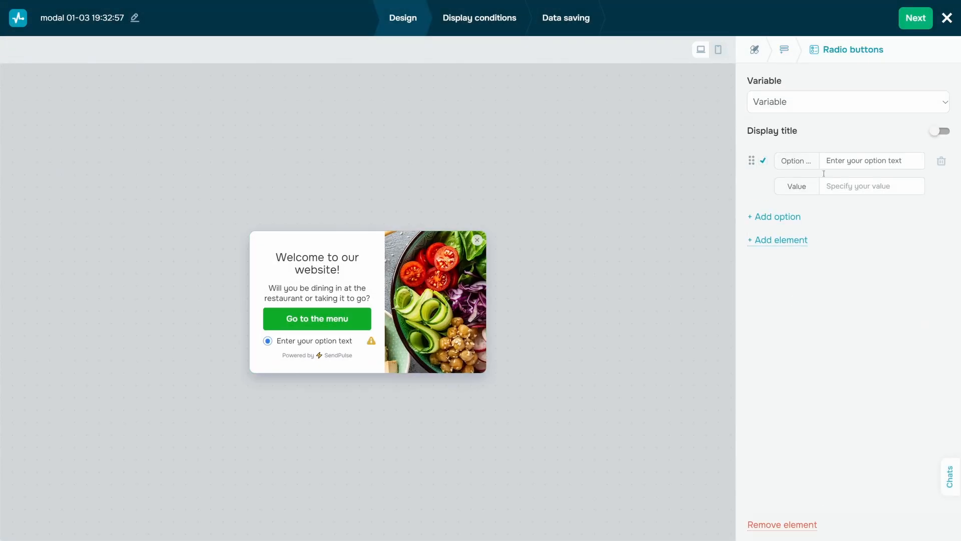
pyautogui.click(840, 106)
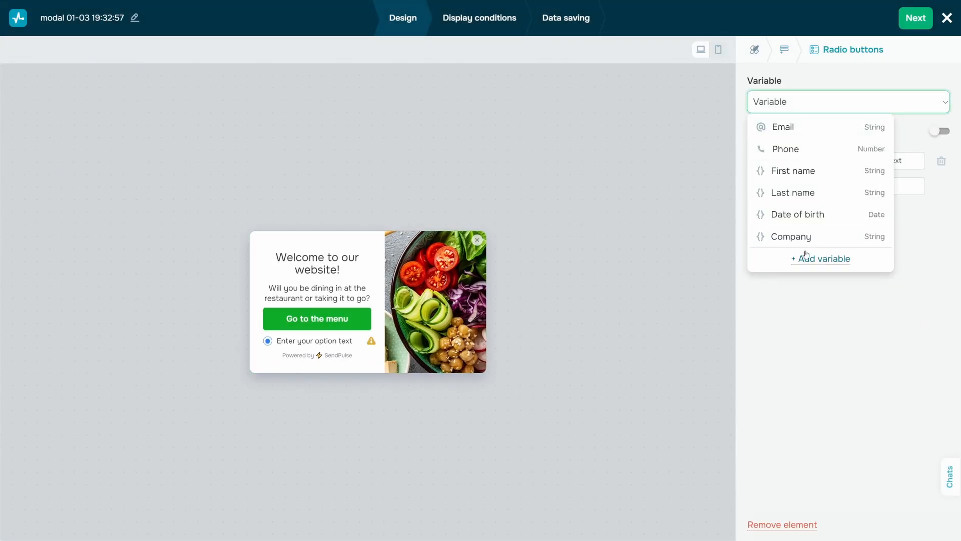
pyautogui.click(821, 259)
pyautogui.click(481, 141)
pyautogui.write('menu')
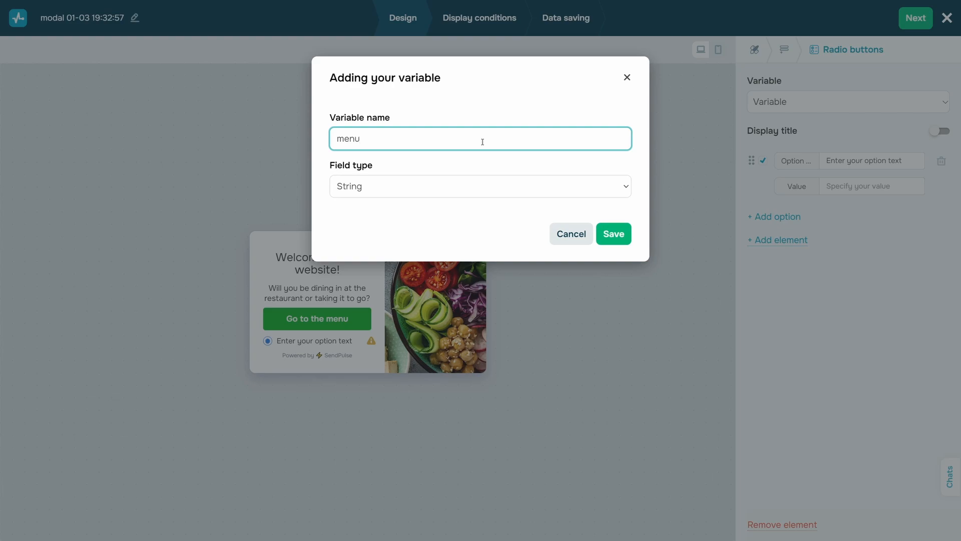
pyautogui.click(614, 233)
# - Set both the text and the value of the first radio button option to "restaurant"
pyautogui.click(854, 161)
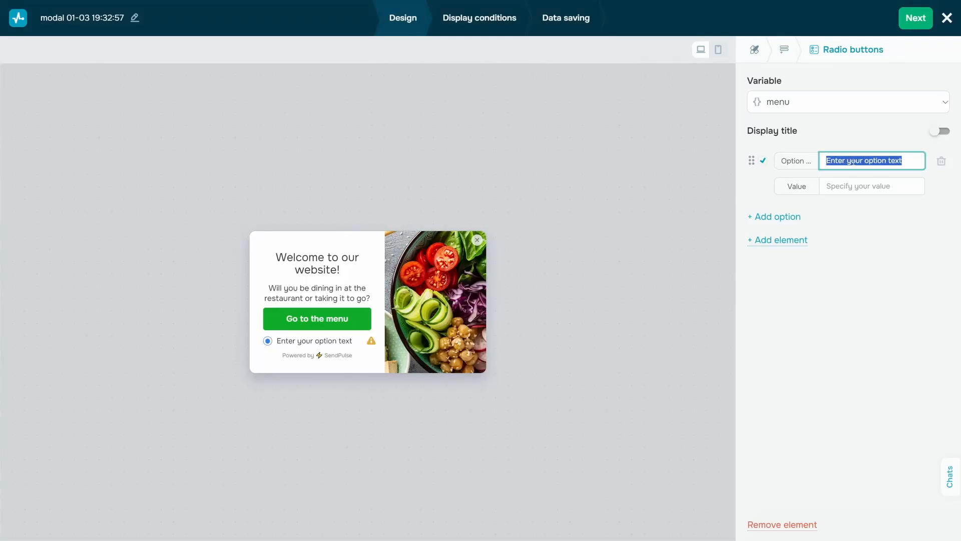
pyautogui.write('restaurant')
pyautogui.hotkey('ctrl', 'a')
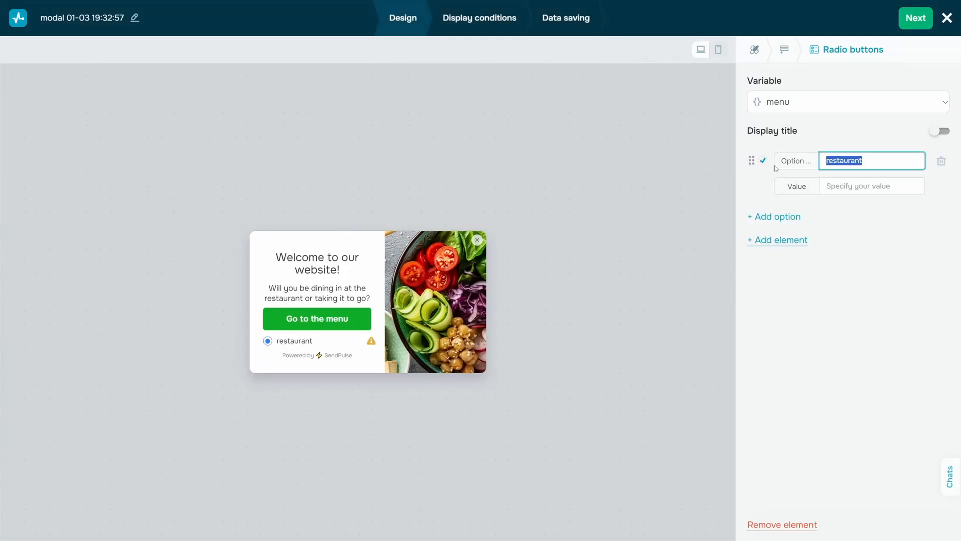
pyautogui.click(842, 187)
pyautogui.write('restaurant')
# - Add a second radio option with text and value "To Go", and try it as the default before reselecting "restaurant"
pyautogui.click(778, 216)
pyautogui.write('T')
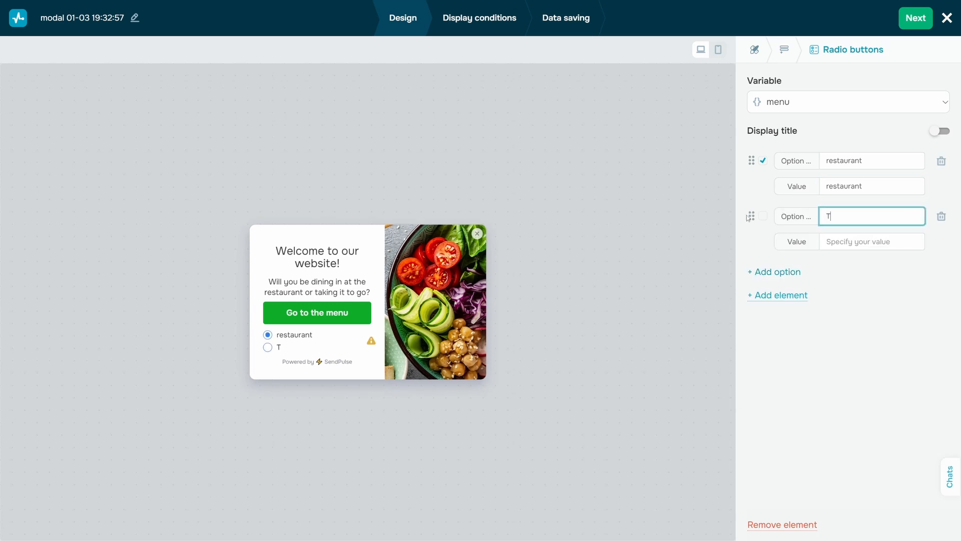
pyautogui.write('o Go')
pyautogui.hotkey('ctrl', 'a')
pyautogui.hotkey('ctrl', 'c')
pyautogui.click(796, 240)
pyautogui.hotkey('ctrl', 'v')
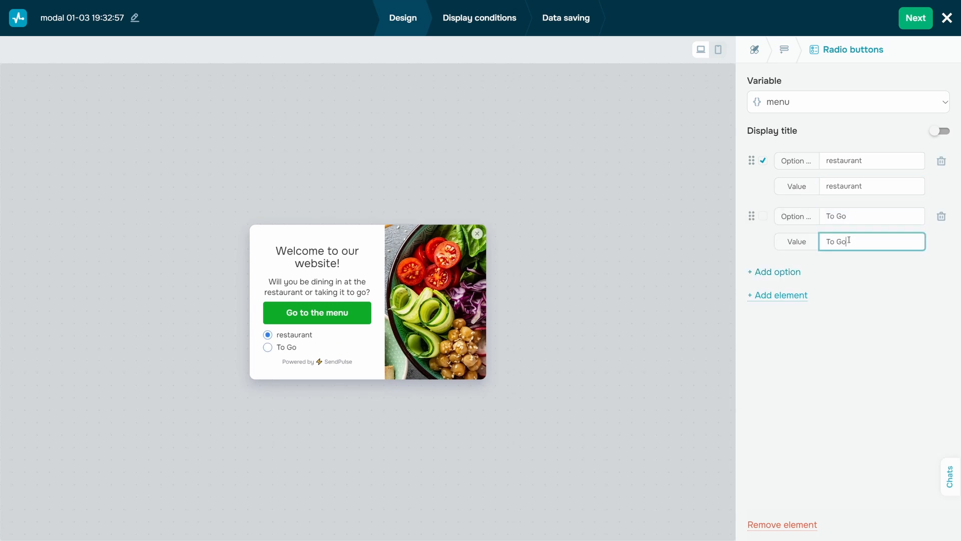
pyautogui.click(764, 217)
pyautogui.click(764, 162)
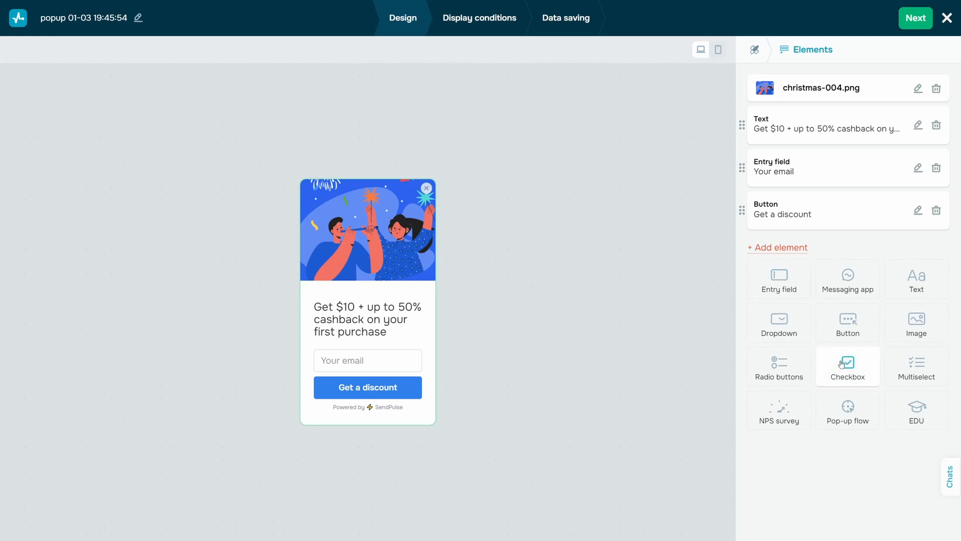
# - Add a checkbox element to the discount pop-up and create a new variable named "CPDP" for it
pyautogui.click(842, 364)
pyautogui.click(826, 103)
pyautogui.click(817, 134)
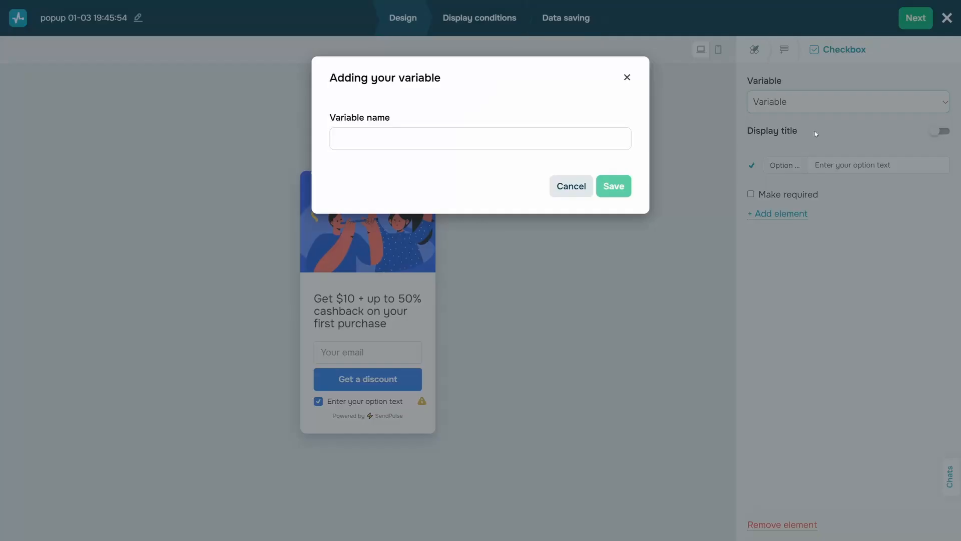
pyautogui.click(508, 139)
pyautogui.write('CPDP')
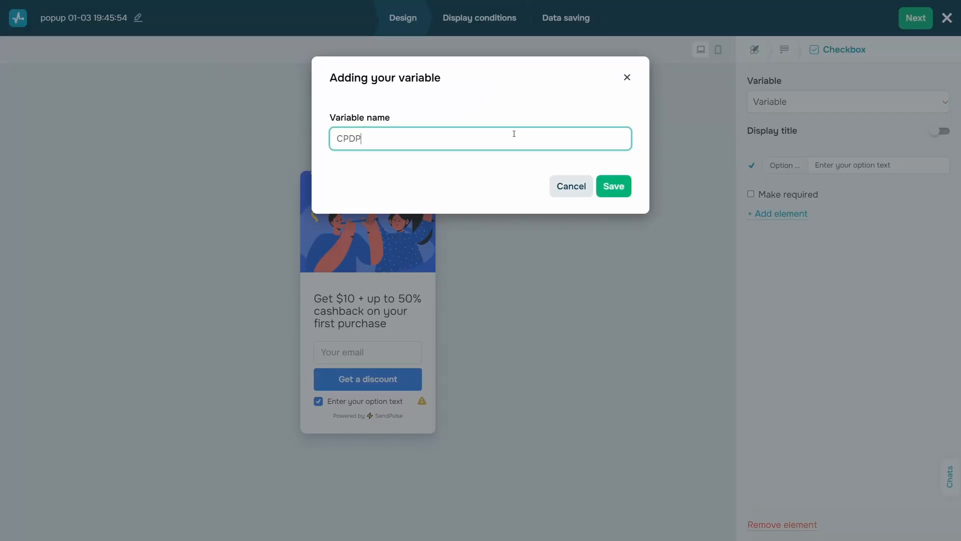
pyautogui.click(620, 188)
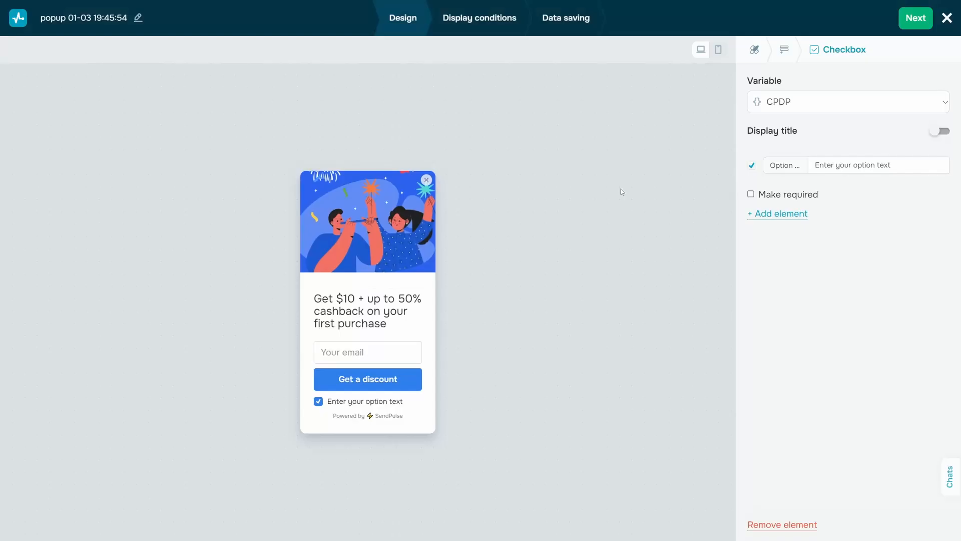
# - Set the checkbox text to "I consent to the processing of personal data" and make it required, briefly trying the display title
pyautogui.click(824, 163)
pyautogui.hotkey('ctrl', 'v')
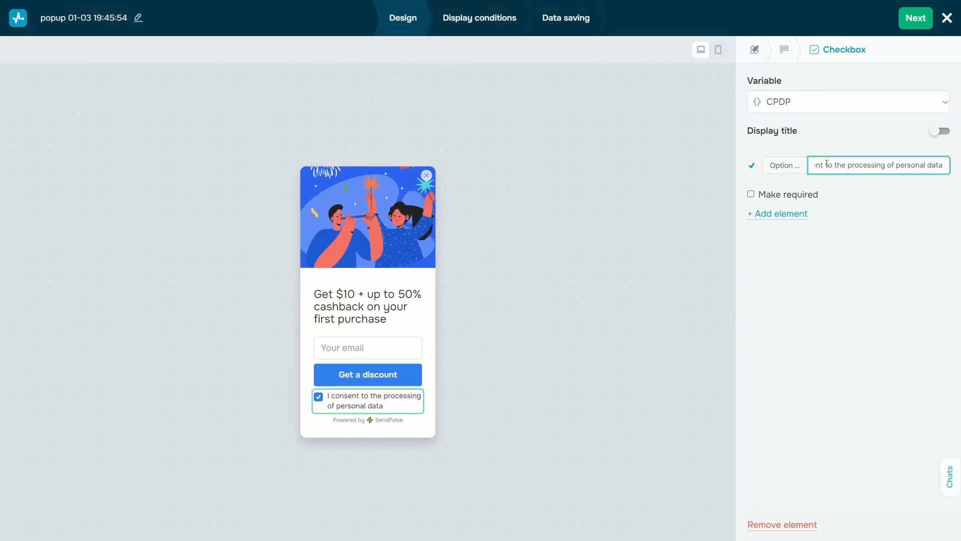
pyautogui.click(752, 195)
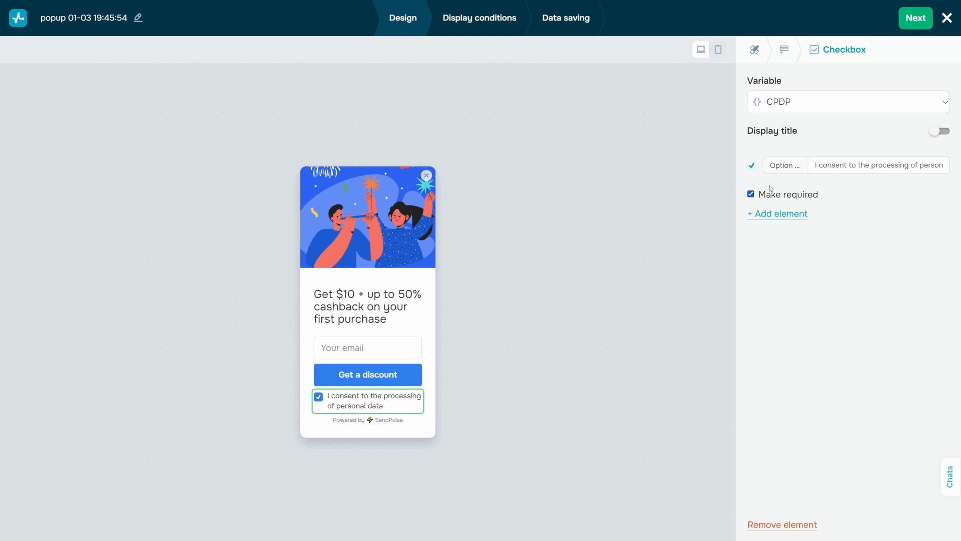
pyautogui.click(939, 132)
pyautogui.click(939, 131)
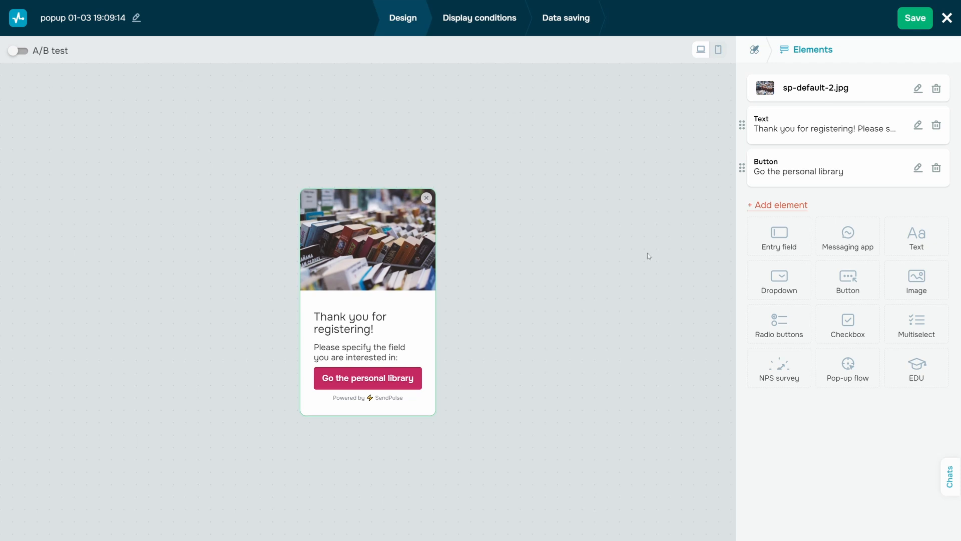
# - Add a multiselect element to the registration pop-up and create a new variable named "genres" for it
pyautogui.click(908, 324)
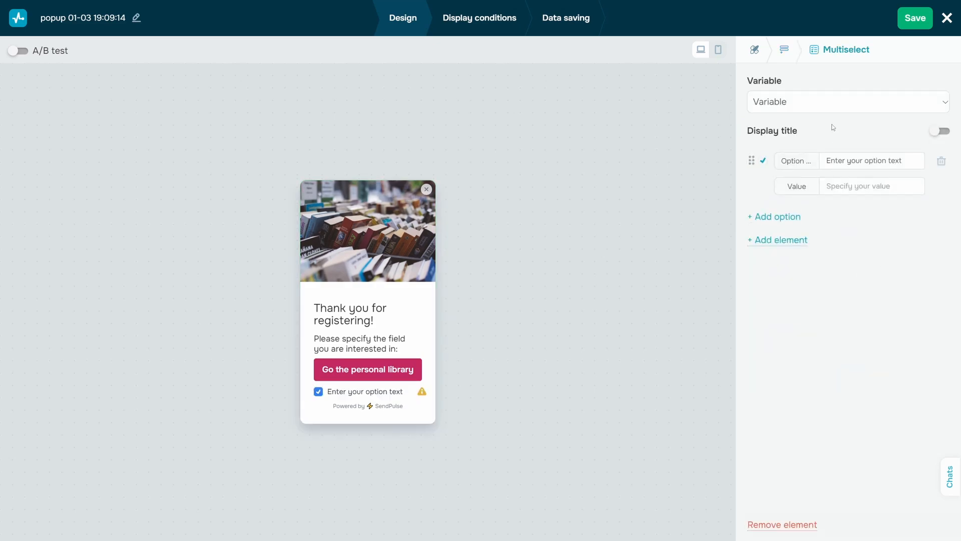
pyautogui.click(834, 108)
pyautogui.click(821, 126)
pyautogui.write('genres')
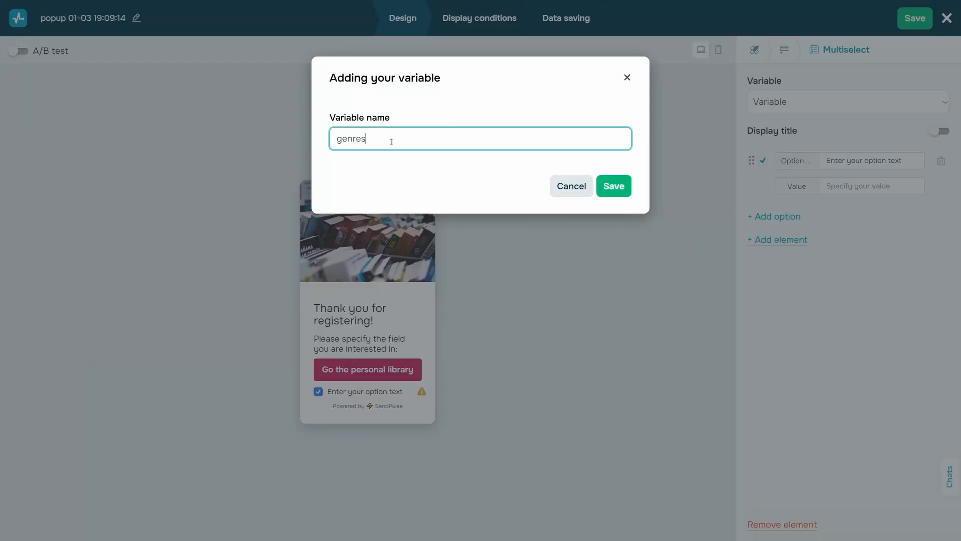
pyautogui.click(614, 185)
# - Set both the text and the value of the first multiselect option to "Fiction"
pyautogui.click(836, 161)
pyautogui.write('Fiction')
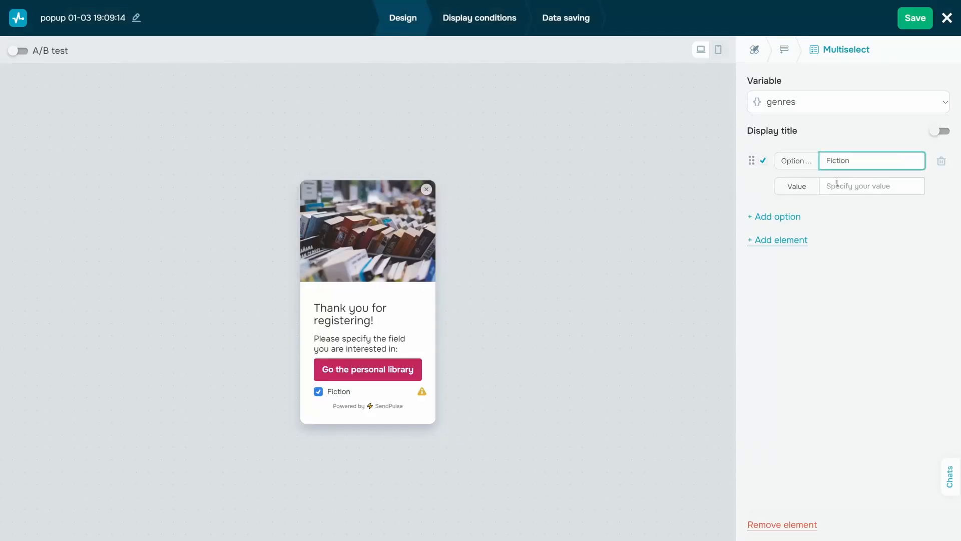
pyautogui.click(836, 185)
pyautogui.write('Fiction')
# - Add a second multiselect option with the text and value "Non-fiction"
pyautogui.click(778, 216)
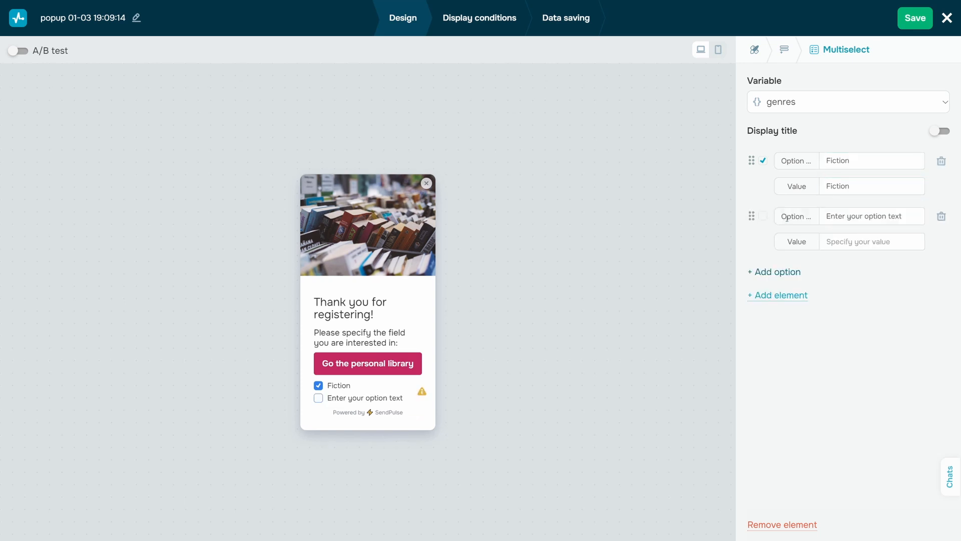
pyautogui.click(871, 215)
pyautogui.write('Non-fiction')
pyautogui.click(871, 241)
pyautogui.write('Non-fiction')
# - Add a third multiselect option with the text and value "Mystery"
pyautogui.click(793, 273)
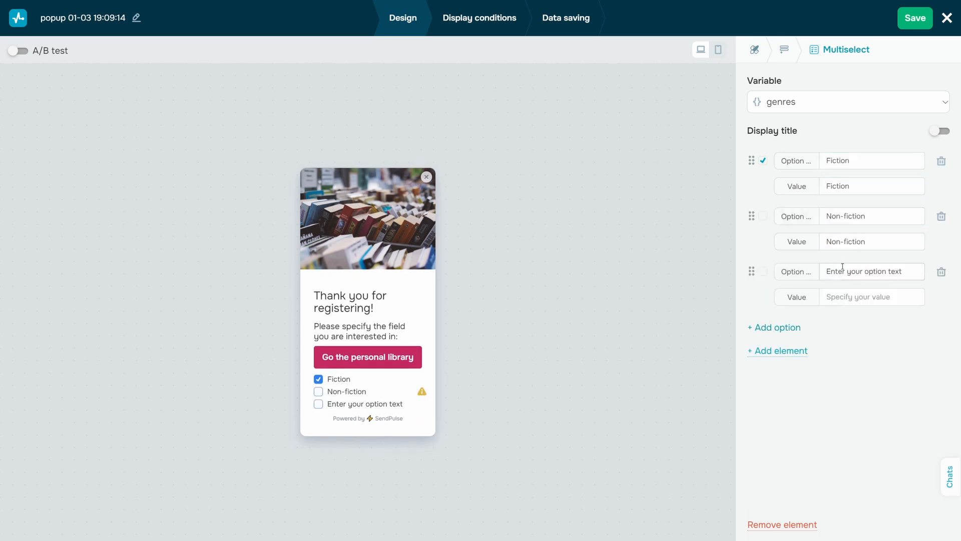
pyautogui.click(842, 270)
pyautogui.write('Mystery')
pyautogui.click(842, 295)
pyautogui.write('Mystery')
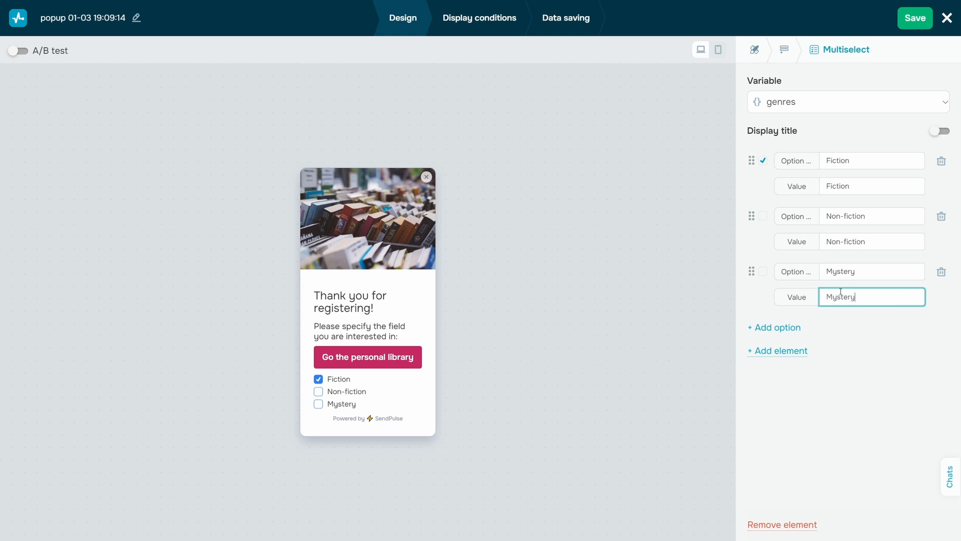
# - Add a fourth multiselect option with text and value "Sci-Fi", and toggle the default selection of the Sci-Fi and Mystery options
pyautogui.click(777, 327)
pyautogui.click(845, 325)
pyautogui.write('Sci-Fi')
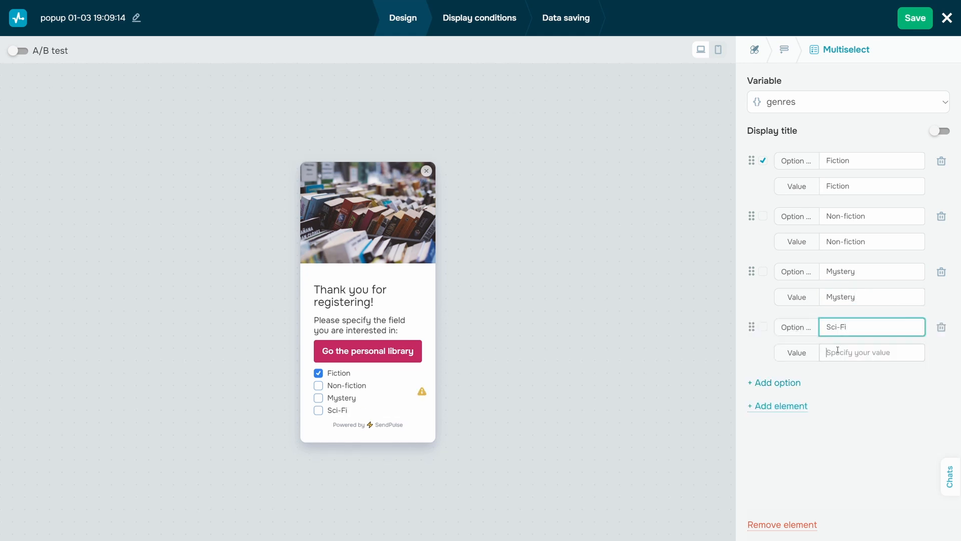
pyautogui.press('Tab')
pyautogui.write('Sci-Fi')
pyautogui.click(763, 327)
pyautogui.click(763, 270)
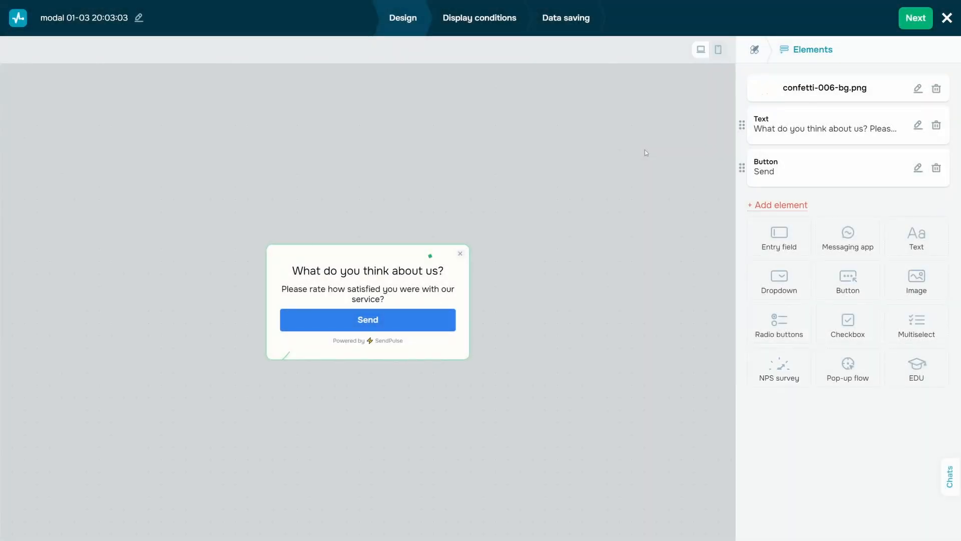
# - Add an NPS survey element to the feedback pop-up and create a new variable named "rating" for it
pyautogui.click(780, 364)
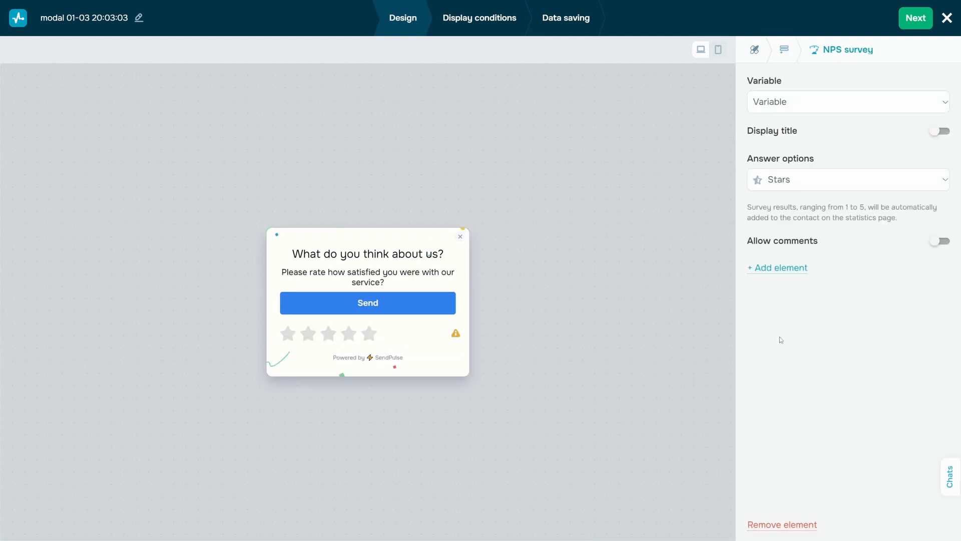
pyautogui.click(823, 107)
pyautogui.click(825, 127)
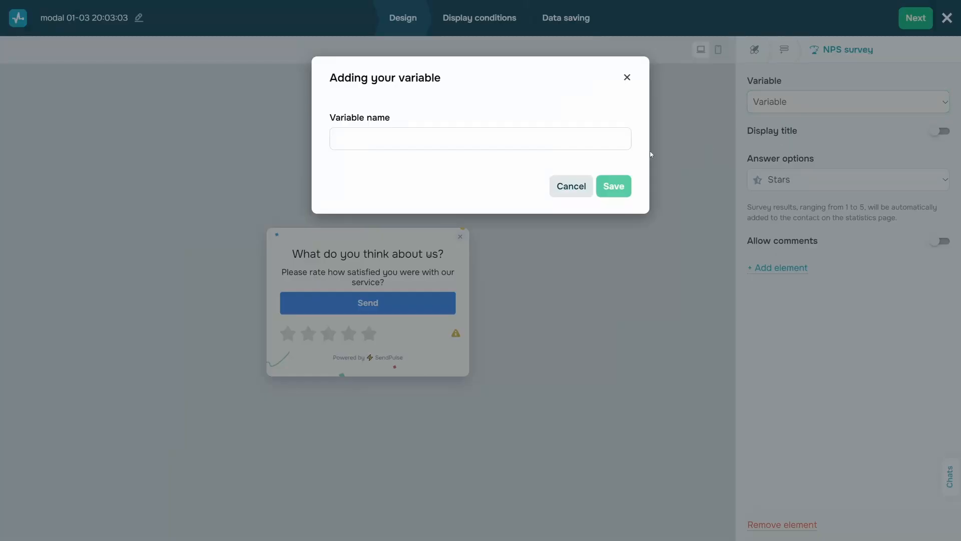
pyautogui.click(451, 142)
pyautogui.write('rating')
pyautogui.click(614, 187)
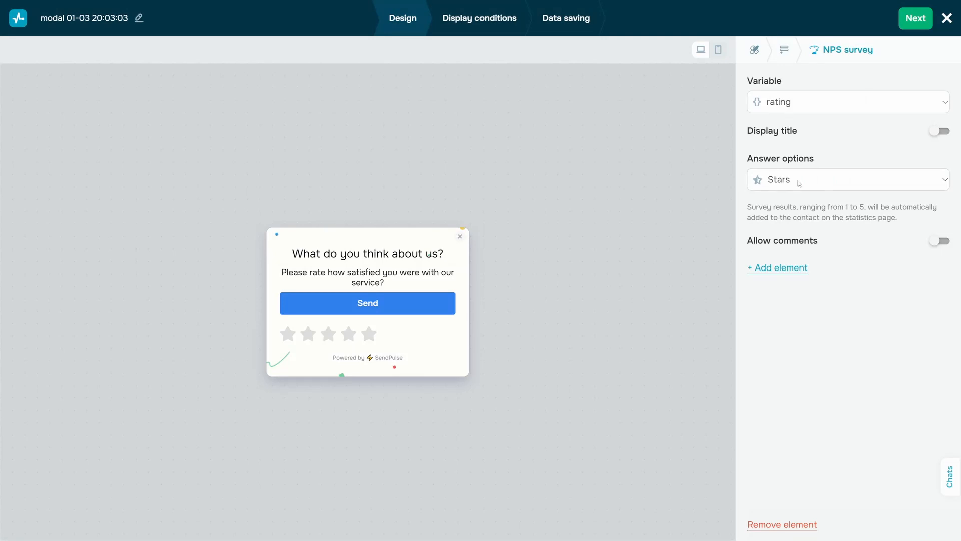
# - Review the survey's answer options, keeping Stars, and allow comments with a size M comment field
pyautogui.click(944, 183)
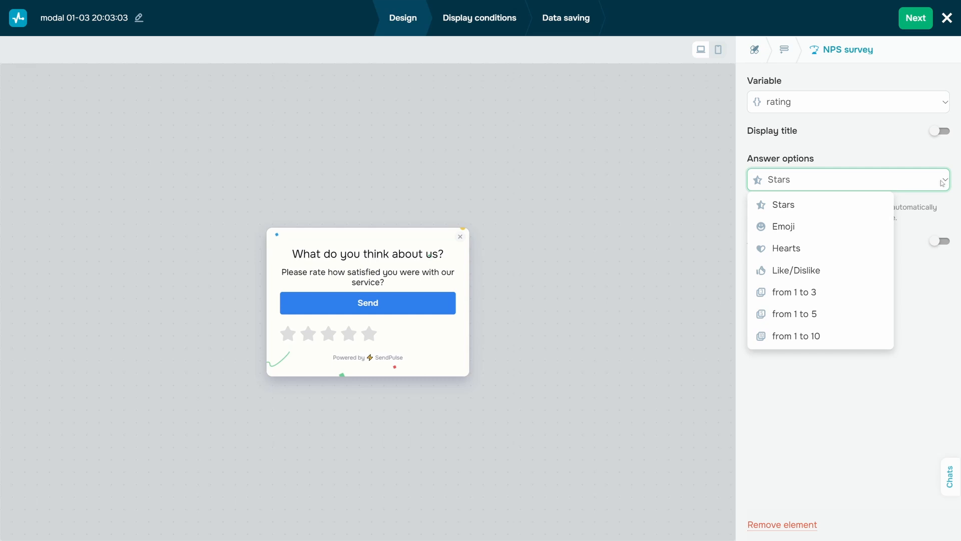
pyautogui.click(943, 183)
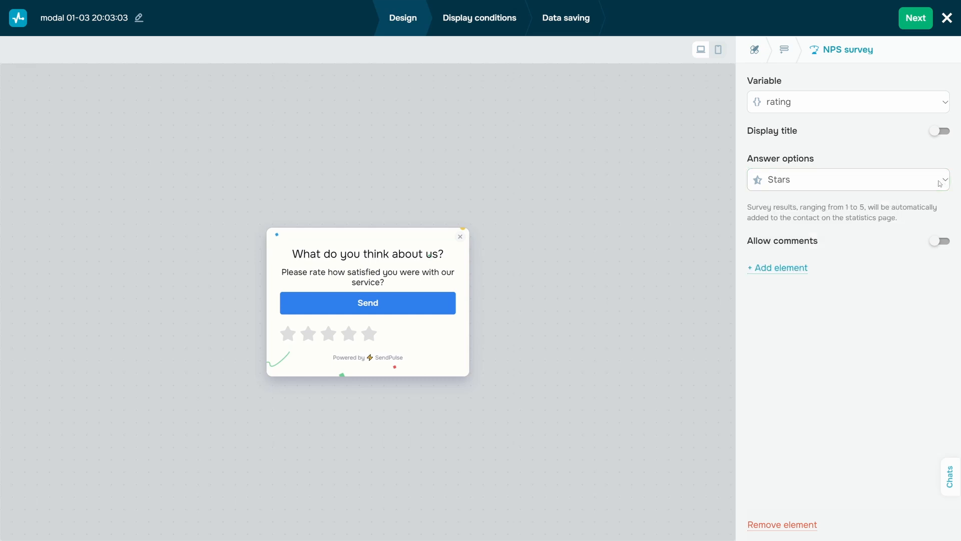
pyautogui.click(937, 244)
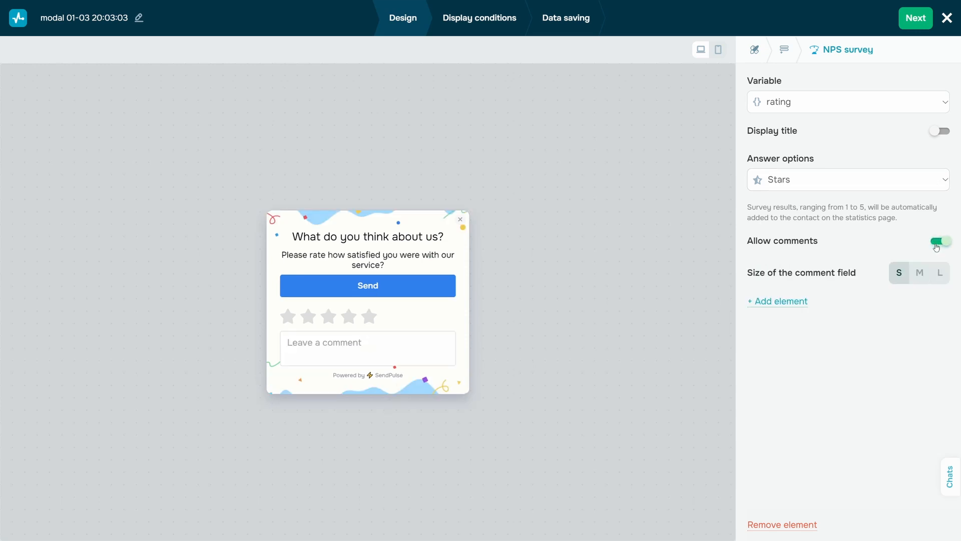
pyautogui.click(918, 275)
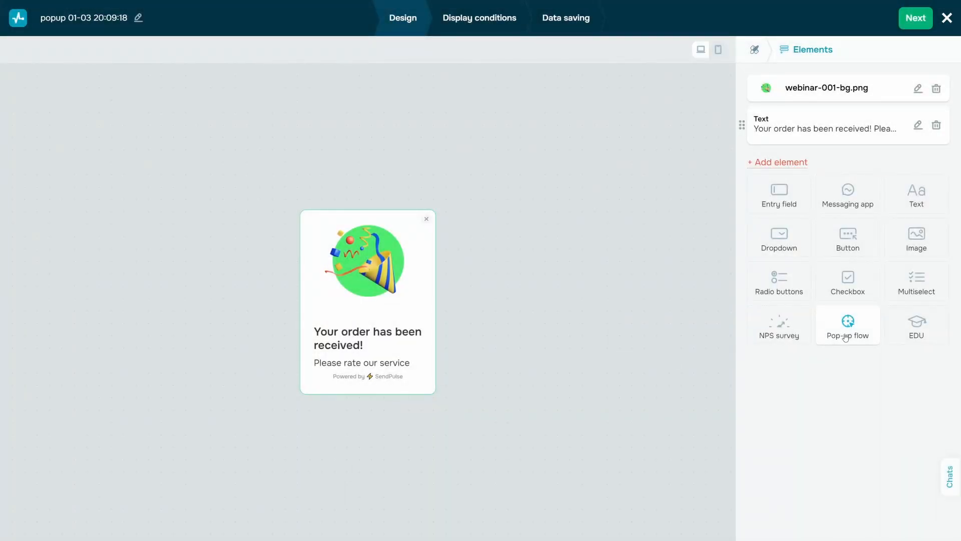
# - Add a pop-up flow element to the order pop-up that opens the "rating" pop-up, with the button text "Rate"
pyautogui.click(845, 338)
pyautogui.click(848, 106)
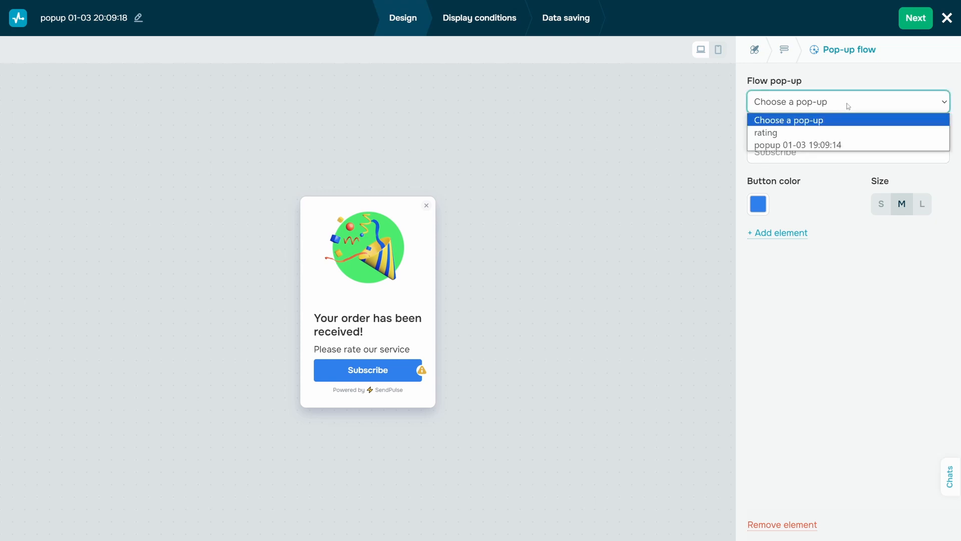
pyautogui.click(808, 132)
pyautogui.doubleClick(797, 151)
pyautogui.write('R')
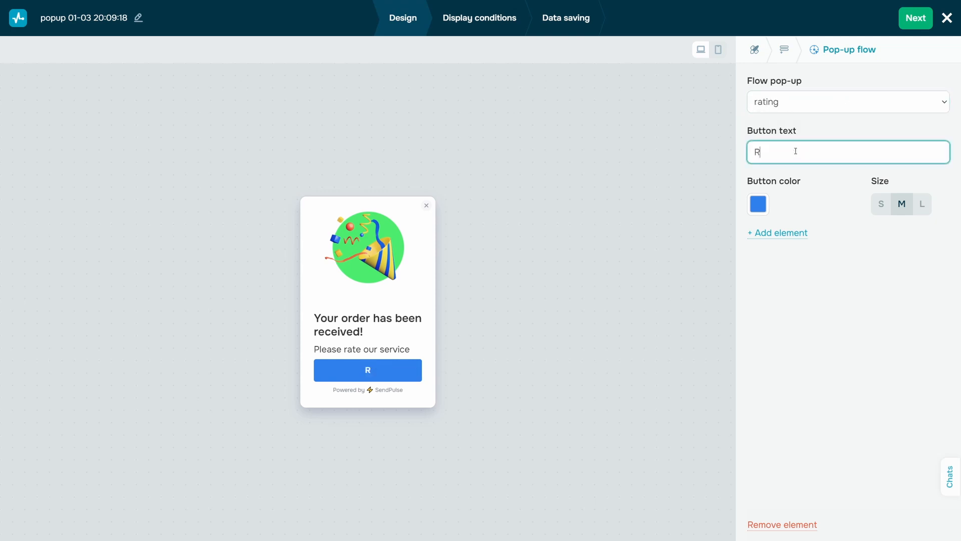
pyautogui.write('ate')
# - Change the color of the Rate button to green and save it
pyautogui.click(758, 204)
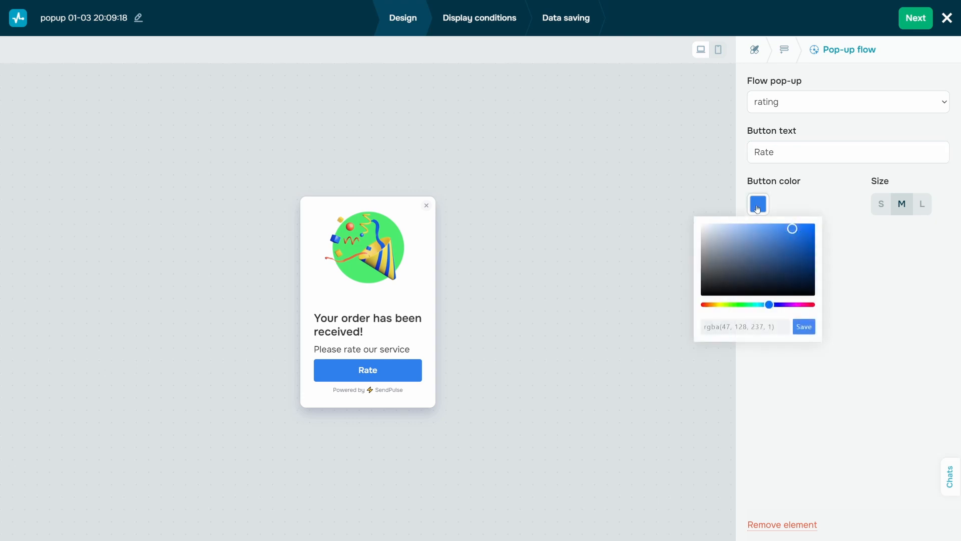
pyautogui.click(742, 305)
pyautogui.click(802, 327)
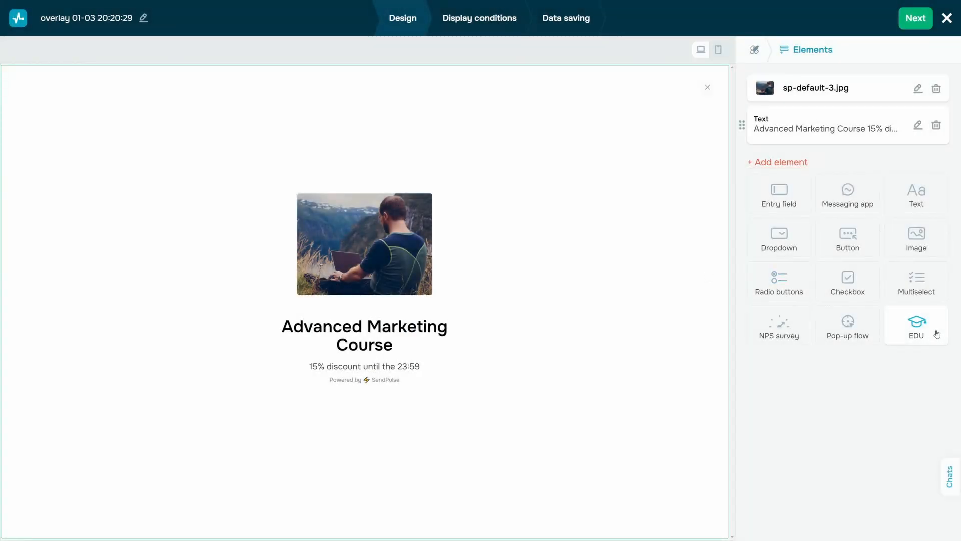
# - Add an EDU element to the course overlay and choose the Advanced Marketing course
pyautogui.click(931, 331)
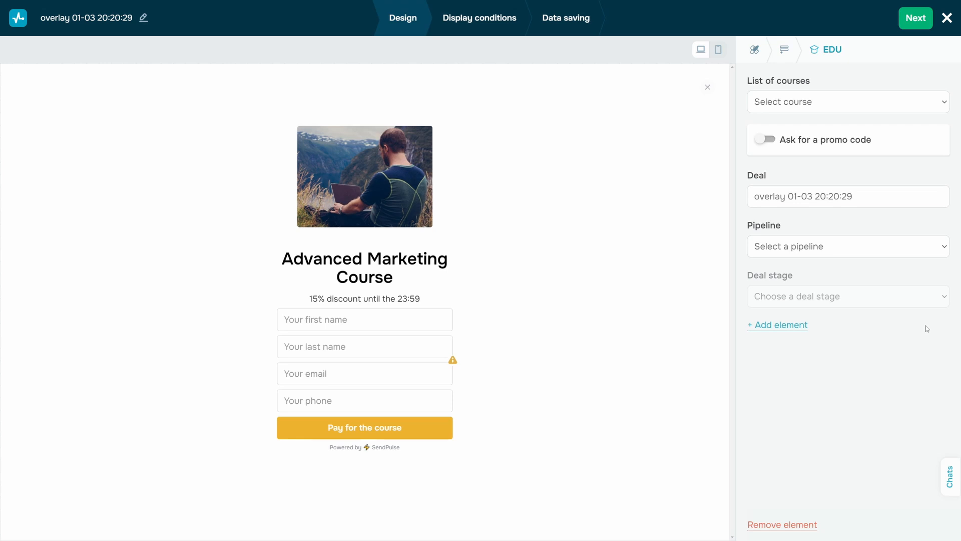
pyautogui.click(819, 102)
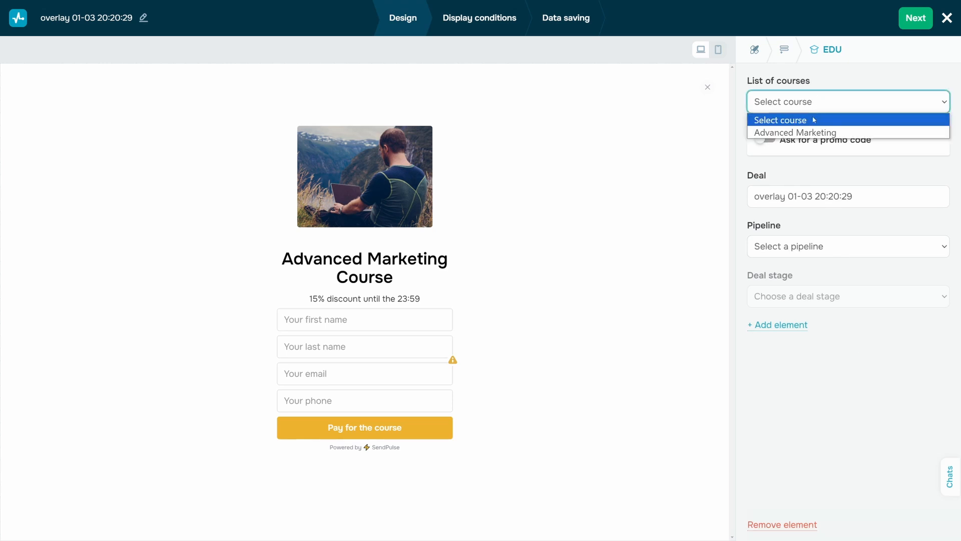
pyautogui.click(792, 131)
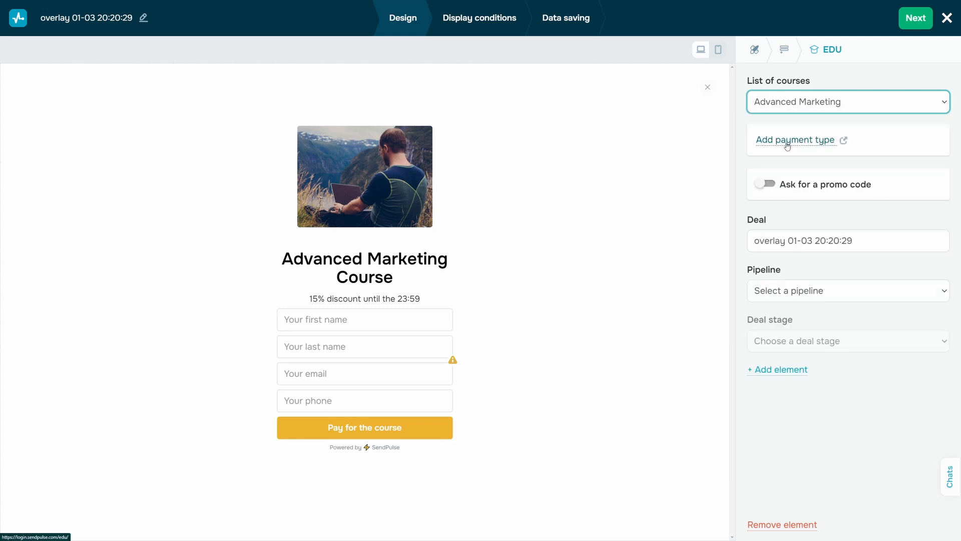
# - Try asking for a promo code with its checkbox checked by default, and turn both options back off
pyautogui.click(766, 185)
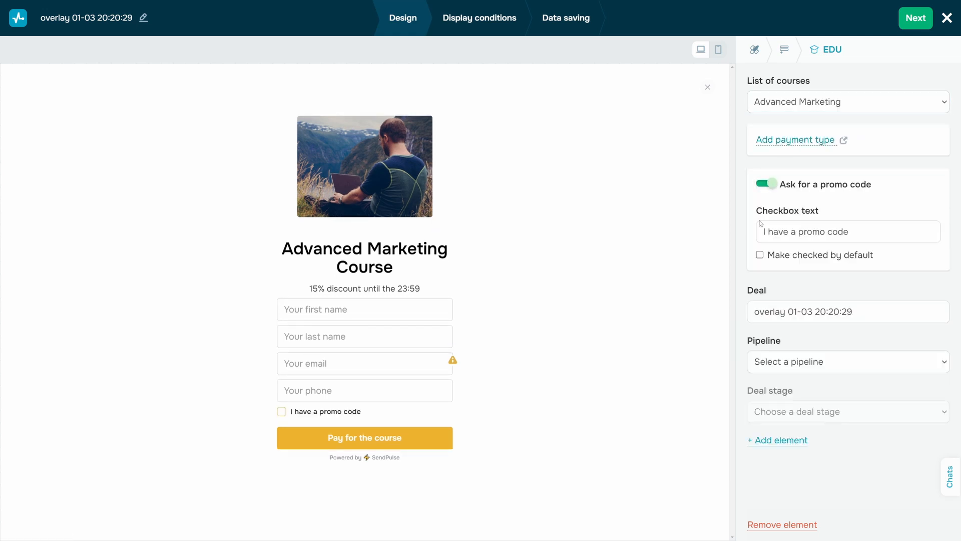
pyautogui.click(761, 255)
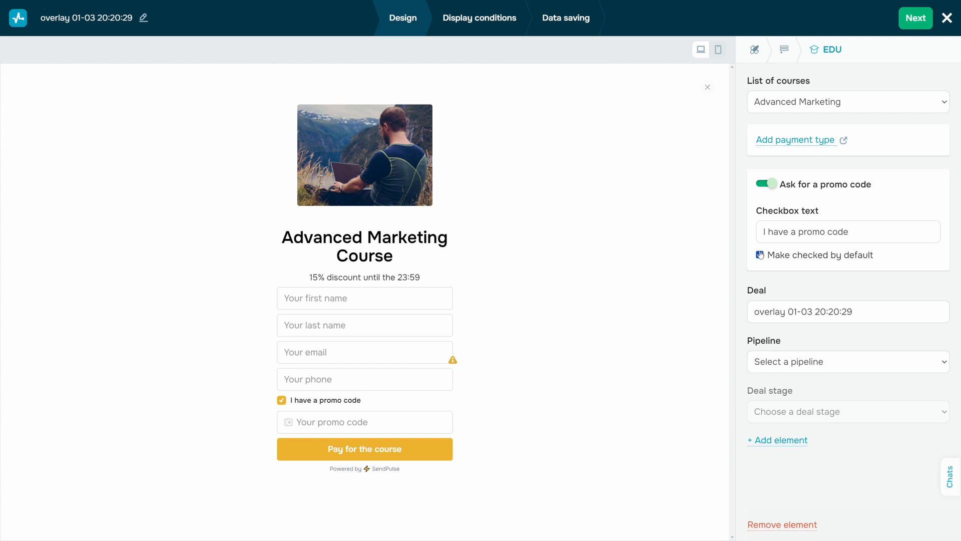
pyautogui.click(760, 255)
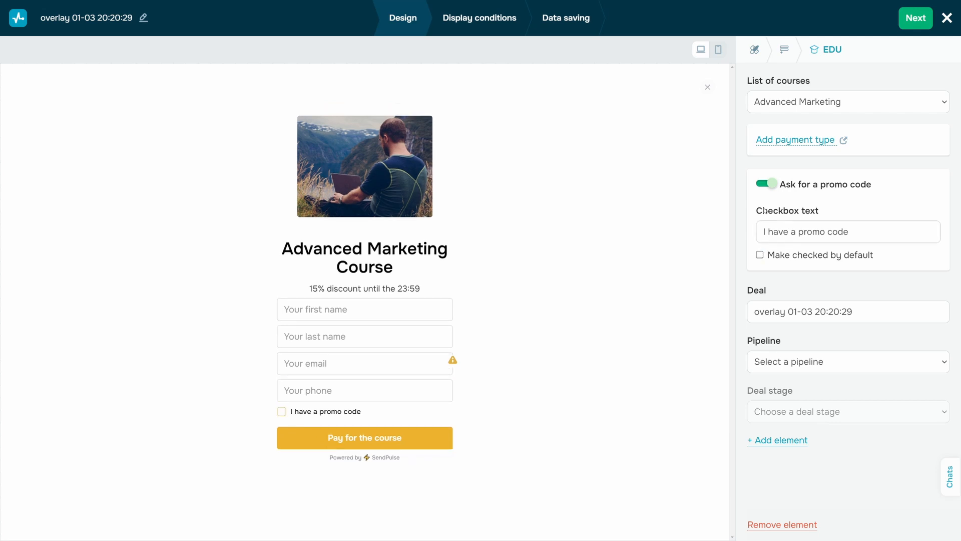
pyautogui.click(769, 186)
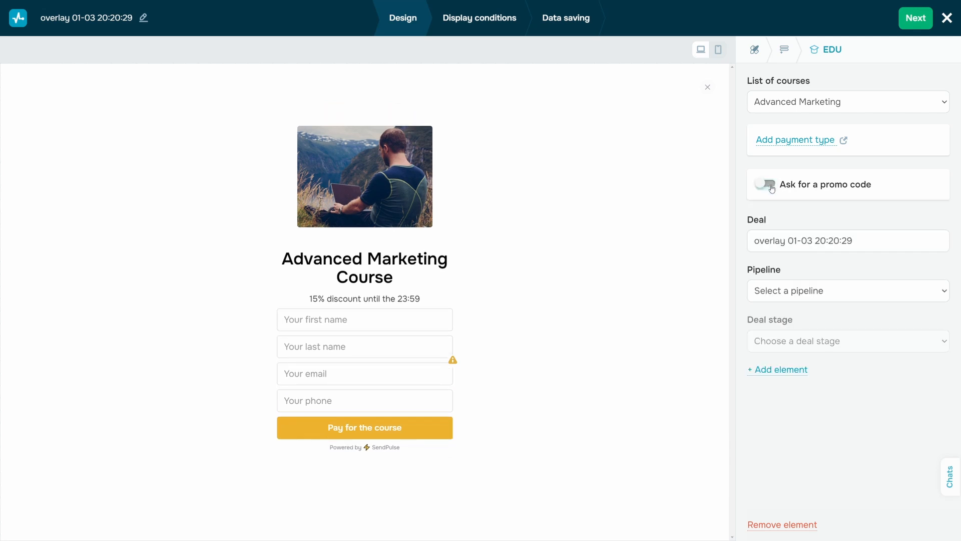
# - Set the course deal's pipeline to "The main funnel" and its deal stage to "New"
pyautogui.click(792, 292)
pyautogui.click(793, 322)
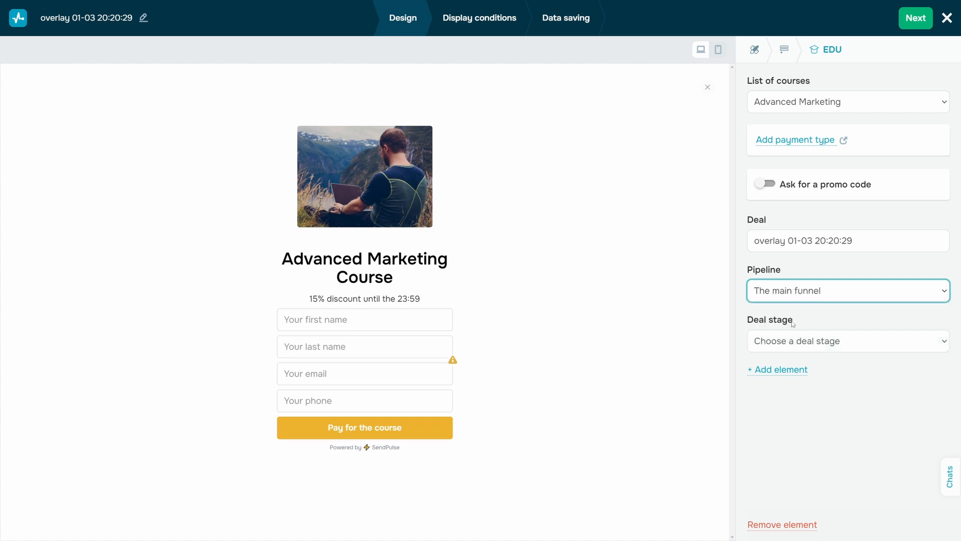
pyautogui.click(794, 341)
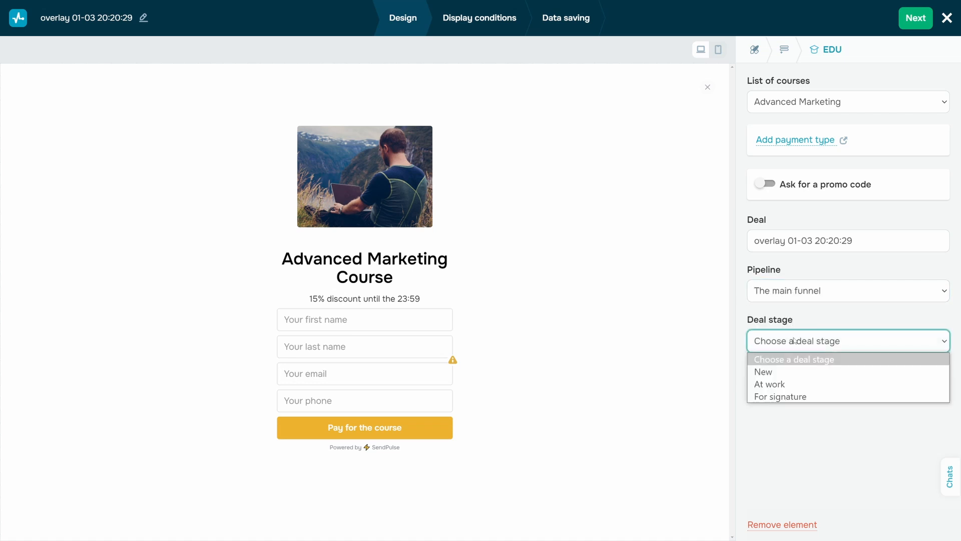
pyautogui.click(787, 374)
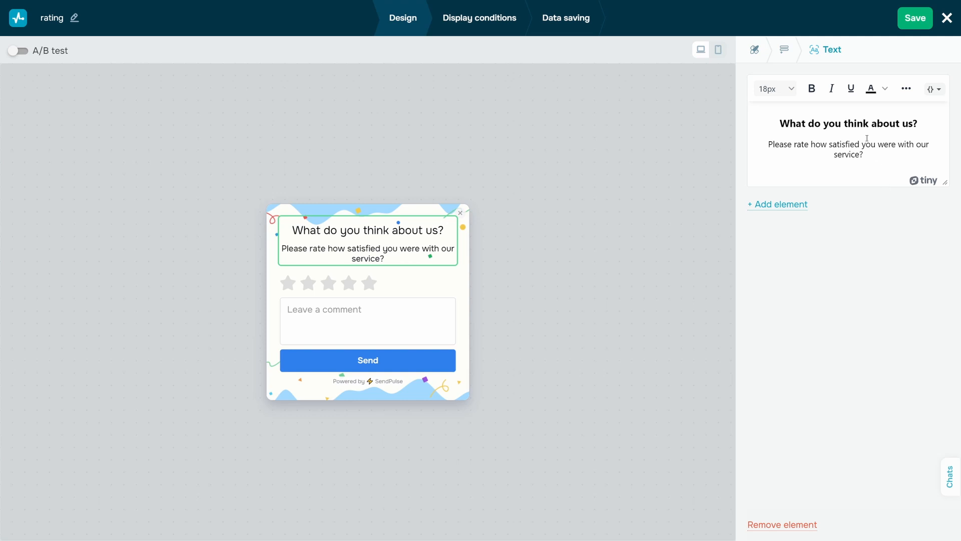
# - Return to the rating pop-up's element list and try reordering its NPS survey and Send button elements
pyautogui.click(786, 54)
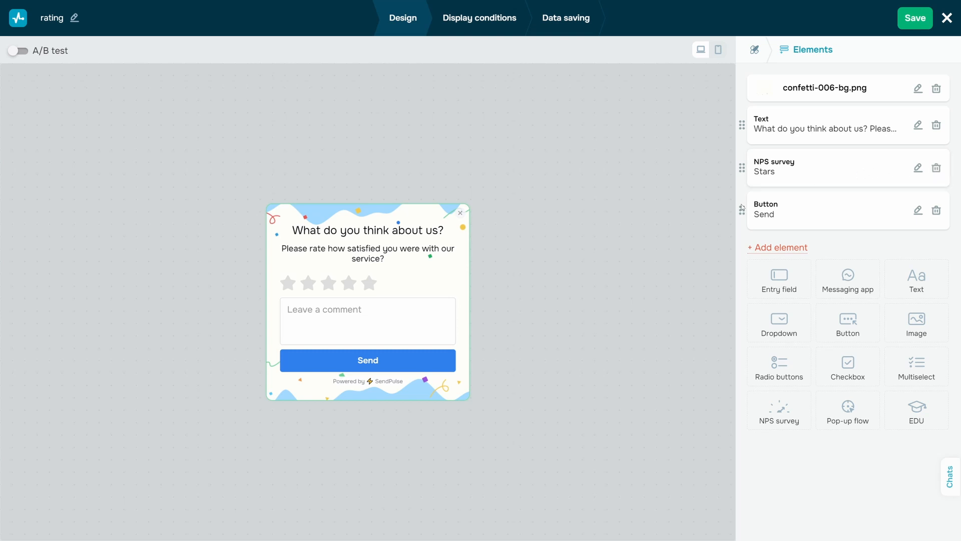
pyautogui.moveTo(742, 169)
pyautogui.mouseDown()
pyautogui.moveTo(741, 119)
pyautogui.moveTo(741, 161)
pyautogui.mouseUp()
pyautogui.moveTo(742, 205)
pyautogui.mouseDown()
pyautogui.moveTo(742, 169)
pyautogui.moveTo(740, 214)
pyautogui.mouseUp()
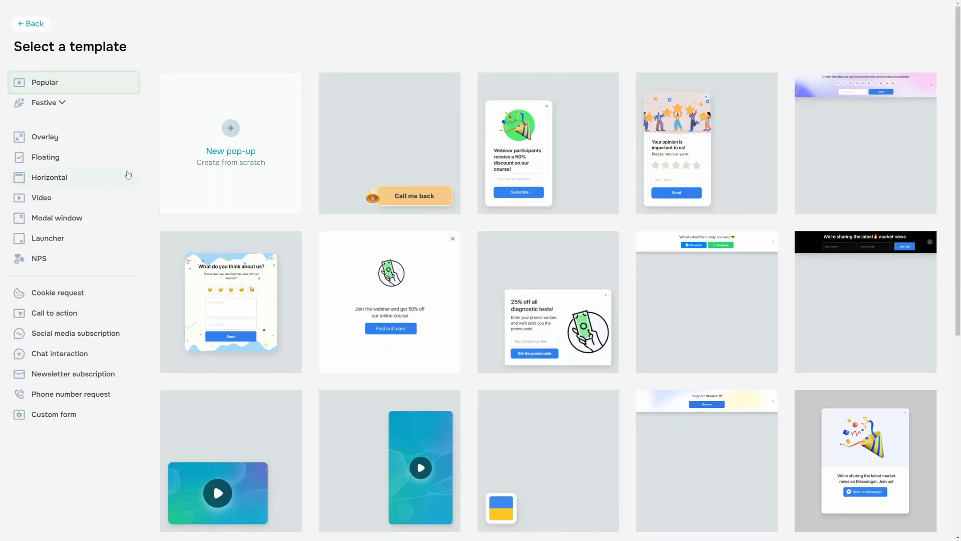
# - Browse the Video and Launcher categories of the pop-up templates
pyautogui.click(103, 198)
pyautogui.click(103, 242)
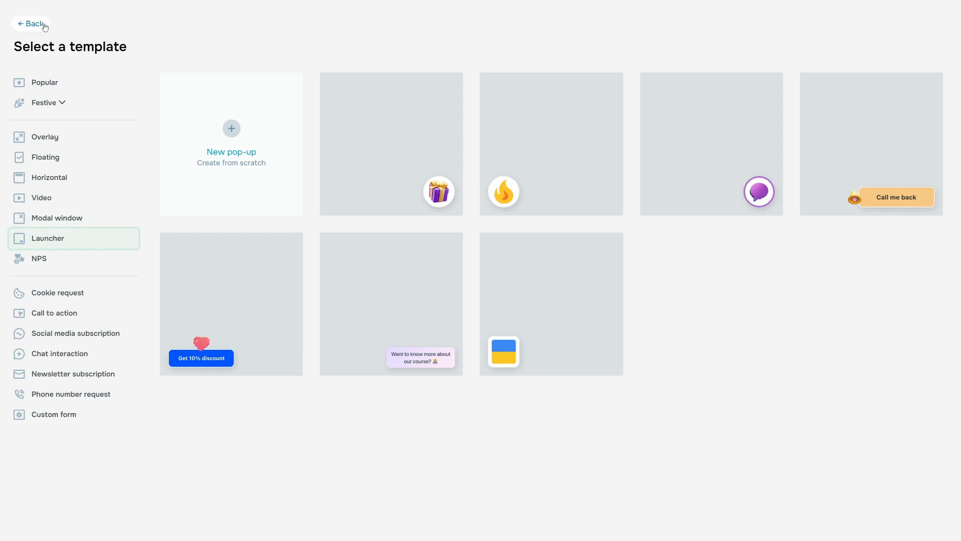
# - Switch the type of the modal survey pop-up to Video, followed by Launcher
pyautogui.click(849, 102)
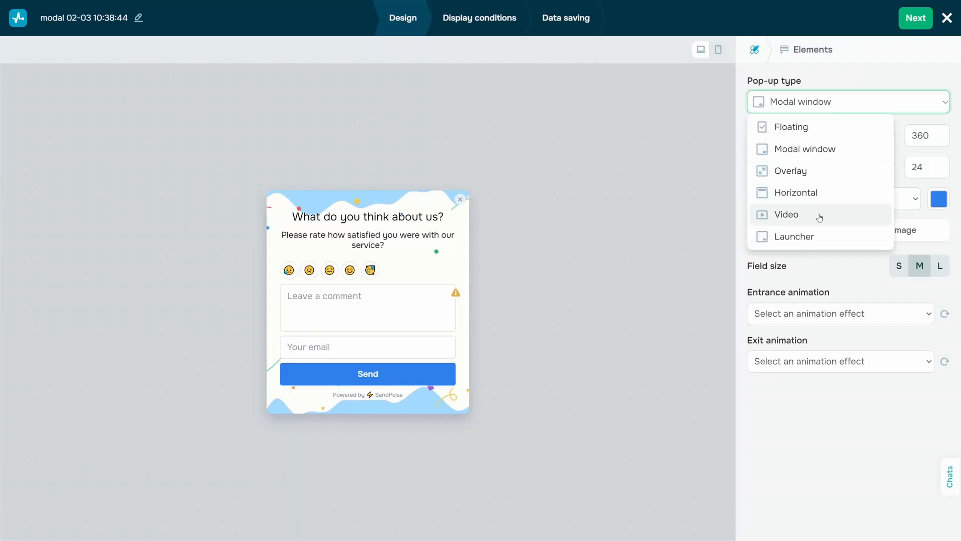
pyautogui.click(820, 218)
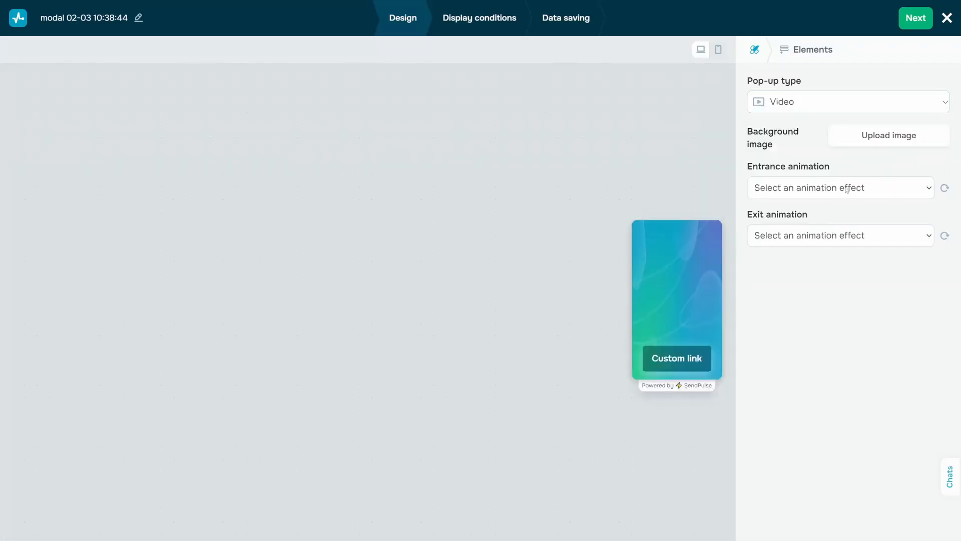
pyautogui.click(902, 101)
pyautogui.click(850, 238)
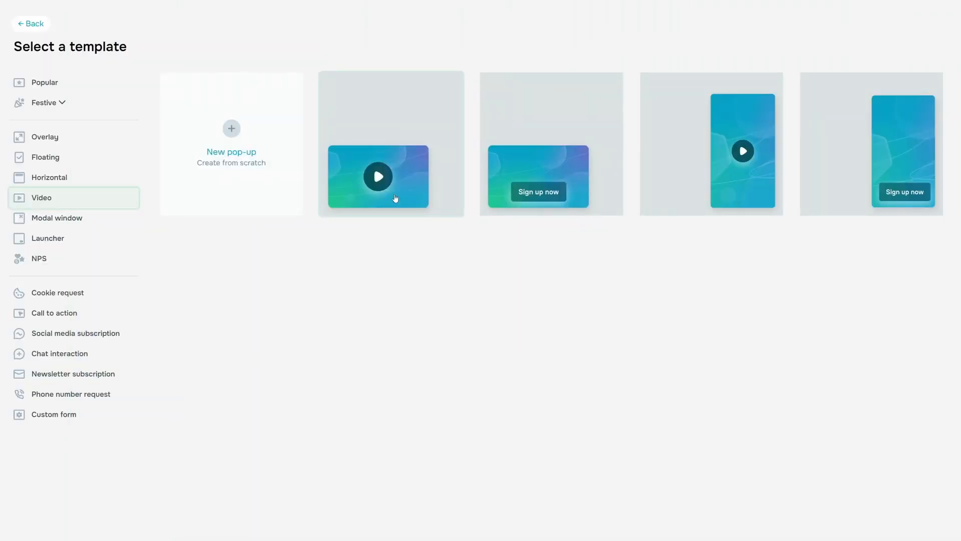
pyautogui.click(396, 198)
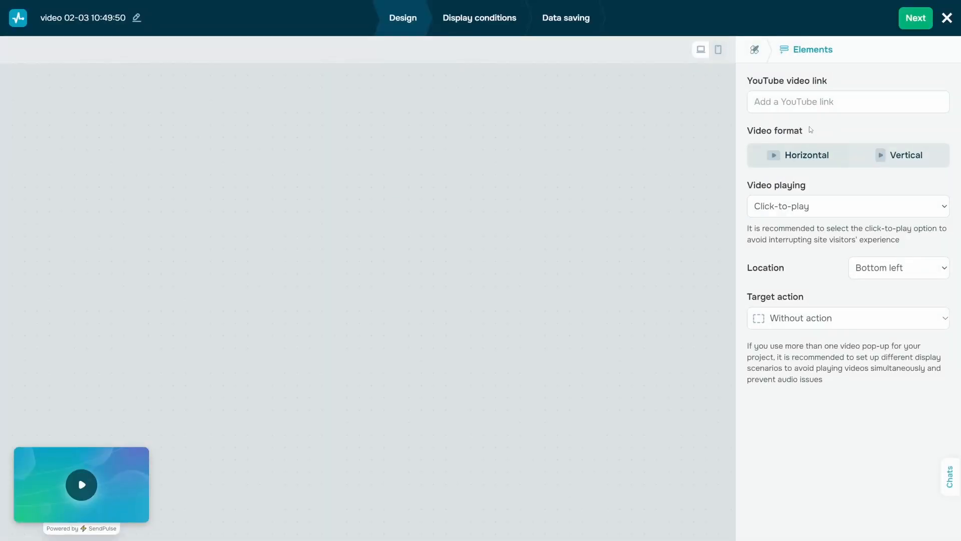
pyautogui.click(821, 96)
pyautogui.write('https://www.youtube.com/watch?v=dlyMVvbx1Gk')
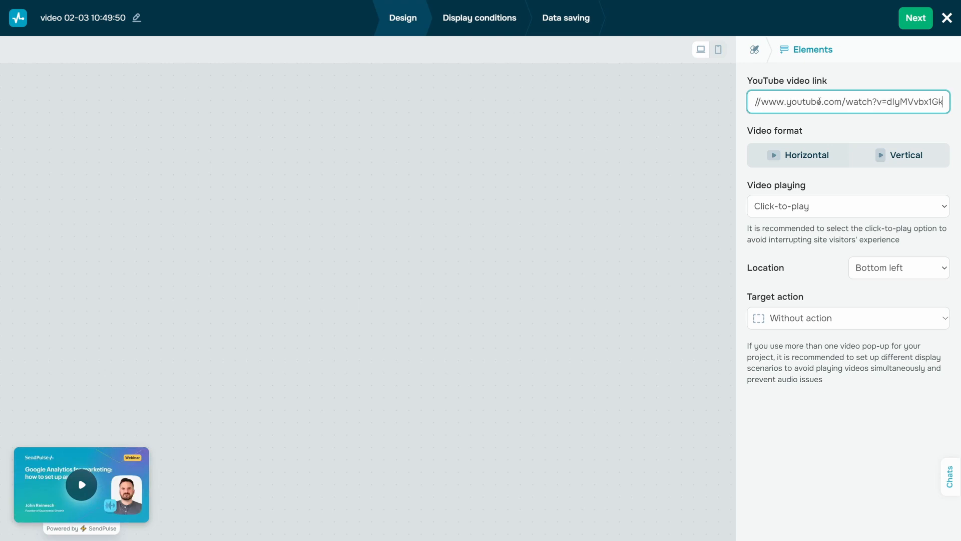
pyautogui.click(828, 127)
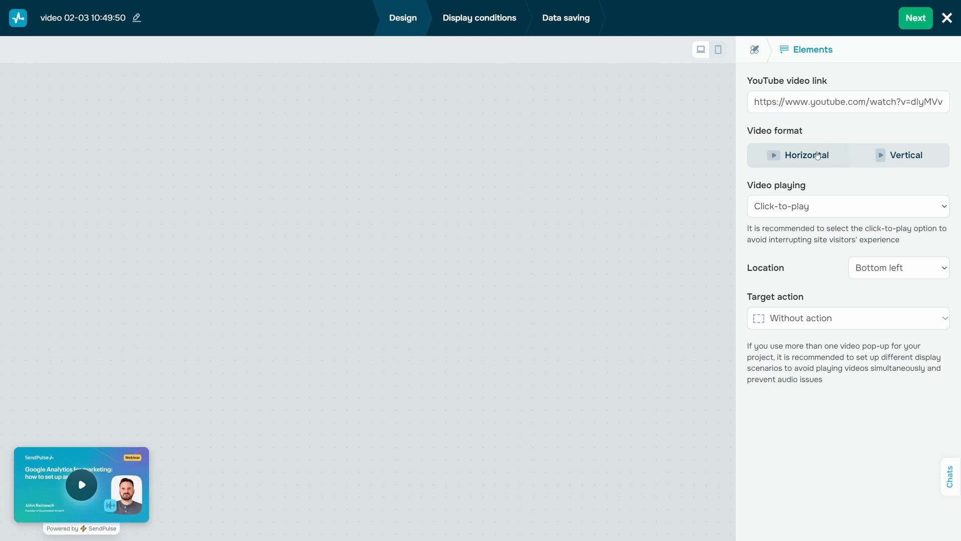
# - Try the vertical video format and autoplay, and return to the horizontal format with click-to-play
pyautogui.click(879, 157)
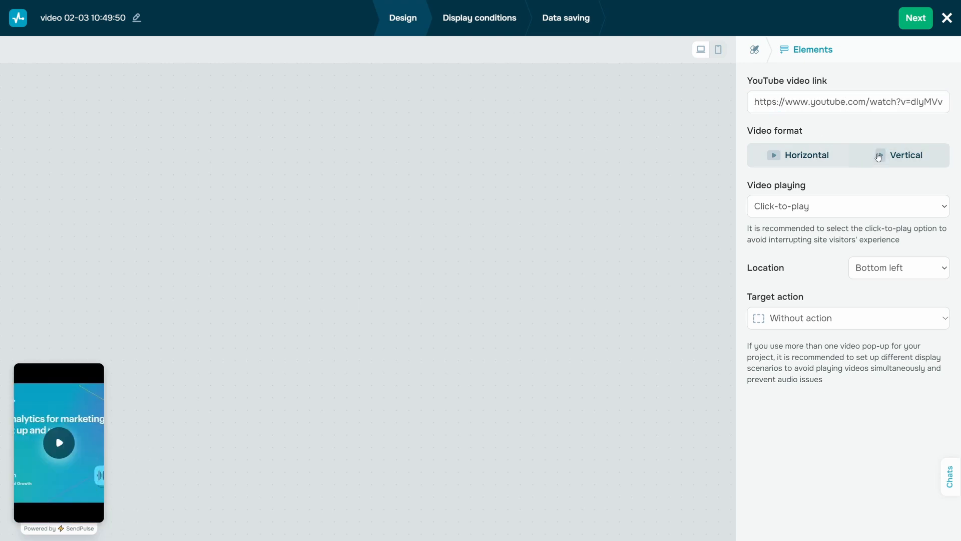
pyautogui.click(833, 155)
pyautogui.click(889, 204)
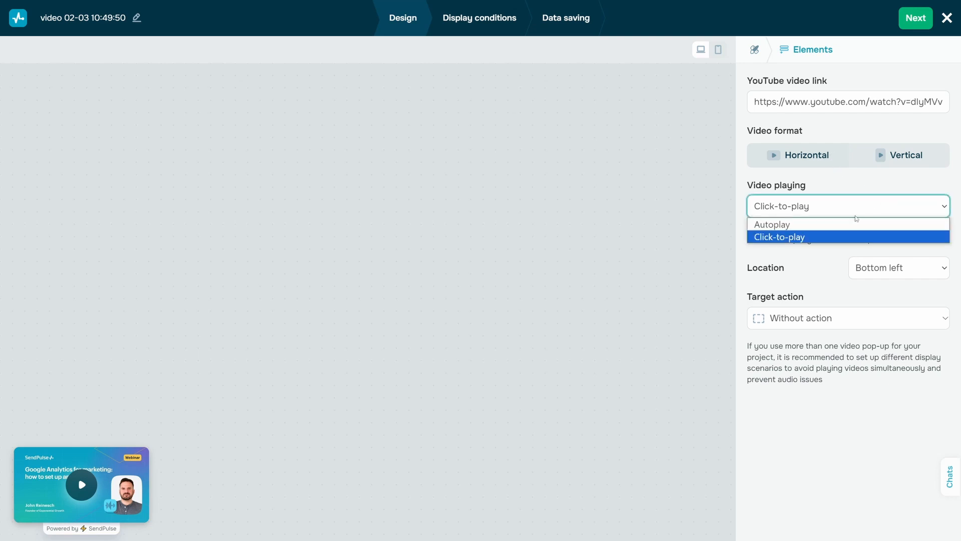
pyautogui.click(847, 226)
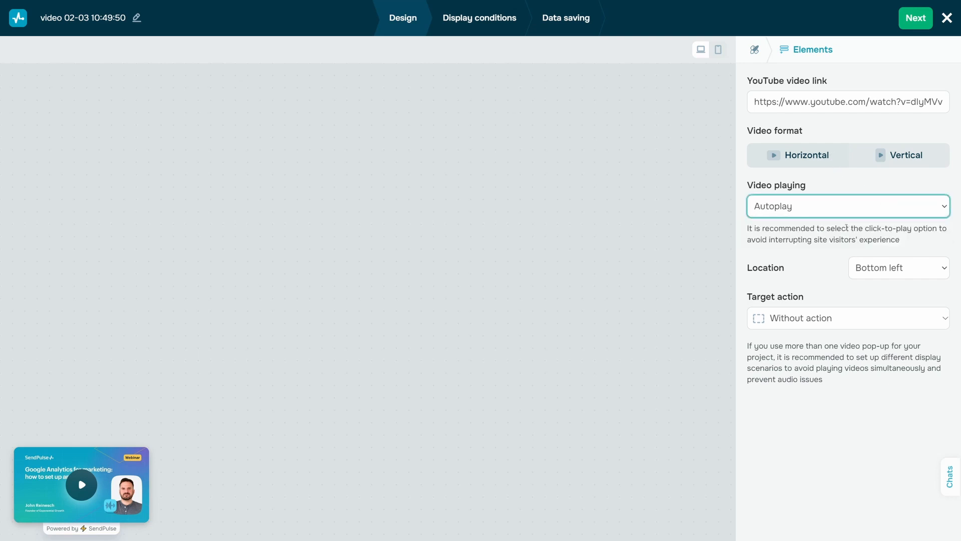
pyautogui.click(863, 208)
pyautogui.click(828, 234)
# - Set the video pop-up's location to Top left and leave its target action as Without action
pyautogui.click(874, 270)
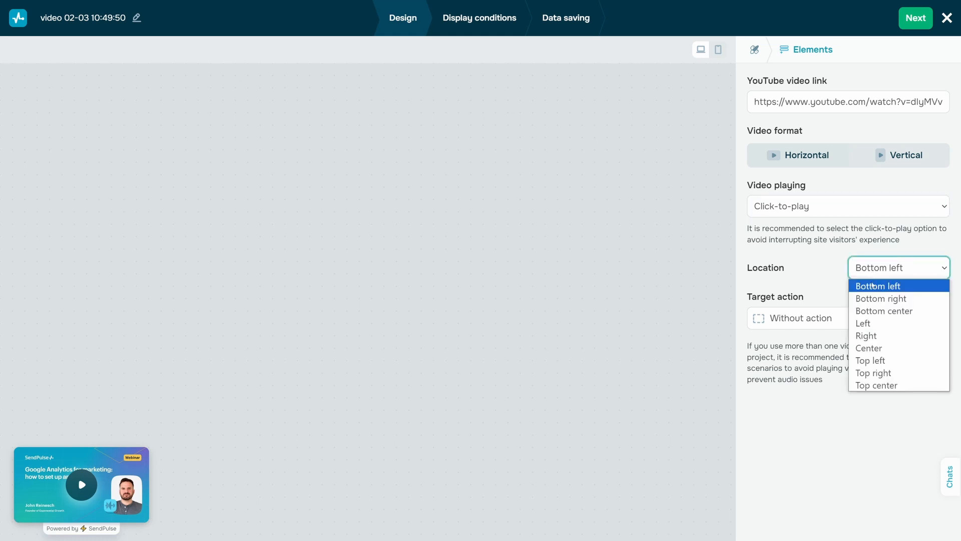
pyautogui.click(875, 359)
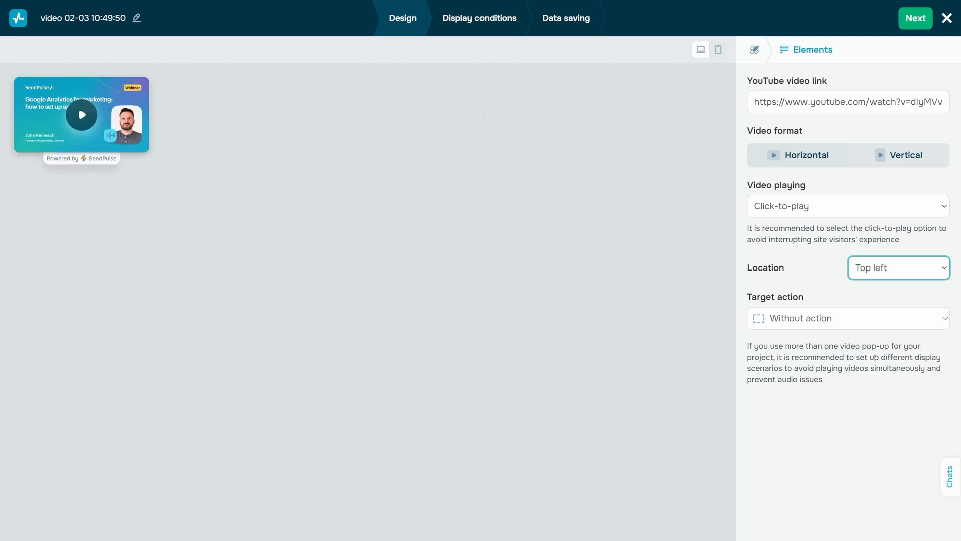
pyautogui.click(867, 323)
pyautogui.click(824, 363)
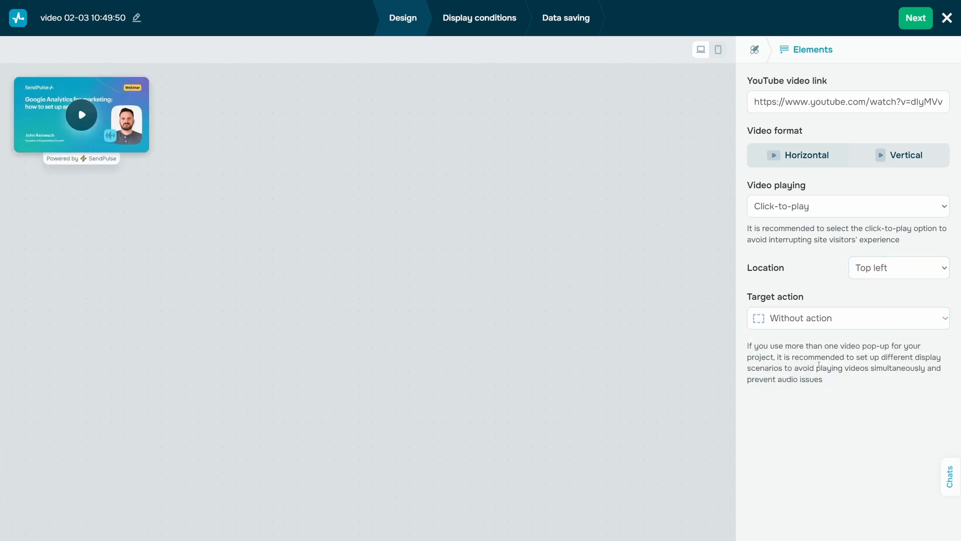
# - Set the video's target action to Call to action and its button text to "Join"
pyautogui.click(847, 323)
pyautogui.click(825, 343)
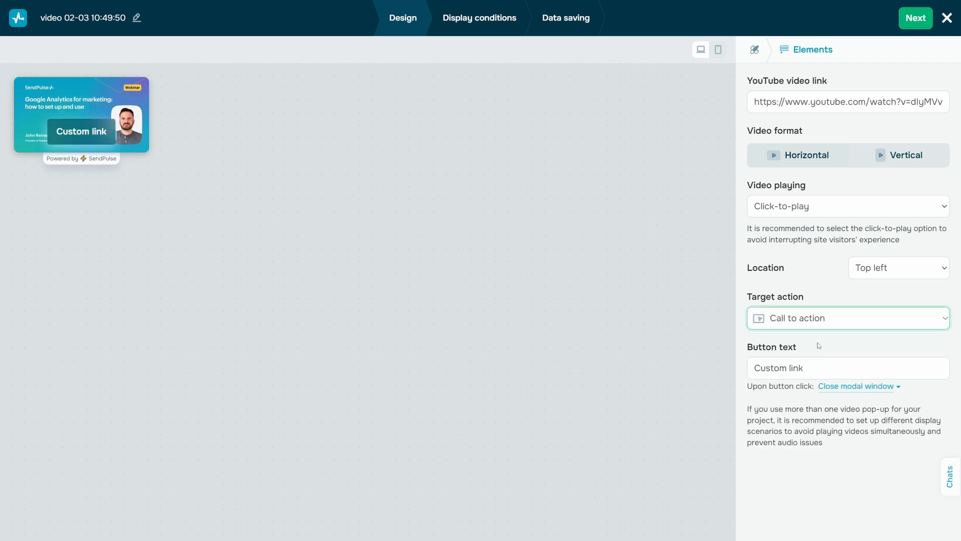
pyautogui.click(819, 368)
pyautogui.moveTo(819, 368); pyautogui.dragTo(698, 374)
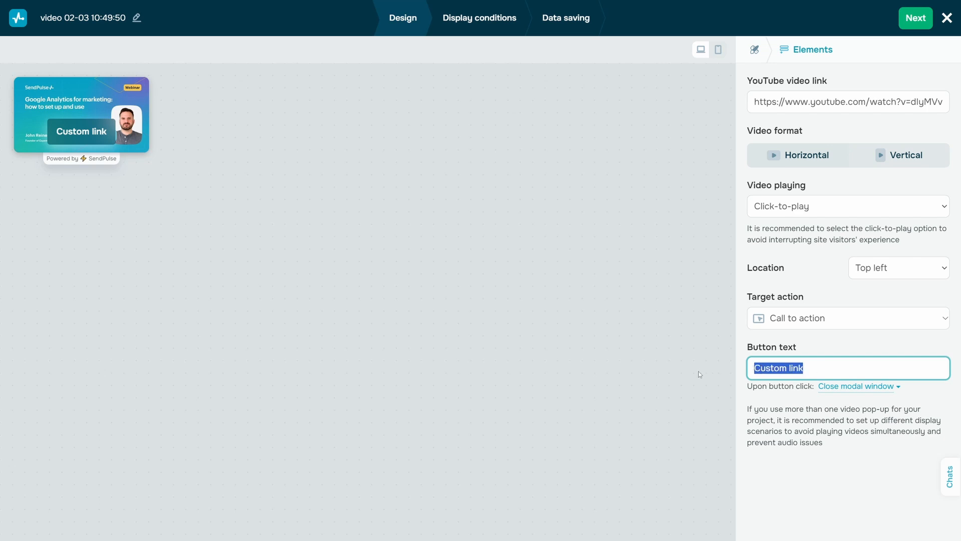
pyautogui.write('J')
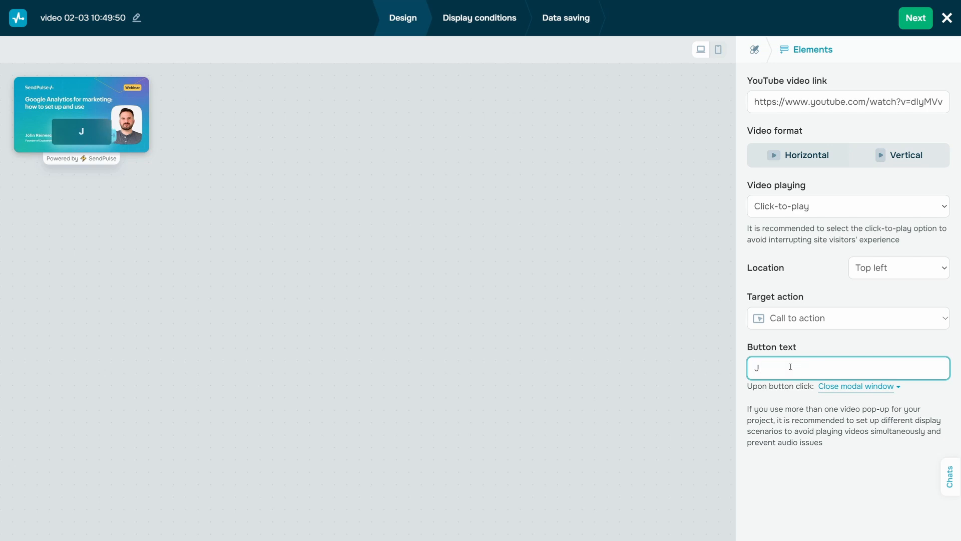
pyautogui.write('oin')
pyautogui.click(855, 386)
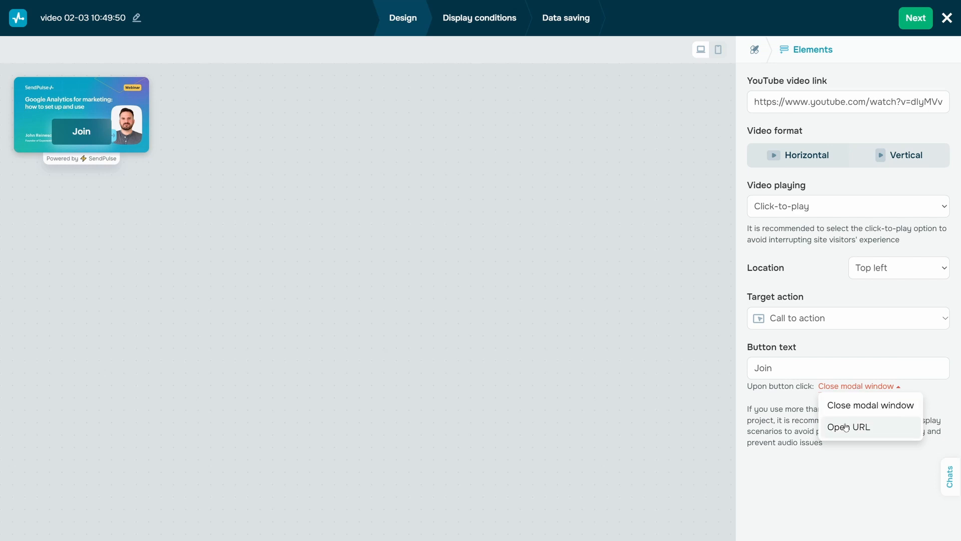
pyautogui.click(845, 427)
pyautogui.click(840, 408)
pyautogui.write('https://education-sendpulse.sitepulse.com.ua/')
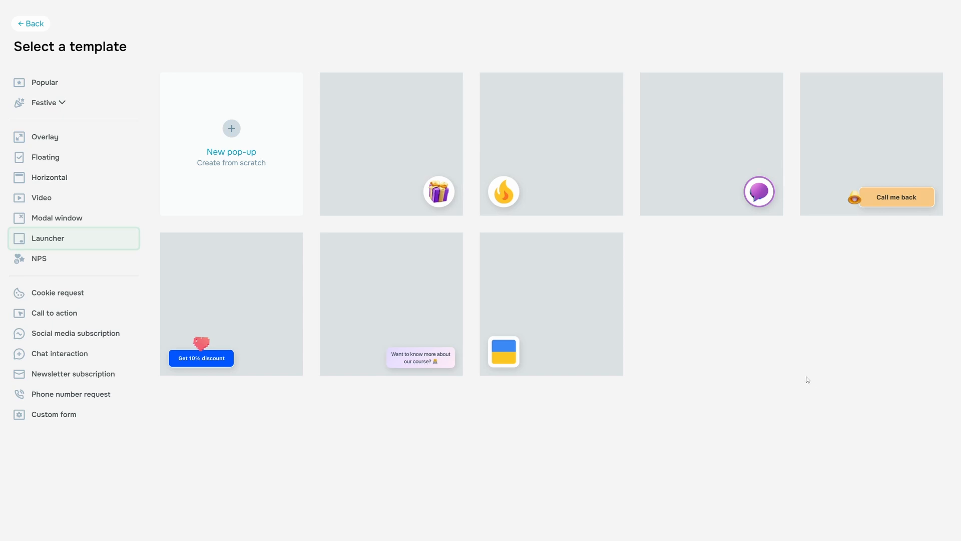
# - Create a launcher from the "Get 10% discount" template and try the Open a link target action before restoring Open a pop-up
pyautogui.click(266, 331)
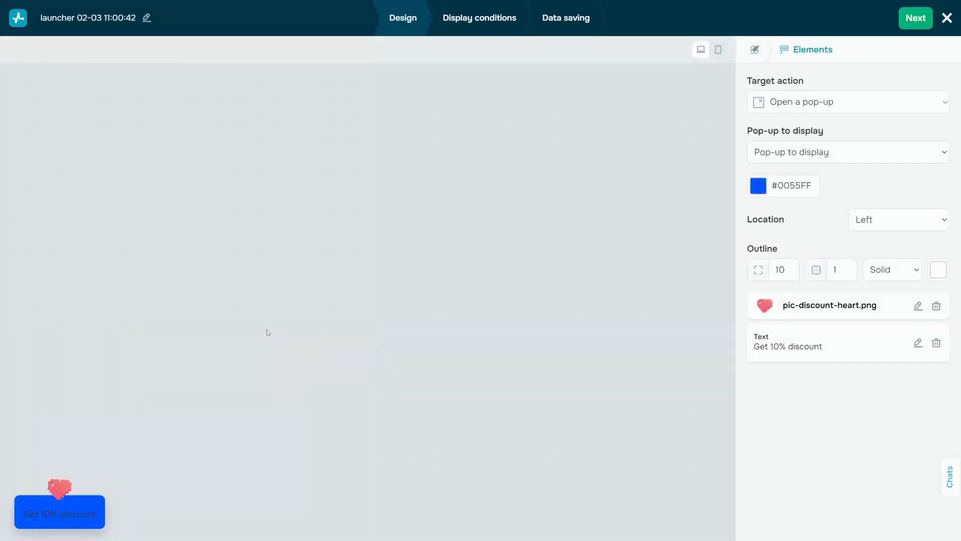
pyautogui.click(909, 101)
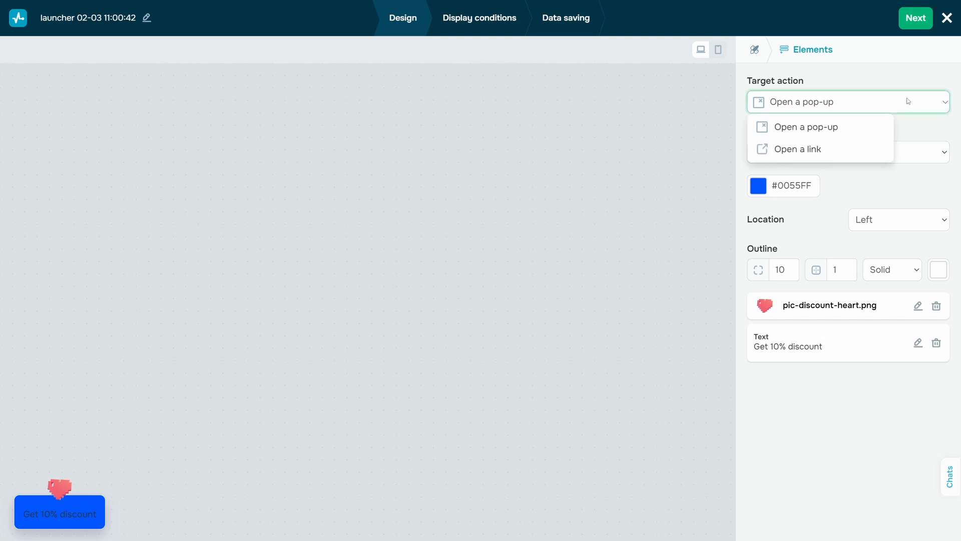
pyautogui.click(838, 151)
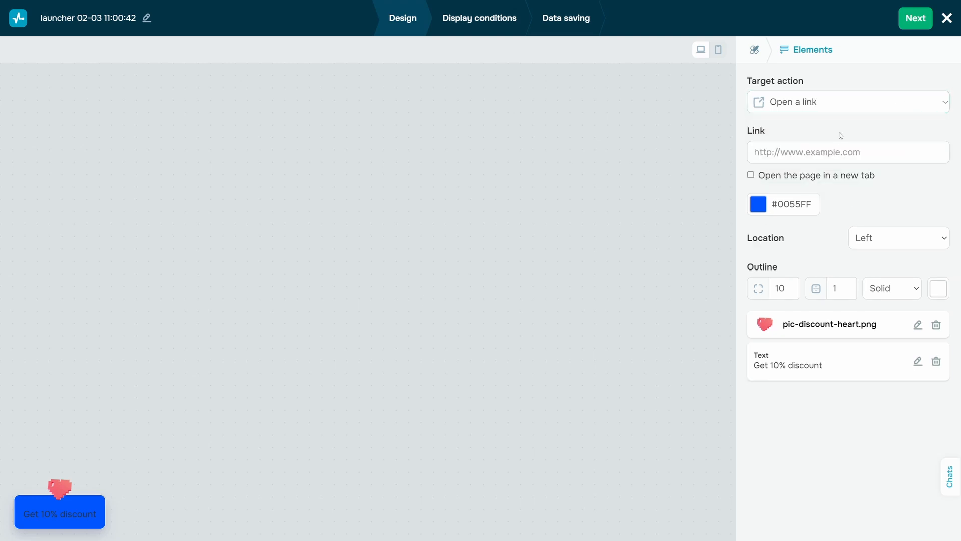
pyautogui.click(854, 108)
pyautogui.click(807, 128)
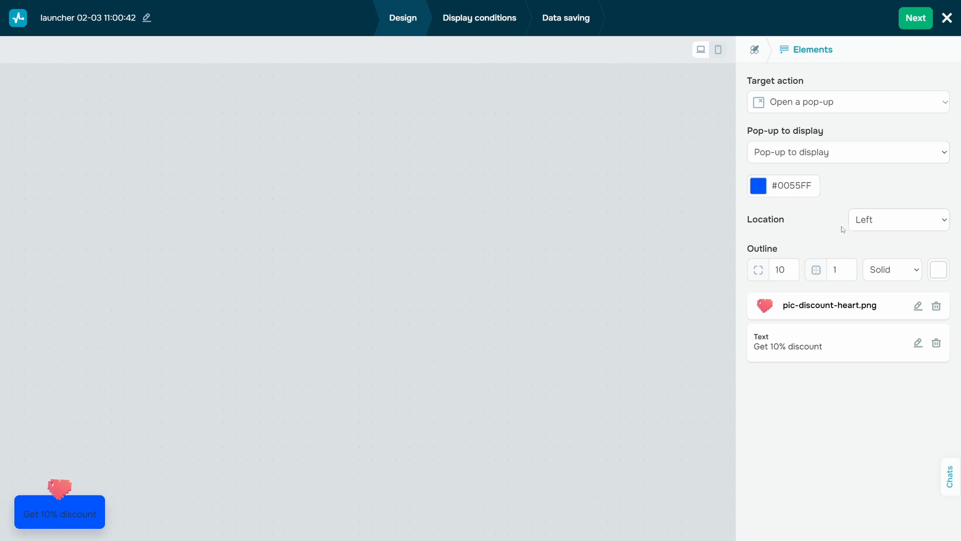
# - Set the launcher outline's corner radius to 17 and its thickness to 1
pyautogui.click(793, 267)
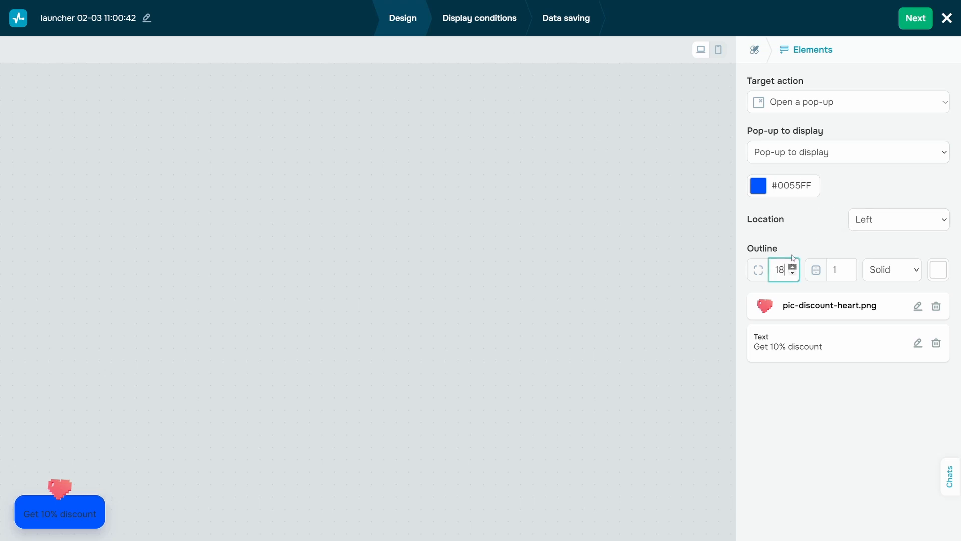
pyautogui.click(792, 273)
pyautogui.click(851, 267)
pyautogui.click(850, 273)
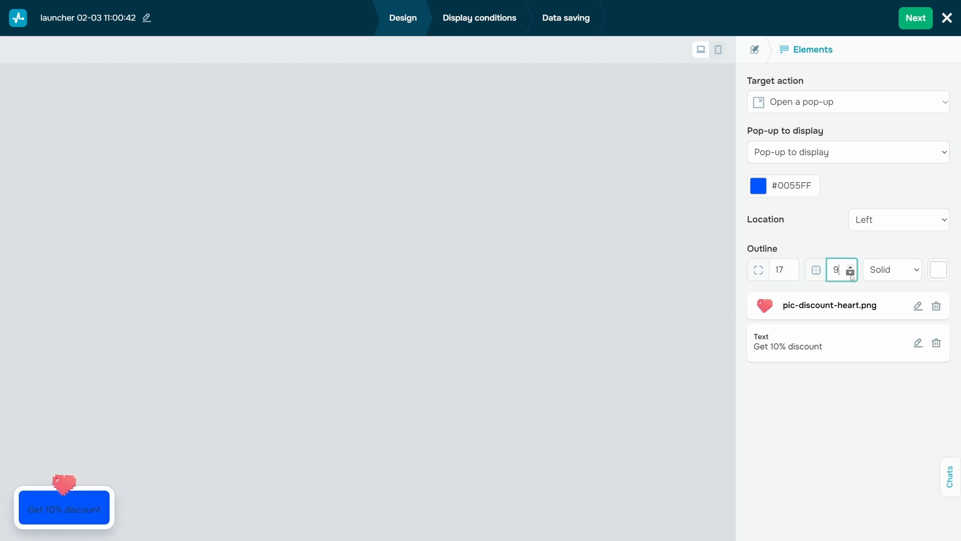
pyautogui.click(851, 273)
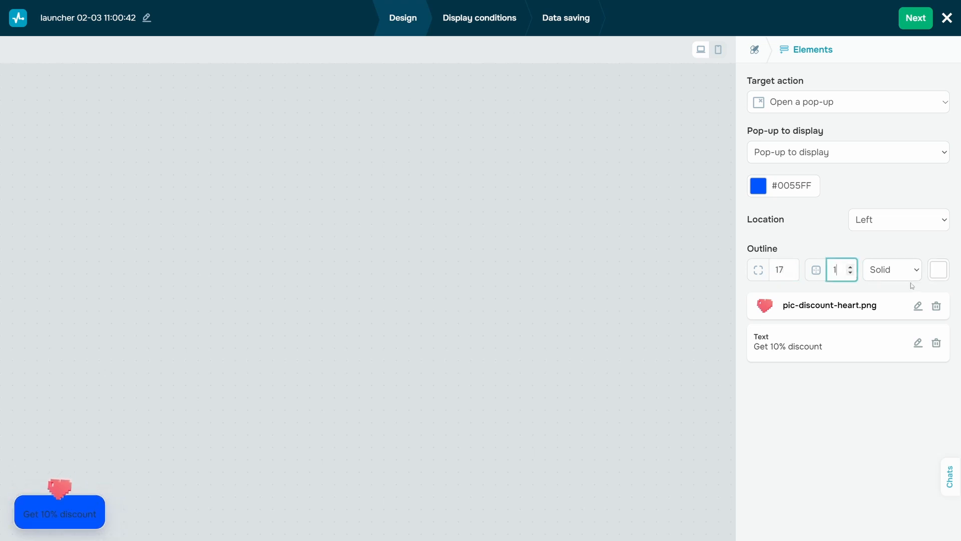
# - Replace the launcher's heart picture with the vegan diet food image
pyautogui.click(918, 308)
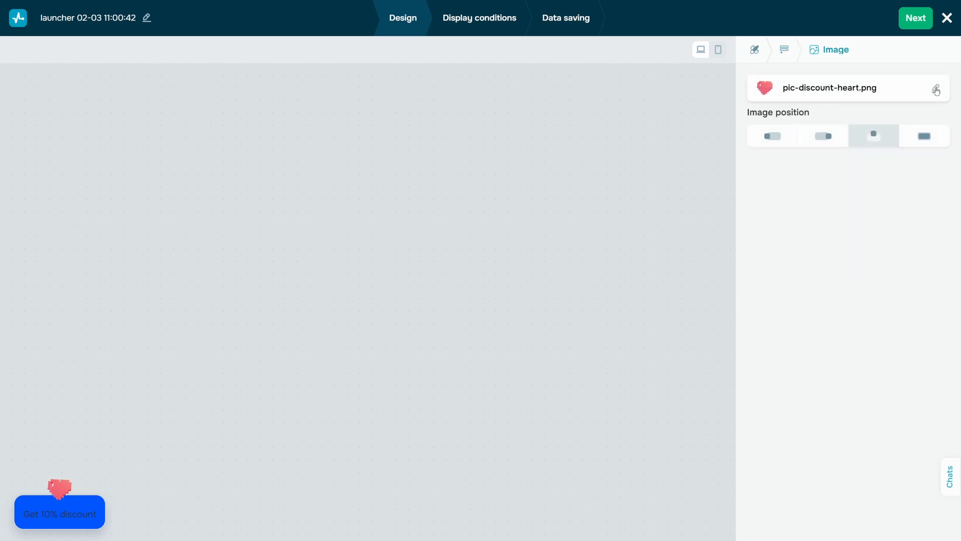
pyautogui.click(936, 89)
pyautogui.click(727, 219)
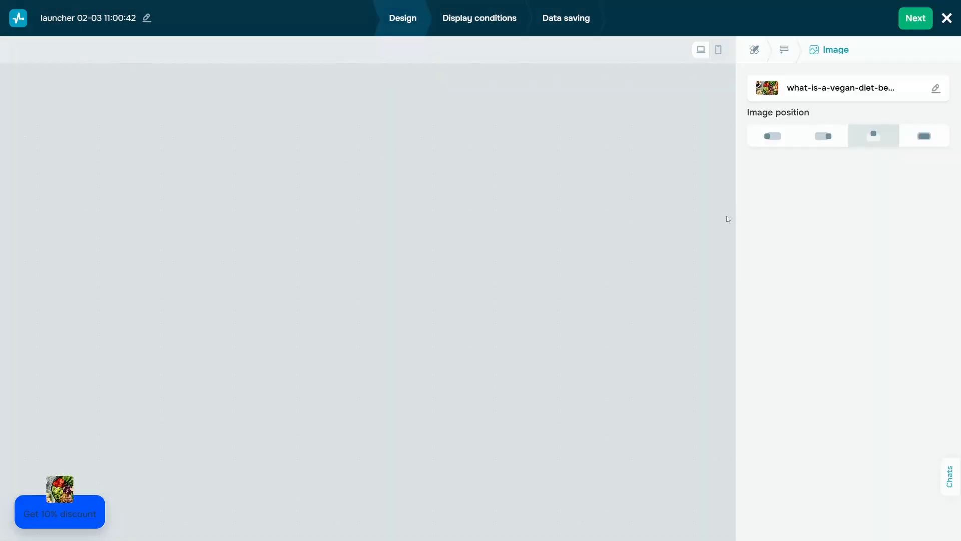
pyautogui.click(936, 90)
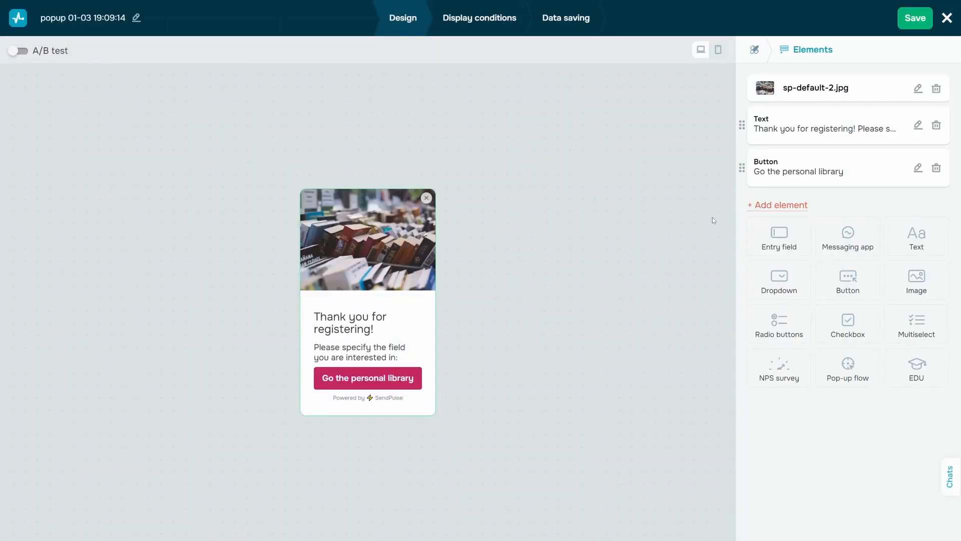
# - Change the type of the "Thank you for registering!" pop-up to Modal window in its design settings
pyautogui.click(755, 52)
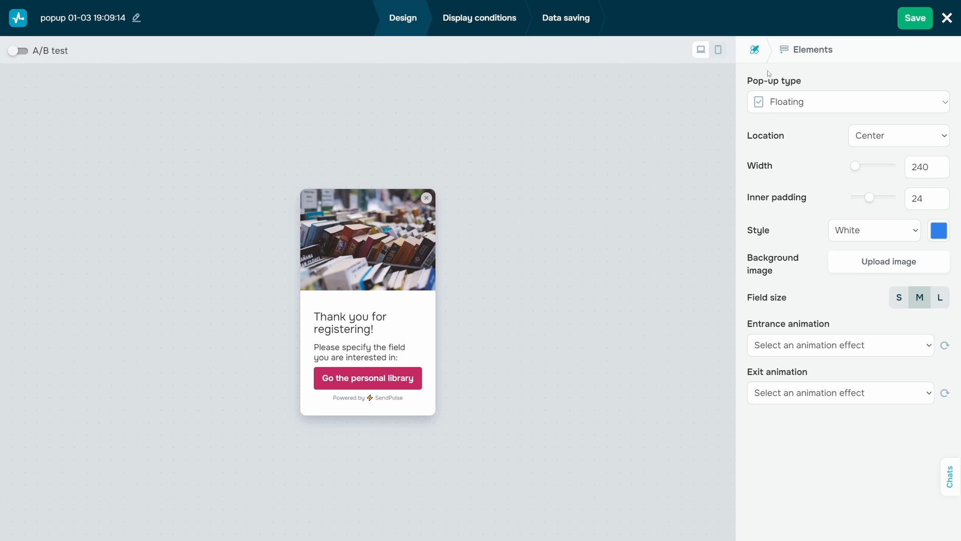
pyautogui.click(788, 101)
pyautogui.click(788, 125)
pyautogui.click(791, 101)
pyautogui.click(792, 143)
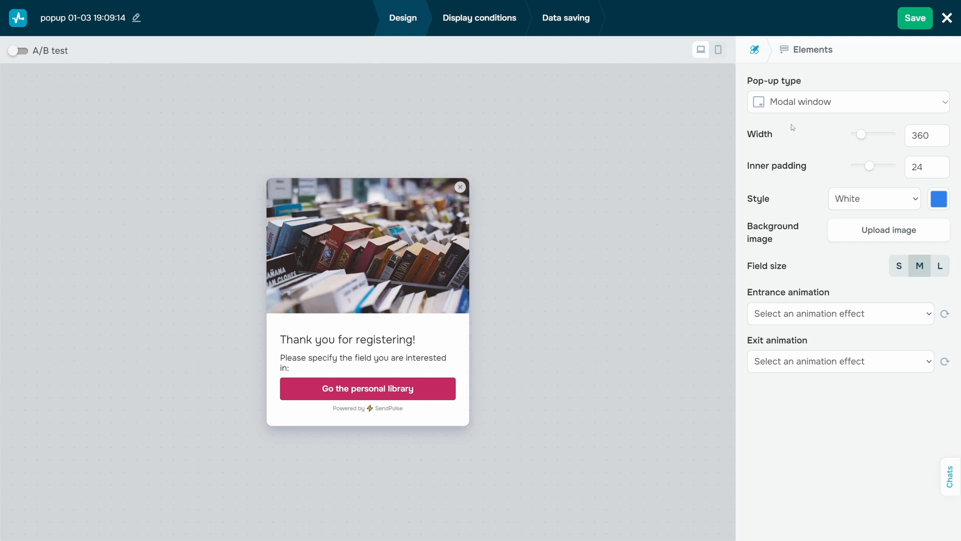
# - Try the Overlay, Horizontal, Video and Launcher types for the "Thank you for registering!" pop-up
pyautogui.click(793, 104)
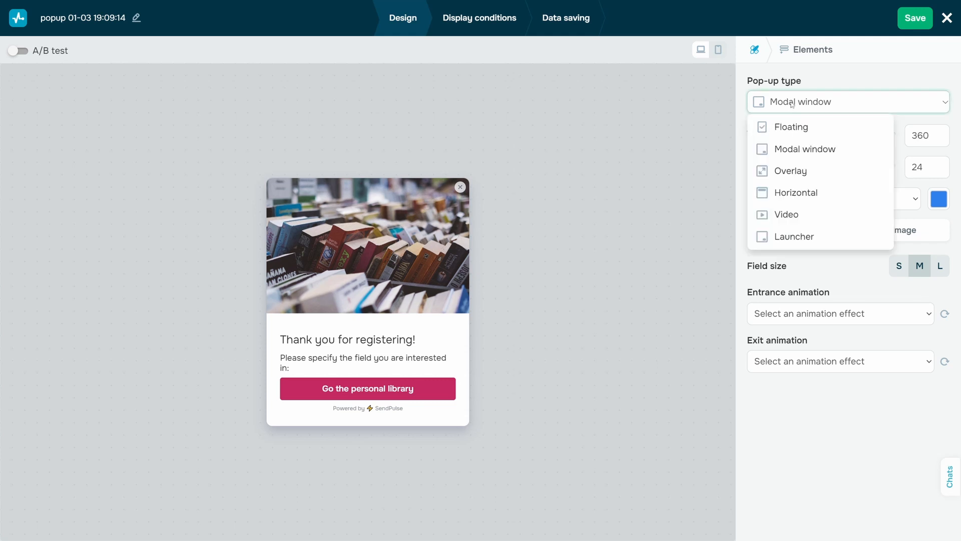
pyautogui.click(790, 169)
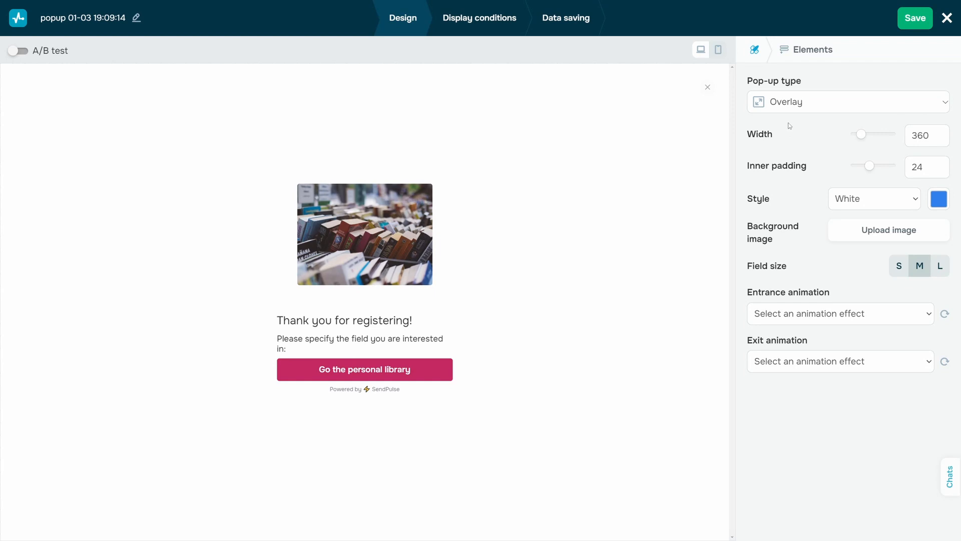
pyautogui.click(794, 104)
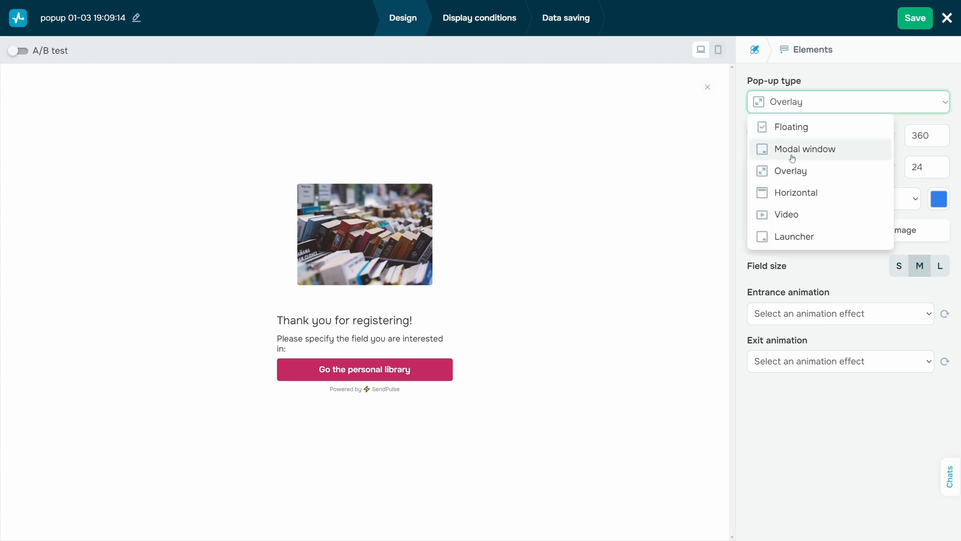
pyautogui.click(786, 191)
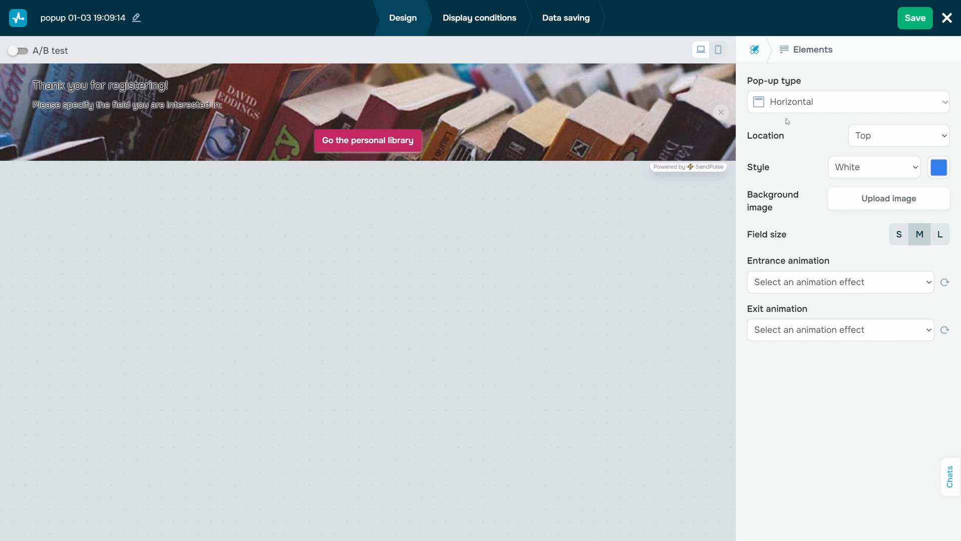
pyautogui.click(791, 105)
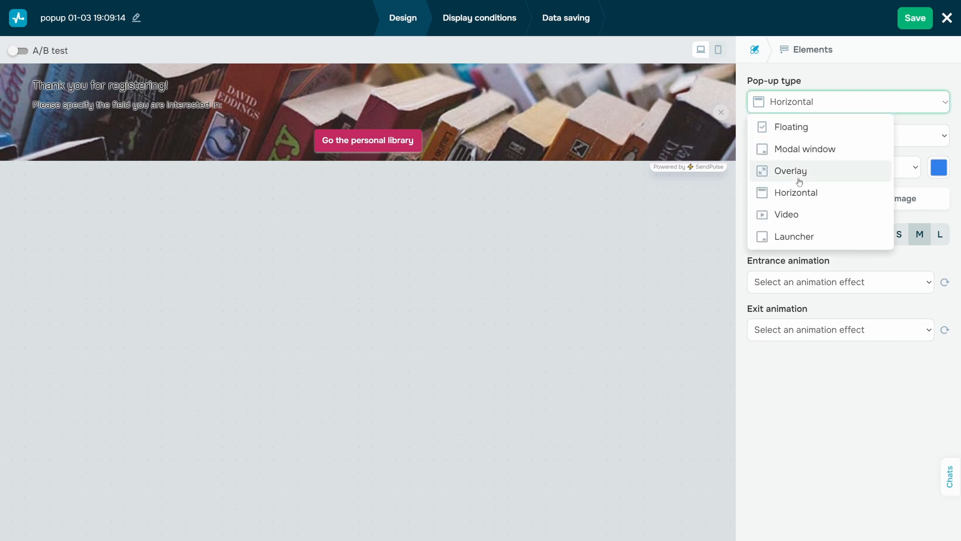
pyautogui.click(796, 211)
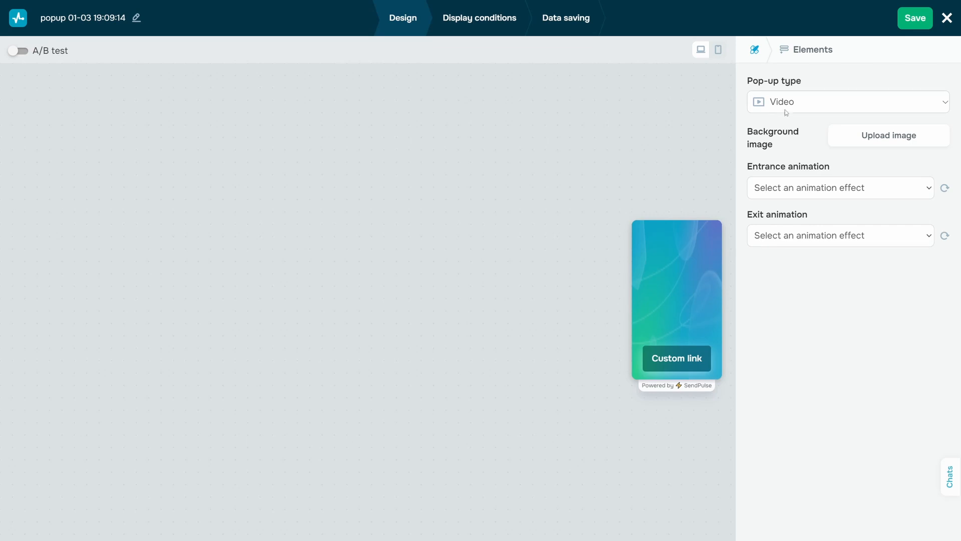
pyautogui.click(785, 108)
pyautogui.click(784, 236)
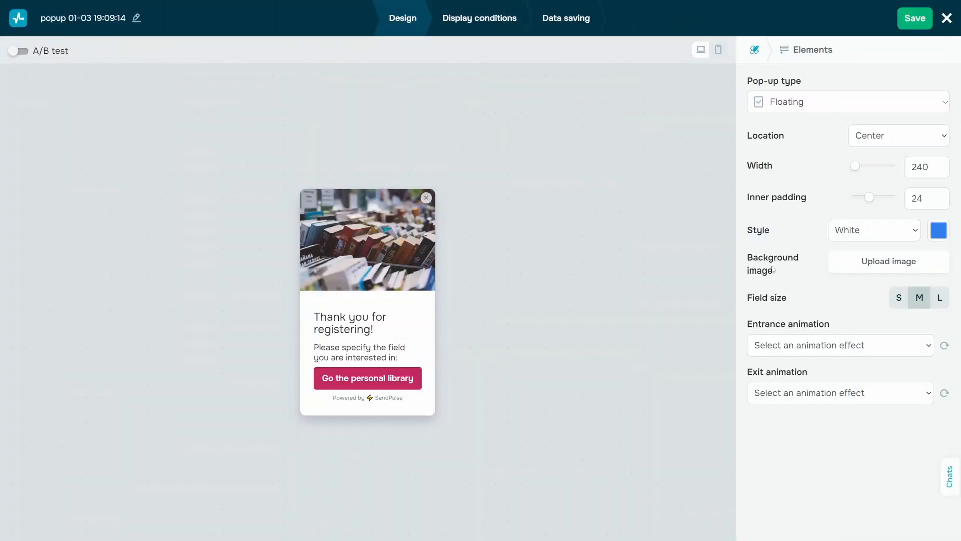
# - Try the Fade in down big and Slide in left entrance animations on the floating pop-up
pyautogui.click(805, 351)
pyautogui.scroll(-1, 811, 264)
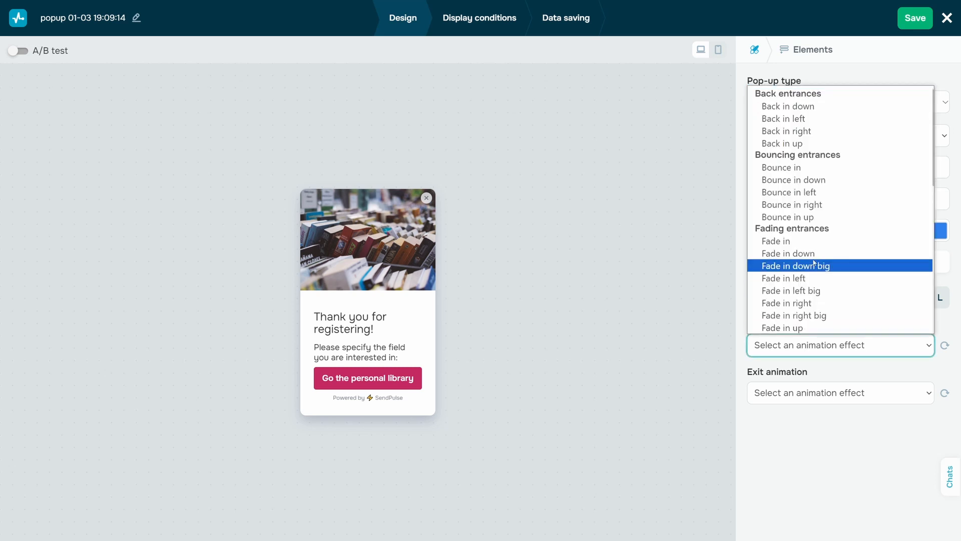
pyautogui.click(813, 263)
pyautogui.click(813, 345)
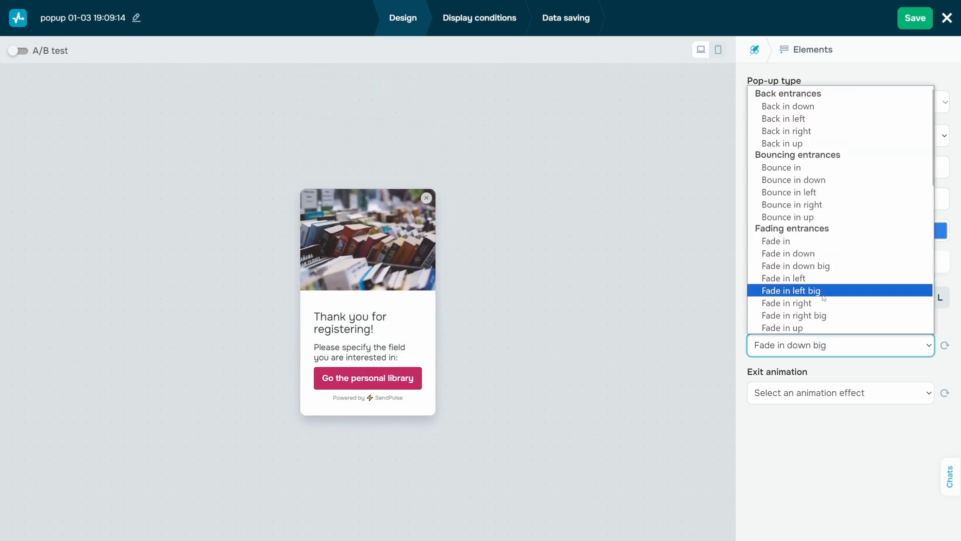
pyautogui.scroll(-5, 813, 300)
pyautogui.click(812, 307)
# - Set the entrance animation to Jack in the box and the exit animation to Bounce out right, previewing the entrance effect
pyautogui.click(815, 347)
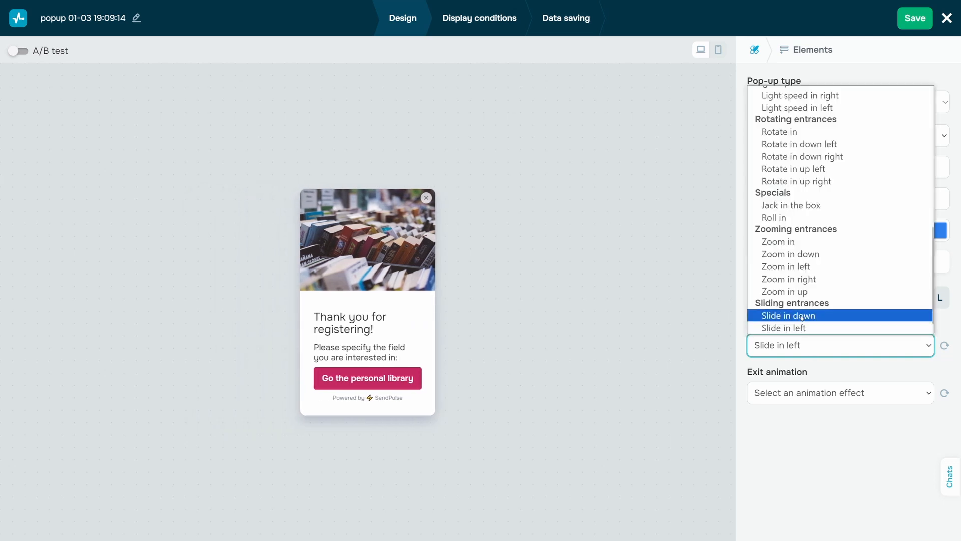
pyautogui.scroll(-1, 806, 315)
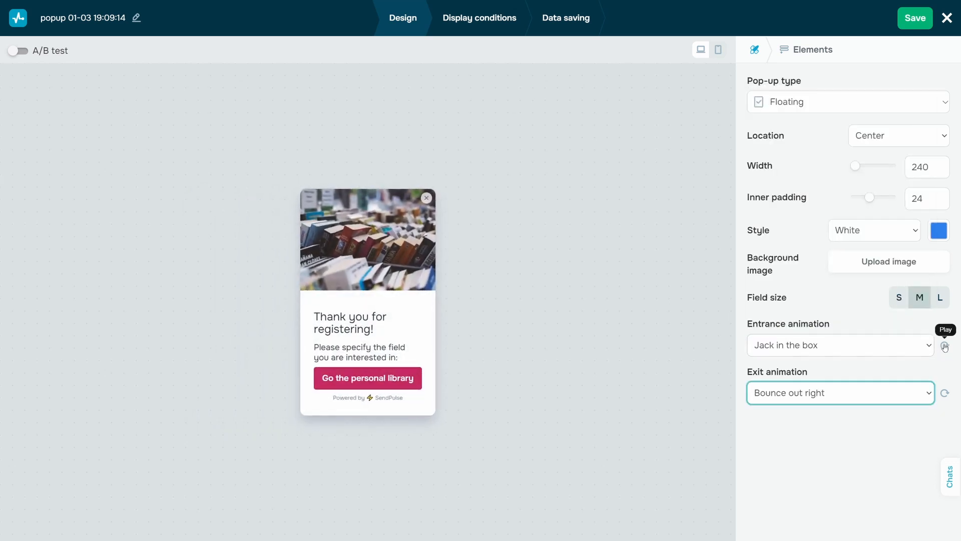
pyautogui.click(945, 345)
pyautogui.click(946, 346)
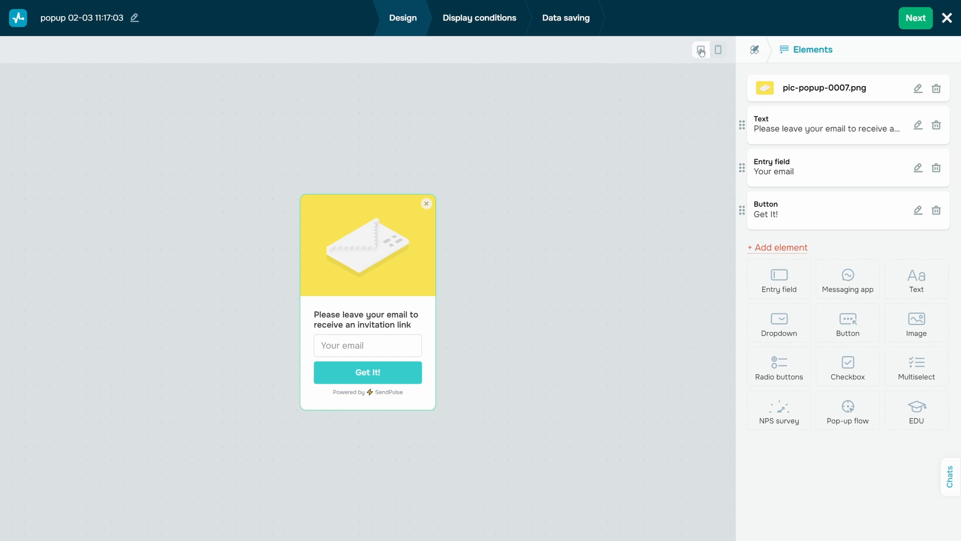
# - Preview the invitation pop-up's mobile version and try the display condition that opens it from the "launcher invite" launcher
pyautogui.click(718, 50)
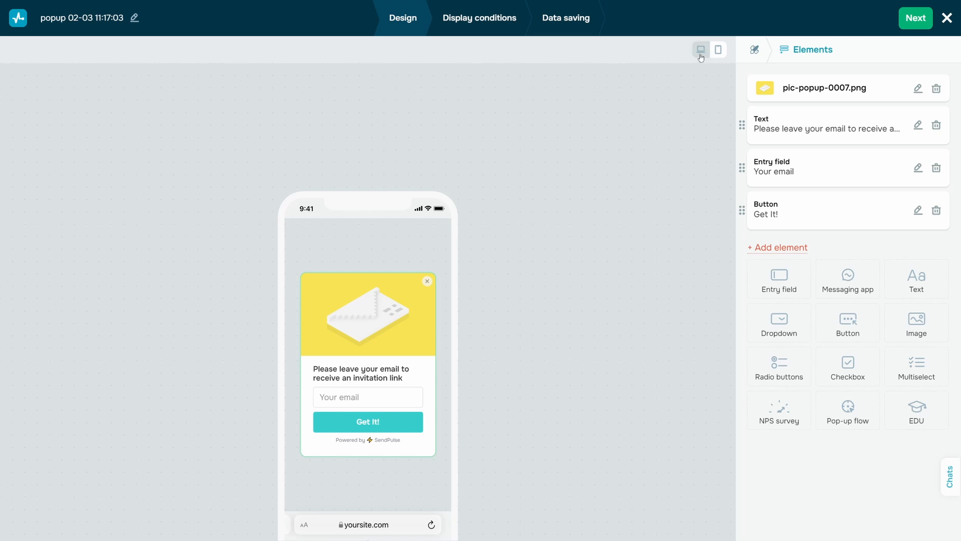
pyautogui.click(473, 16)
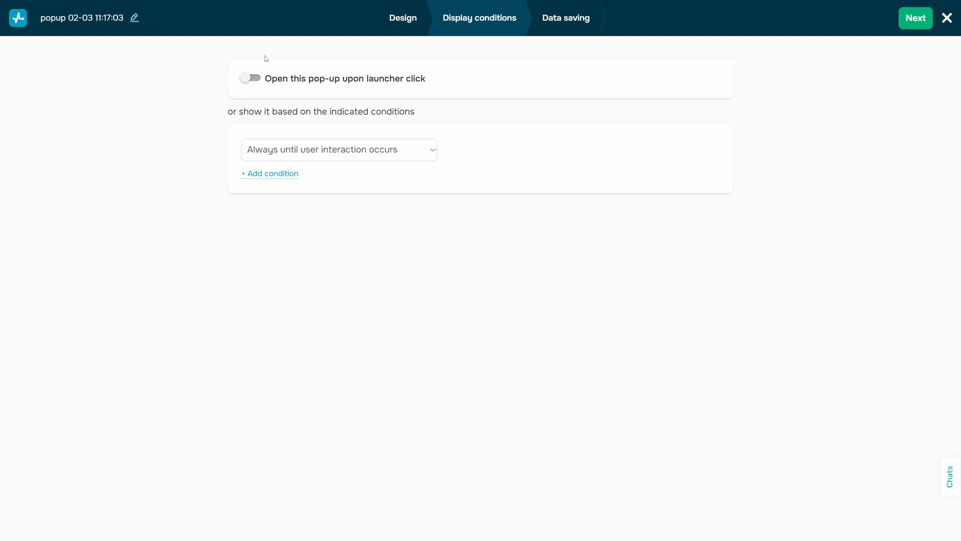
pyautogui.click(250, 77)
pyautogui.click(339, 101)
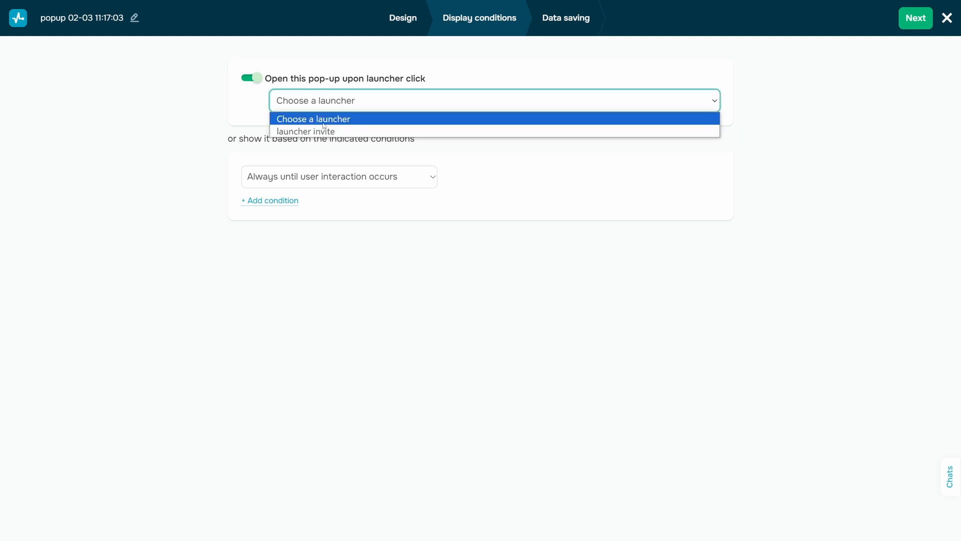
pyautogui.click(320, 131)
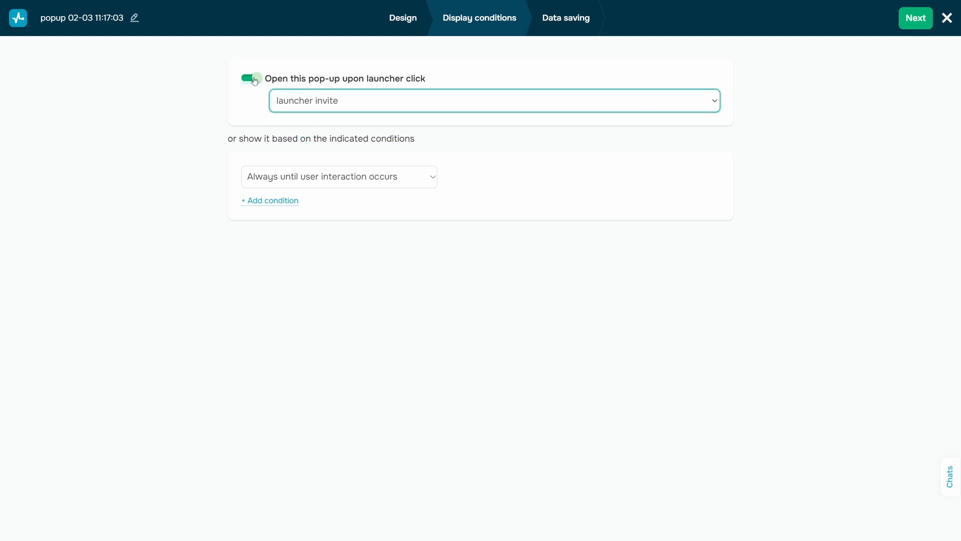
pyautogui.click(253, 78)
# - Set the display condition to Time on your site more than 40 sec
pyautogui.click(328, 148)
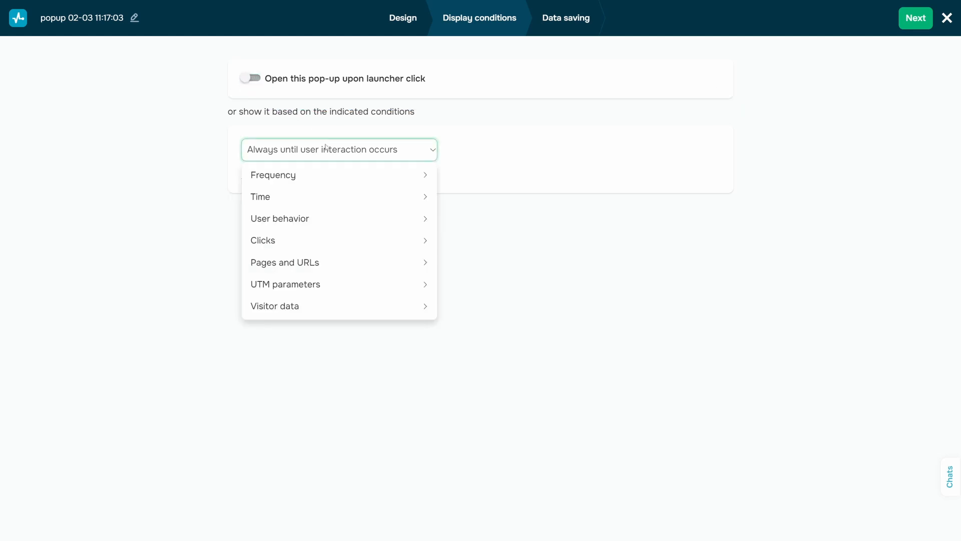
pyautogui.moveTo(306, 195)
pyautogui.click(452, 195)
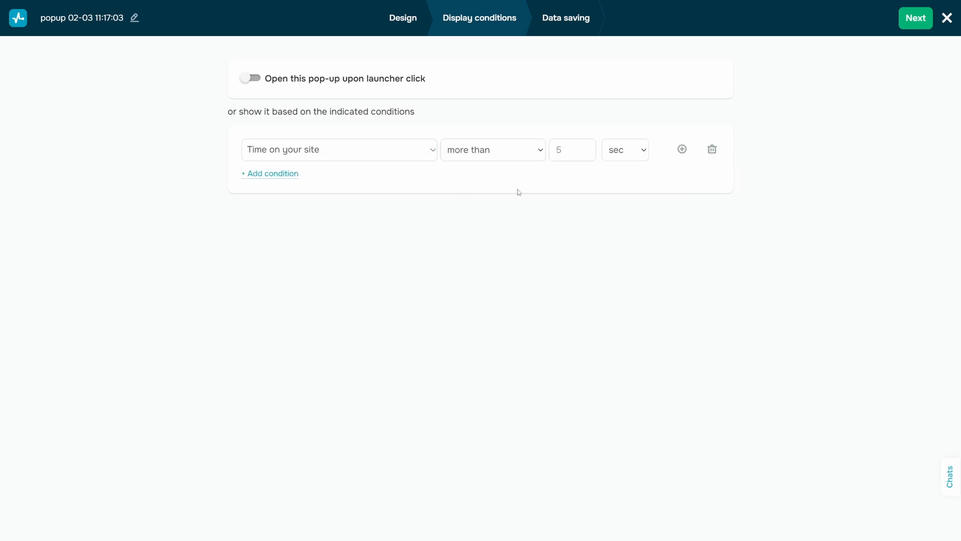
pyautogui.click(568, 151)
pyautogui.write('40')
# - Add an alternative condition that shows the pop-up after scrolling 50% of a page, and proceed to the data saving settings
pyautogui.click(278, 176)
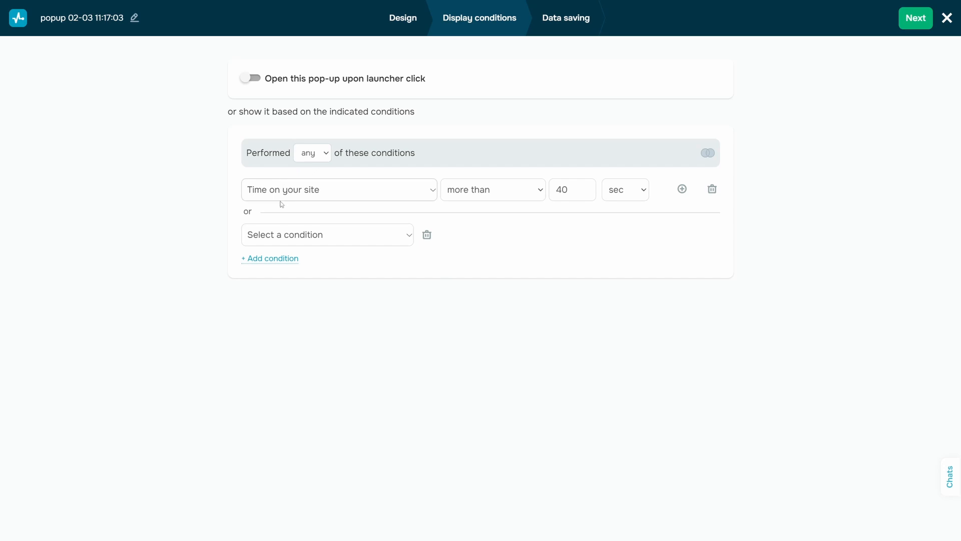
pyautogui.click(280, 235)
pyautogui.moveTo(288, 279)
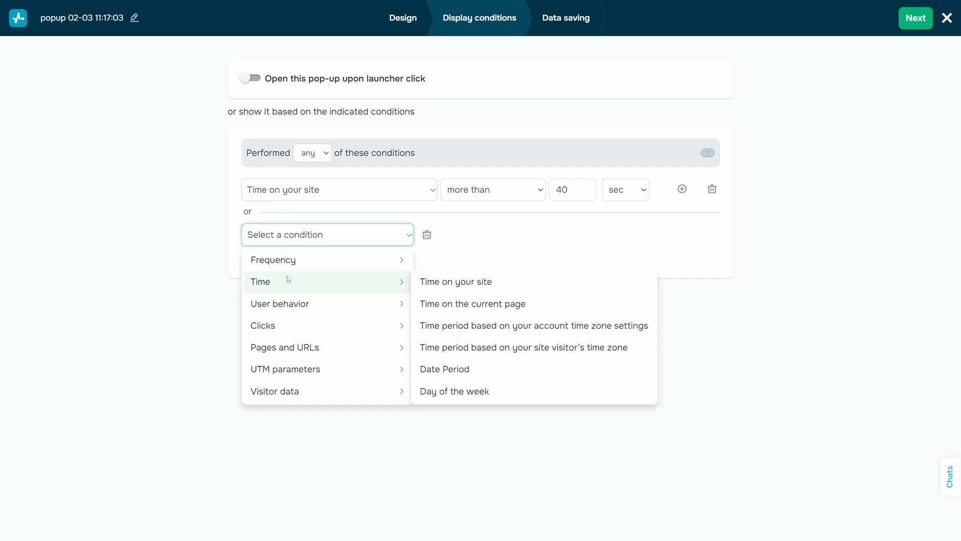
pyautogui.moveTo(286, 303)
pyautogui.click(495, 309)
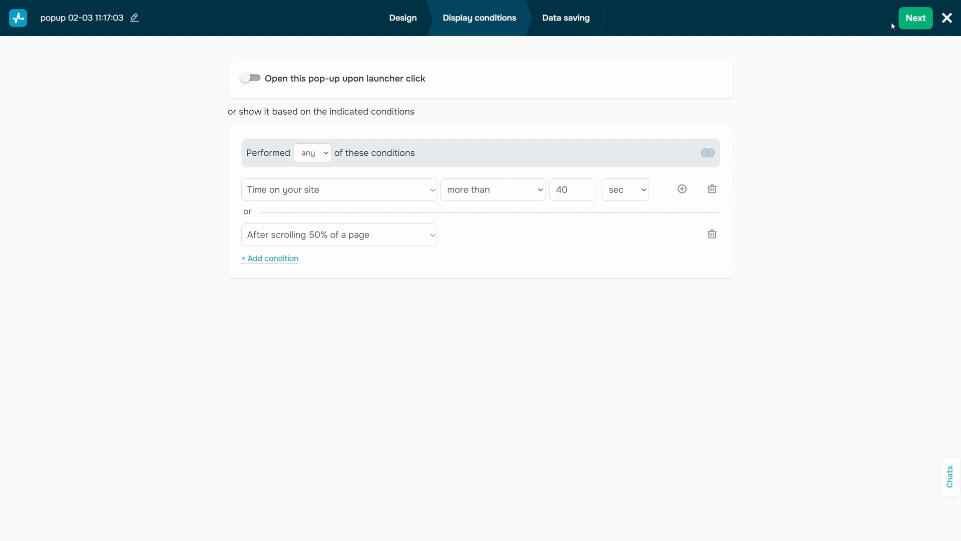
pyautogui.click(907, 20)
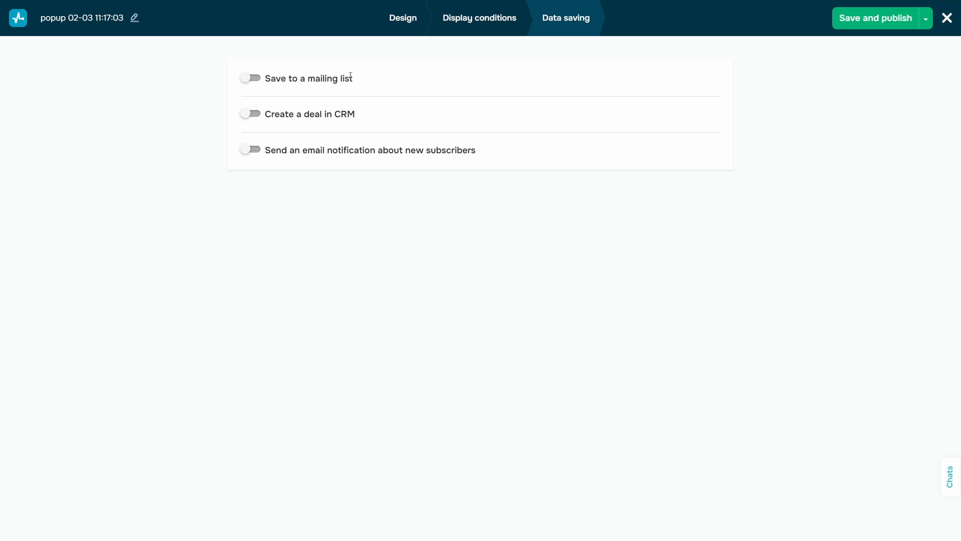
# - Try saving subscriber data to the Visitors Email List mailing list before turning that option off
pyautogui.click(251, 78)
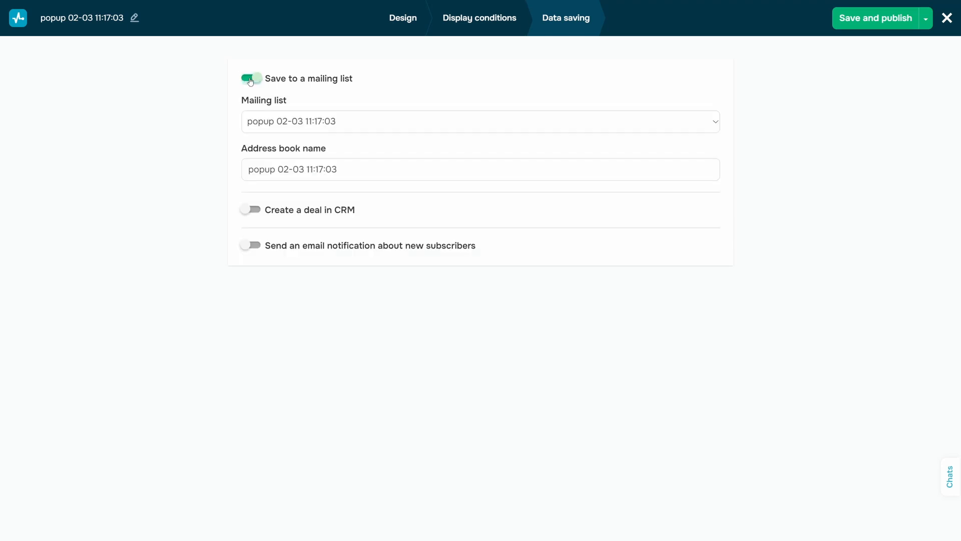
pyautogui.click(300, 120)
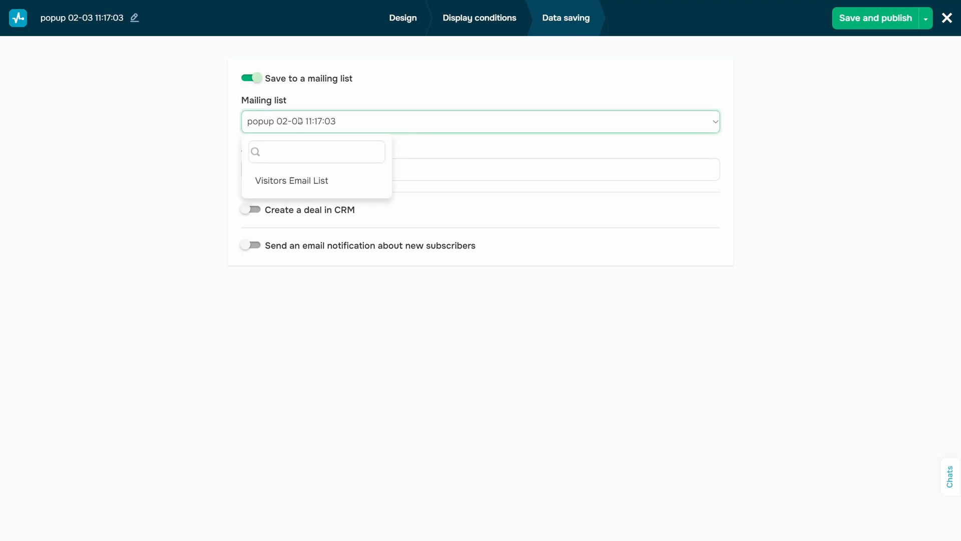
pyautogui.click(299, 183)
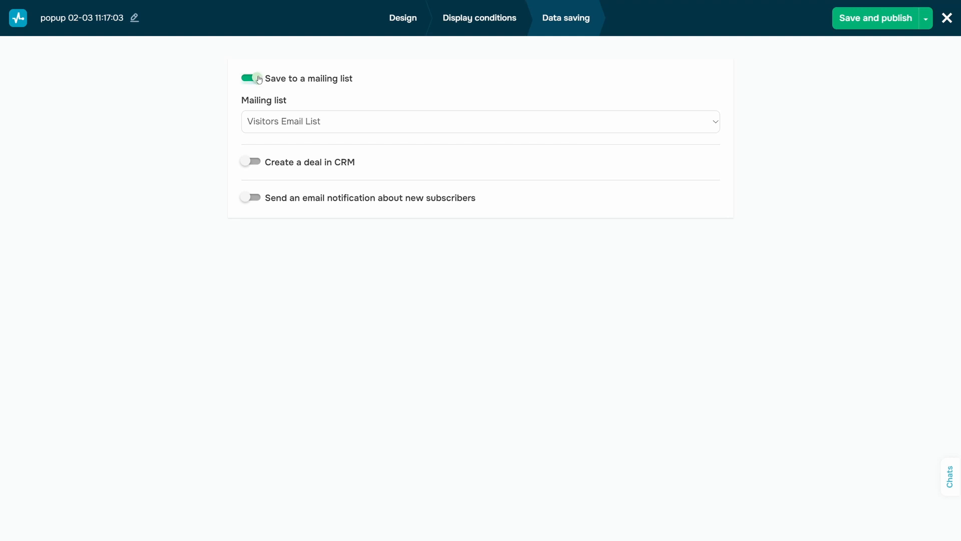
pyautogui.click(258, 78)
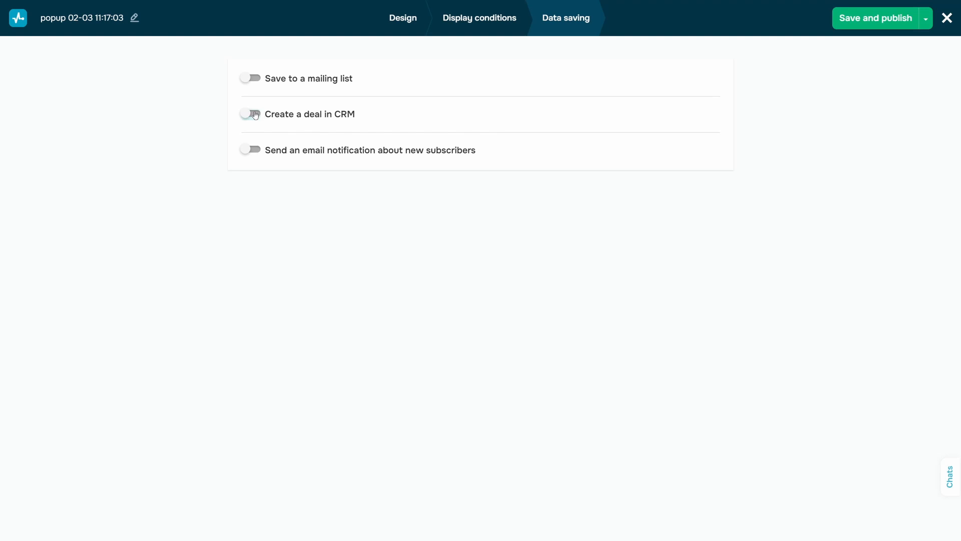
# - Enable creating a deal in CRM with The main funnel pipeline and the New deal stage
pyautogui.click(256, 115)
pyautogui.click(303, 155)
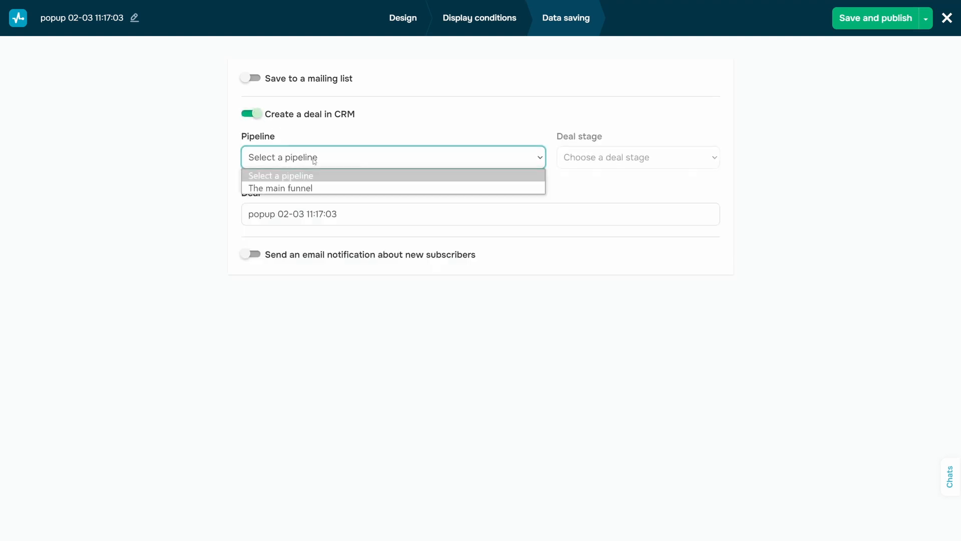
pyautogui.click(302, 190)
pyautogui.click(609, 157)
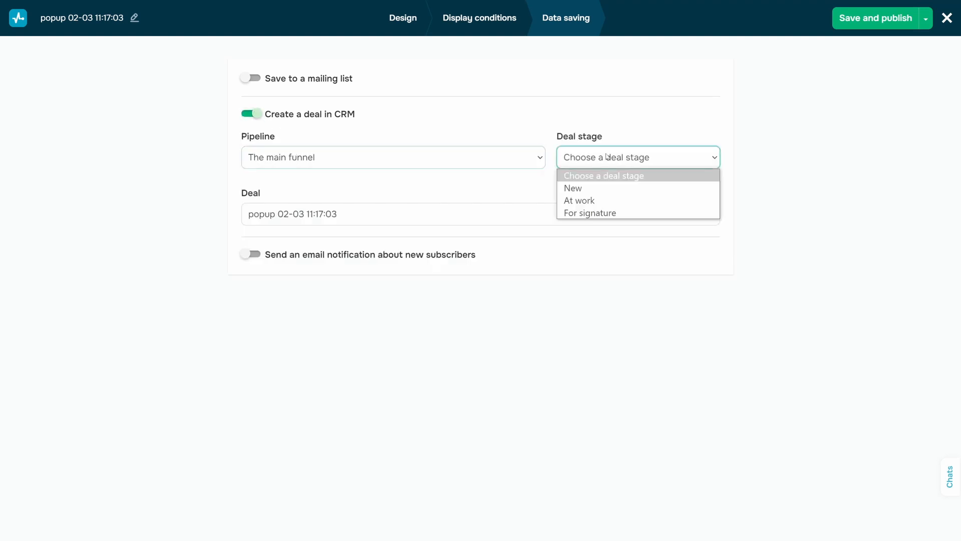
pyautogui.click(608, 186)
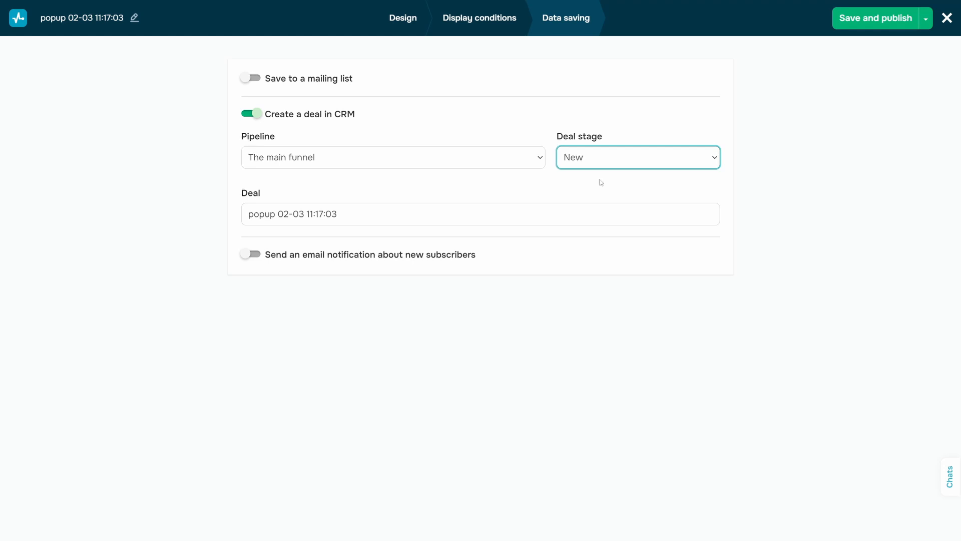
# - Rename the pop-up as "invite call"
pyautogui.click(135, 19)
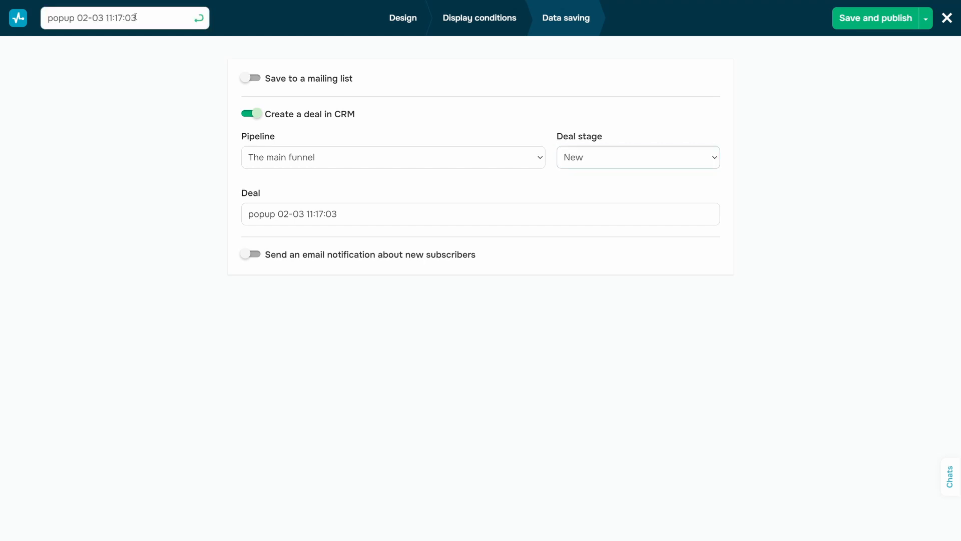
pyautogui.tripleClick(136, 18)
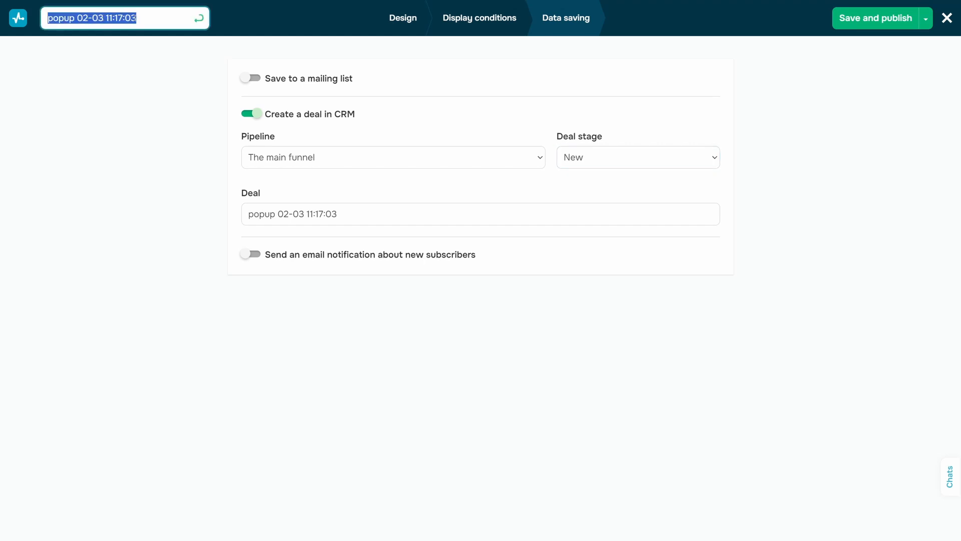
pyautogui.write('inv')
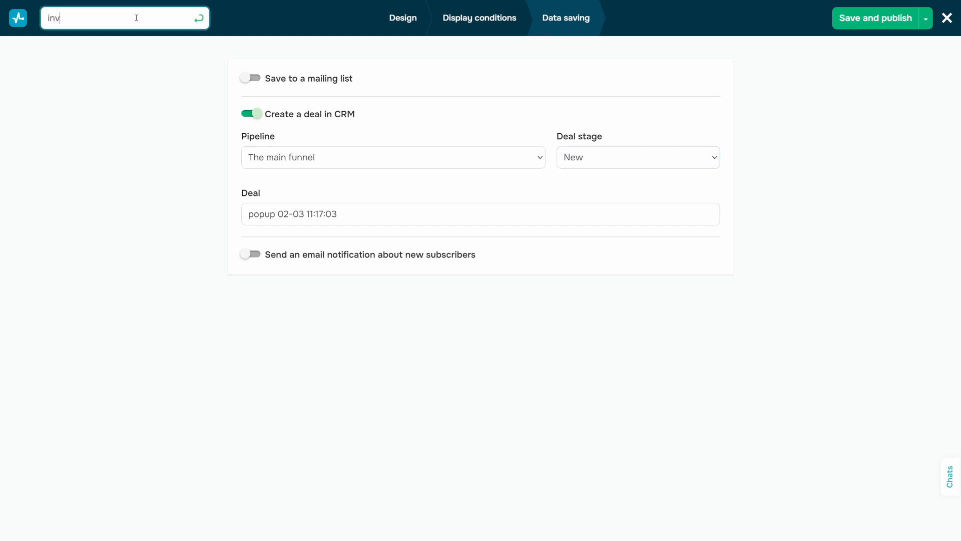
pyautogui.write('ite call')
pyautogui.press('Return')
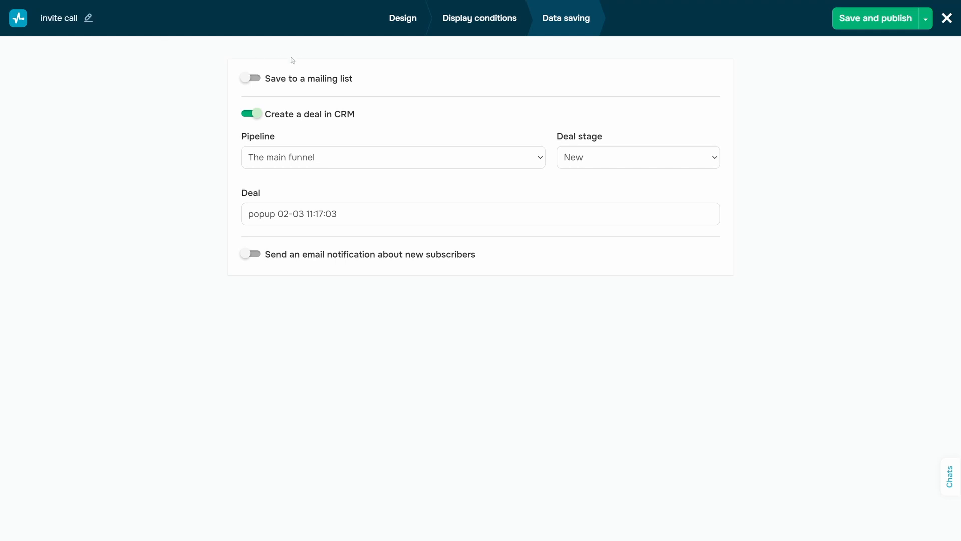
# - Save the "invite call" pop-up and exit the editor to the project's pop-up list
pyautogui.click(926, 26)
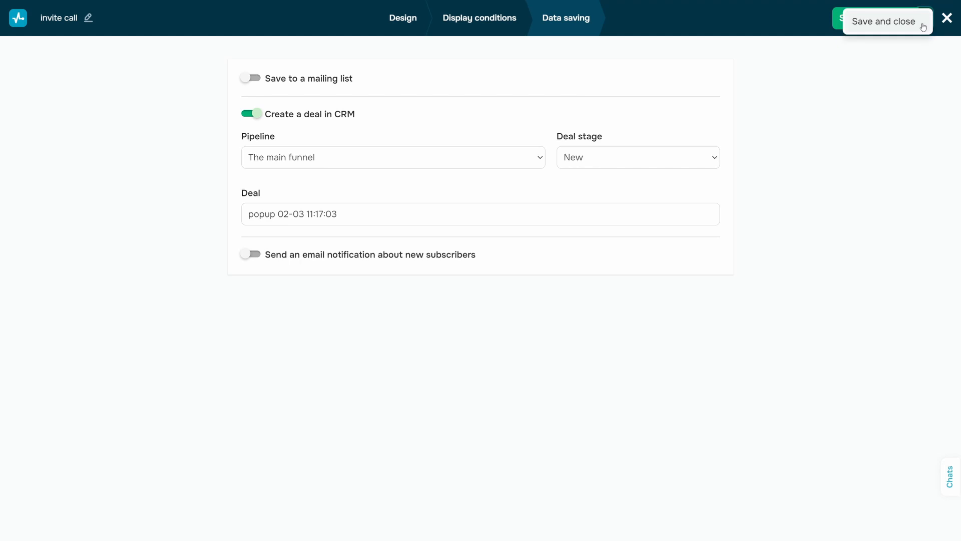
pyautogui.click(920, 53)
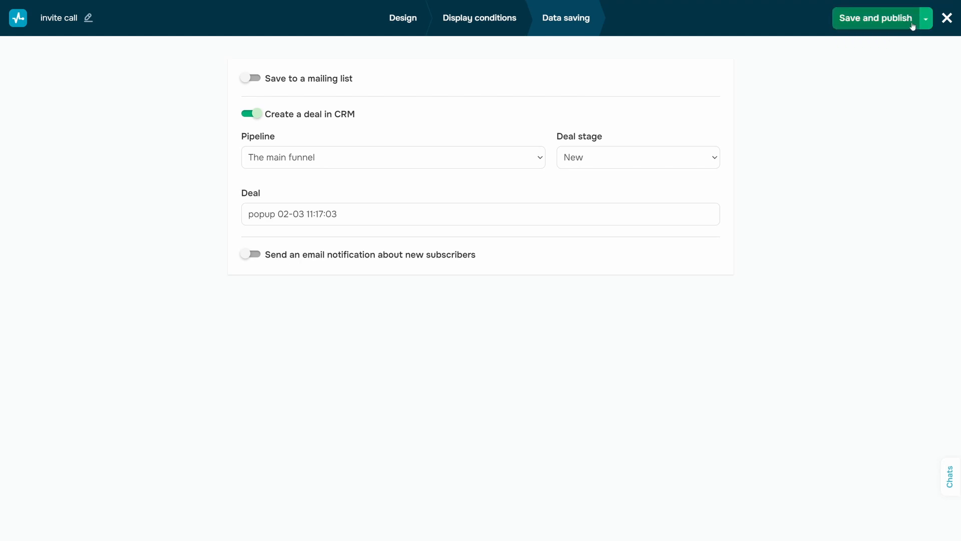
pyautogui.click(912, 25)
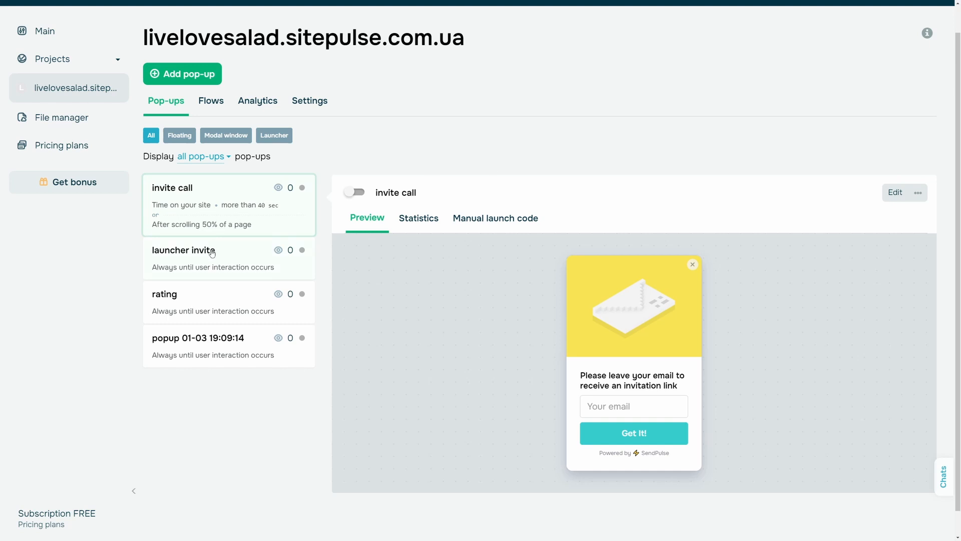
# - Review the project's other pop-ups, its analytics, and the additional actions available for the "invite call" pop-up
pyautogui.click(206, 303)
pyautogui.click(203, 336)
pyautogui.click(199, 221)
pyautogui.click(260, 101)
pyautogui.click(165, 131)
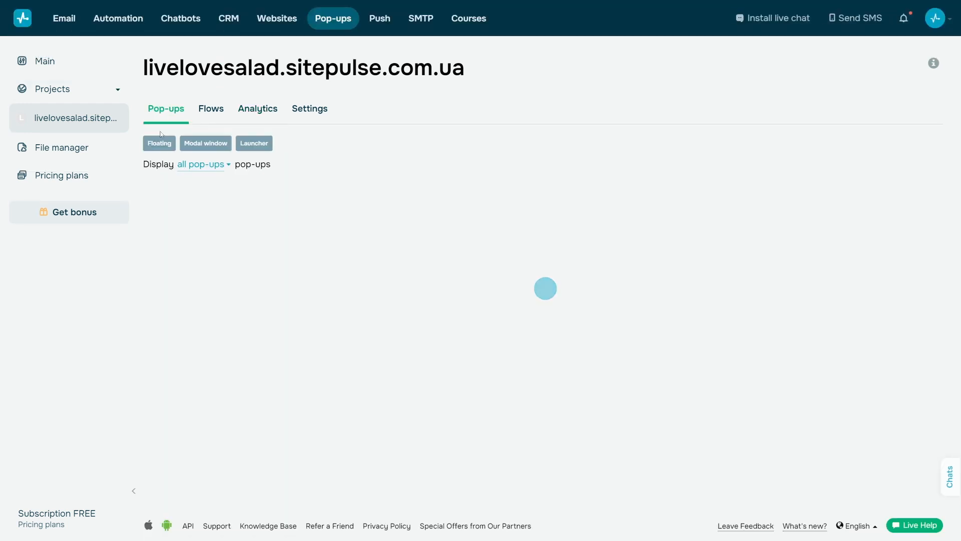
pyautogui.click(928, 224)
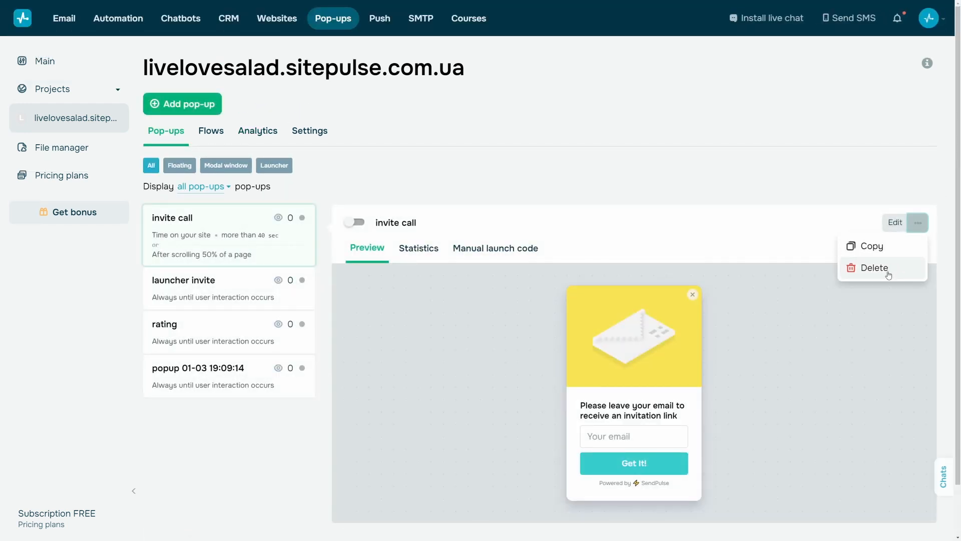
pyautogui.click(805, 215)
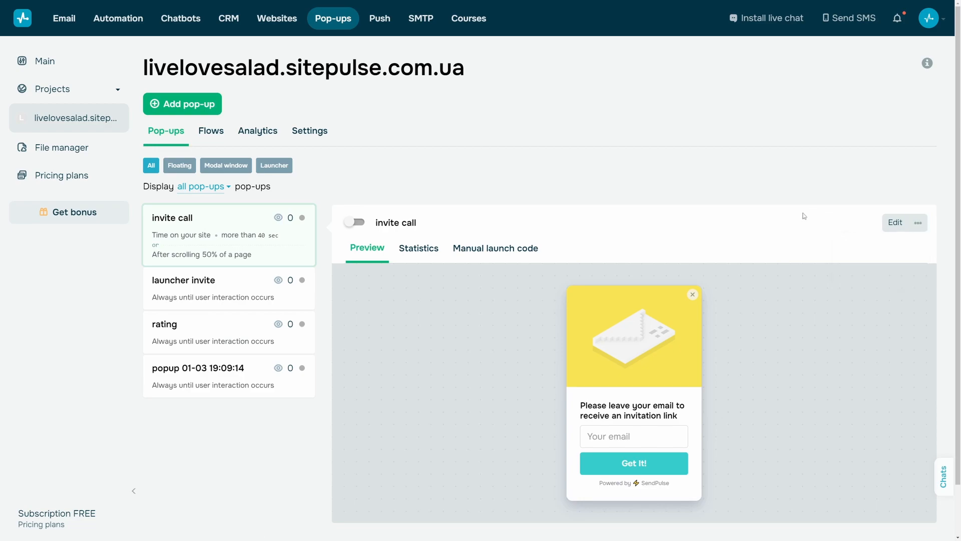